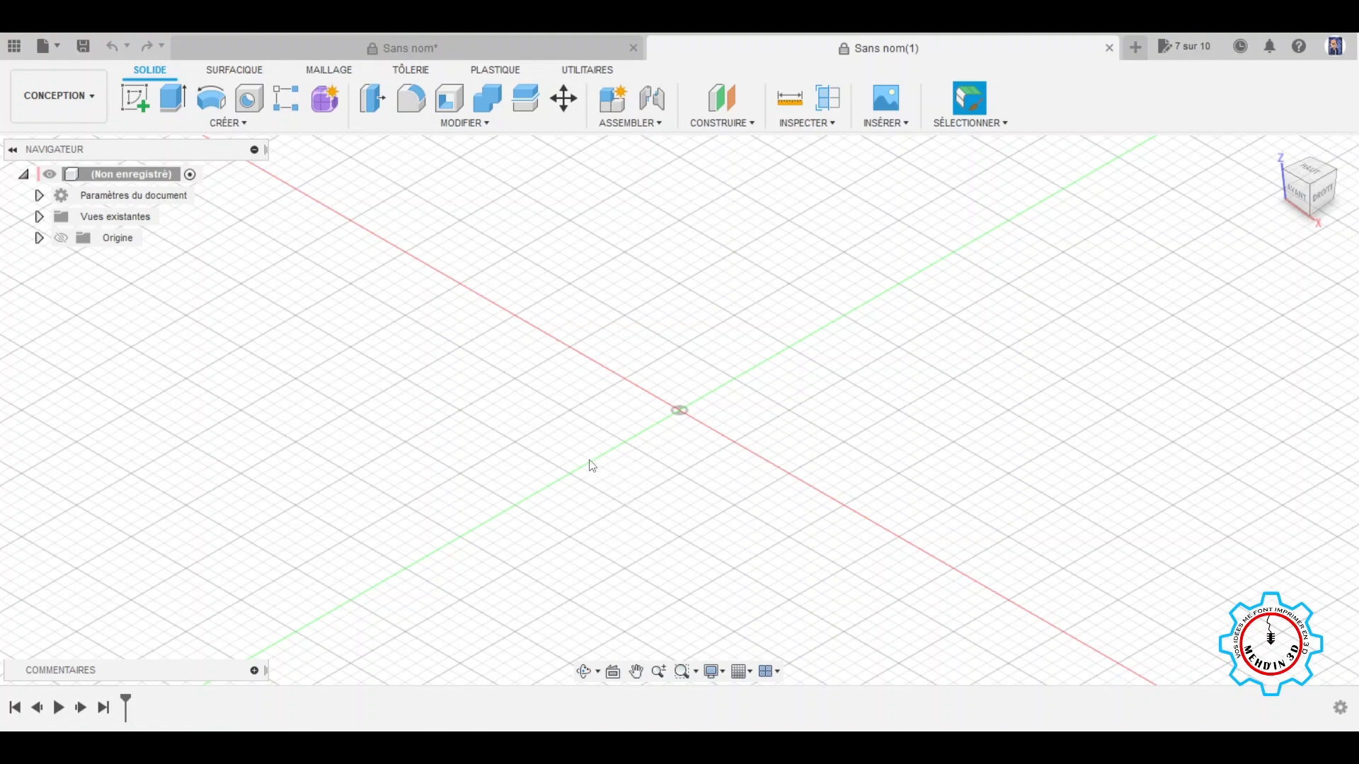
Step: Sketch a 45 mm diameter circle centred on the origin on the horizontal XY plane
shift+middle_drag(602, 428, 593, 425)
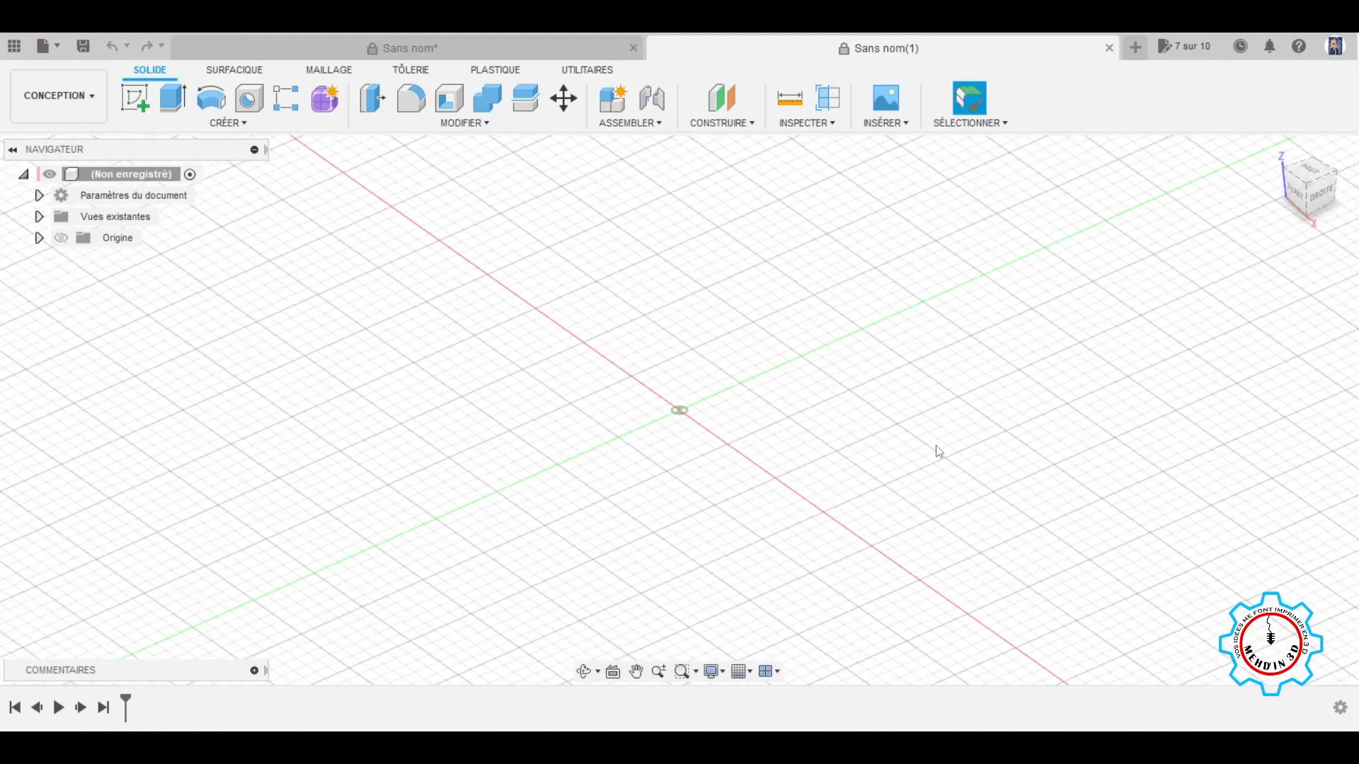
click(130, 97)
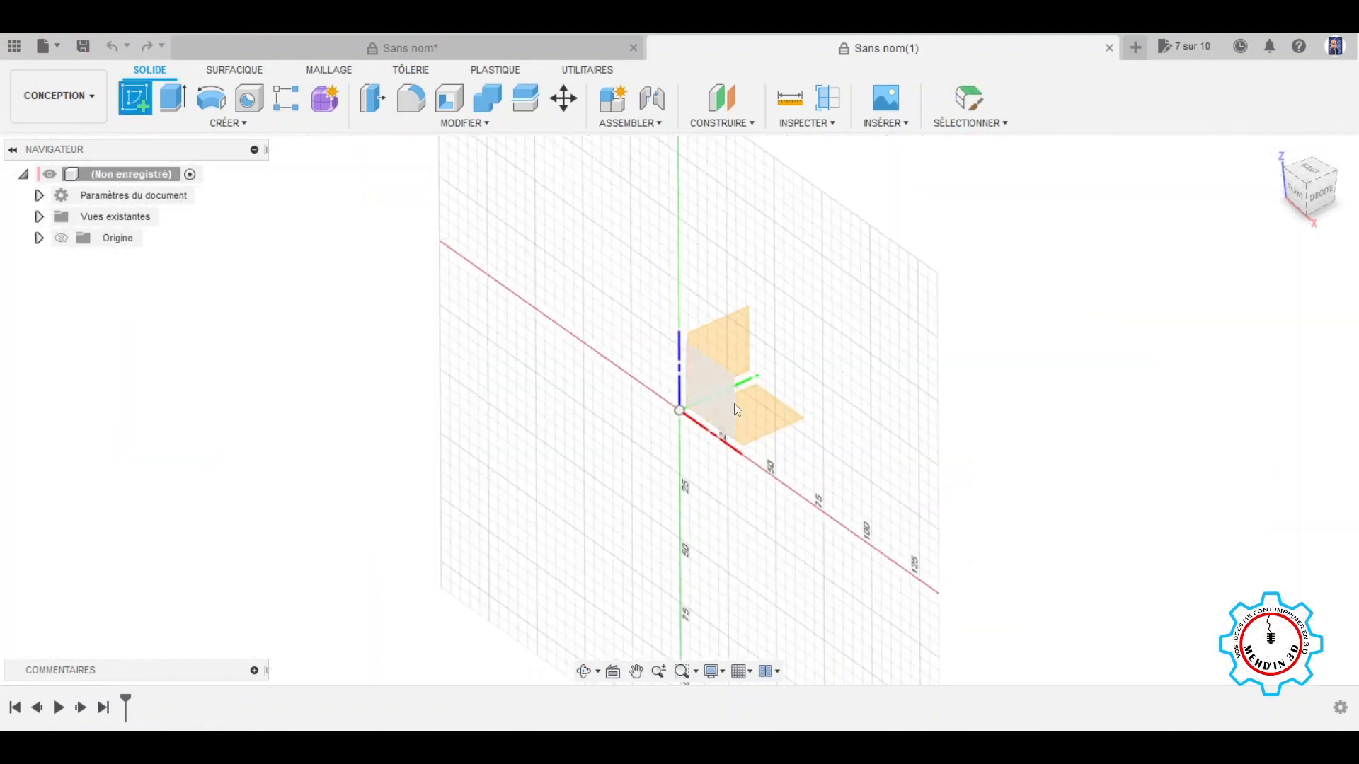
click(756, 418)
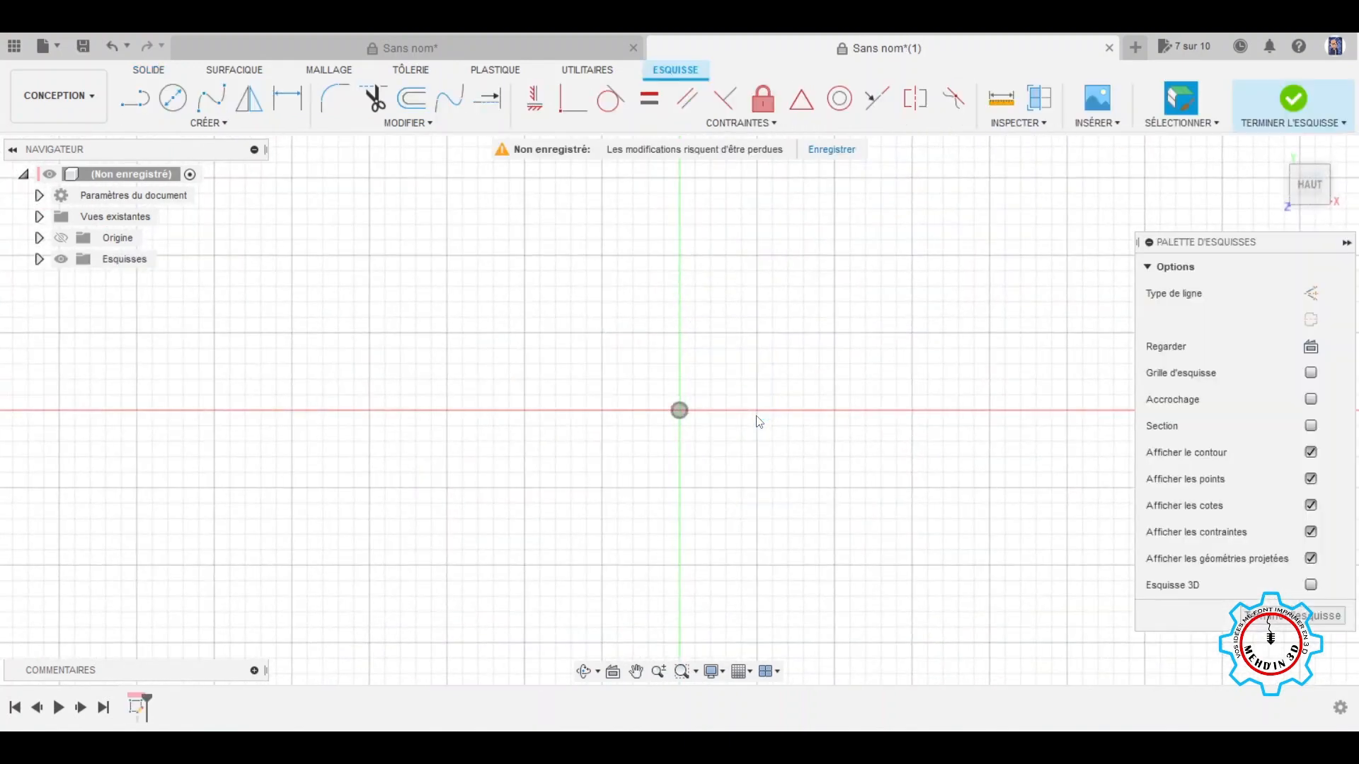
click(175, 101)
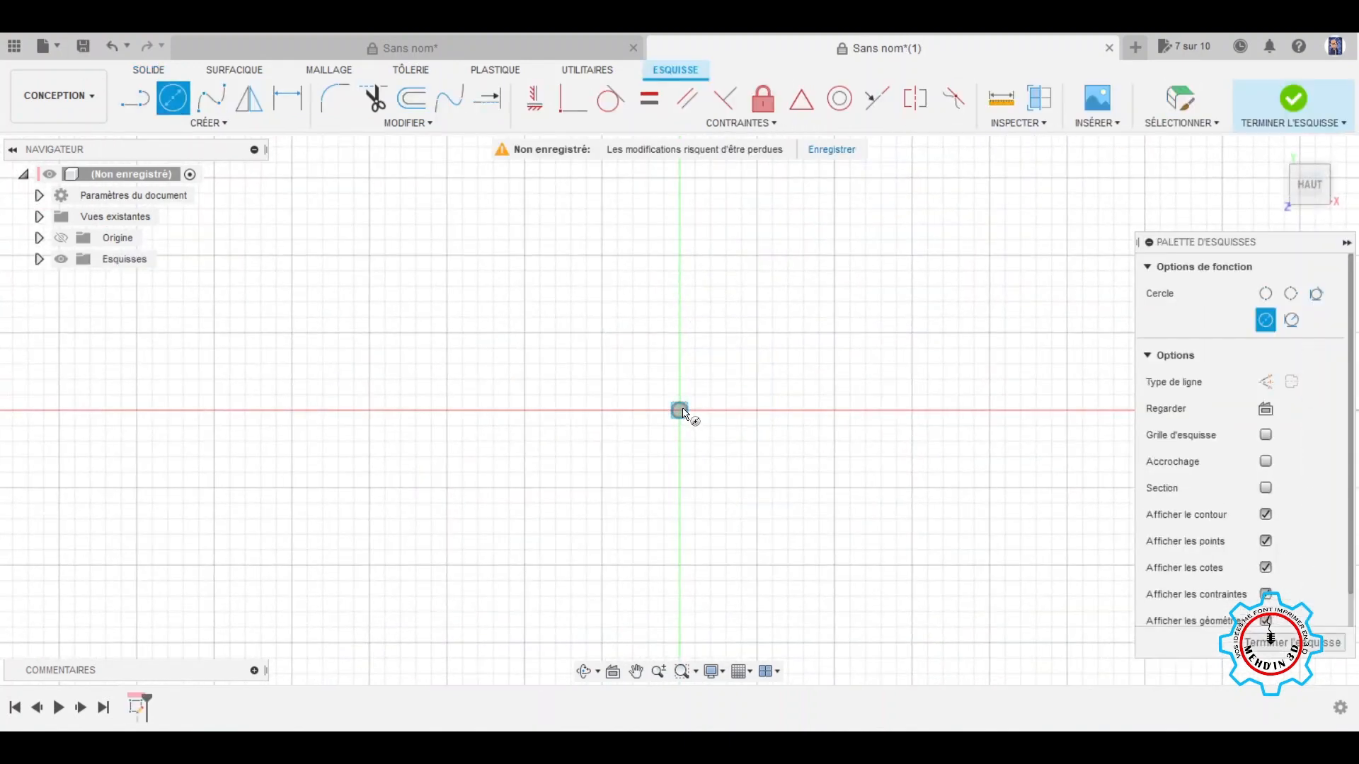
click(691, 431)
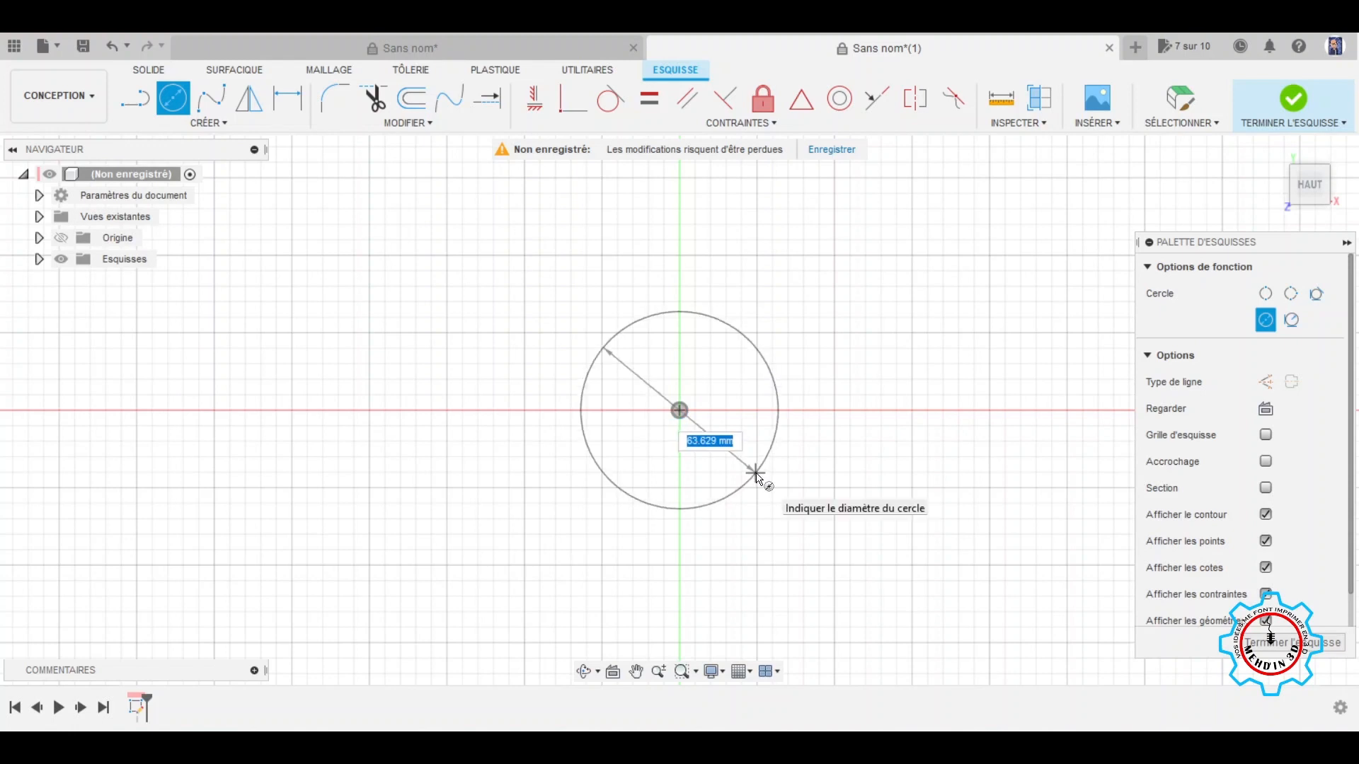
text(45)
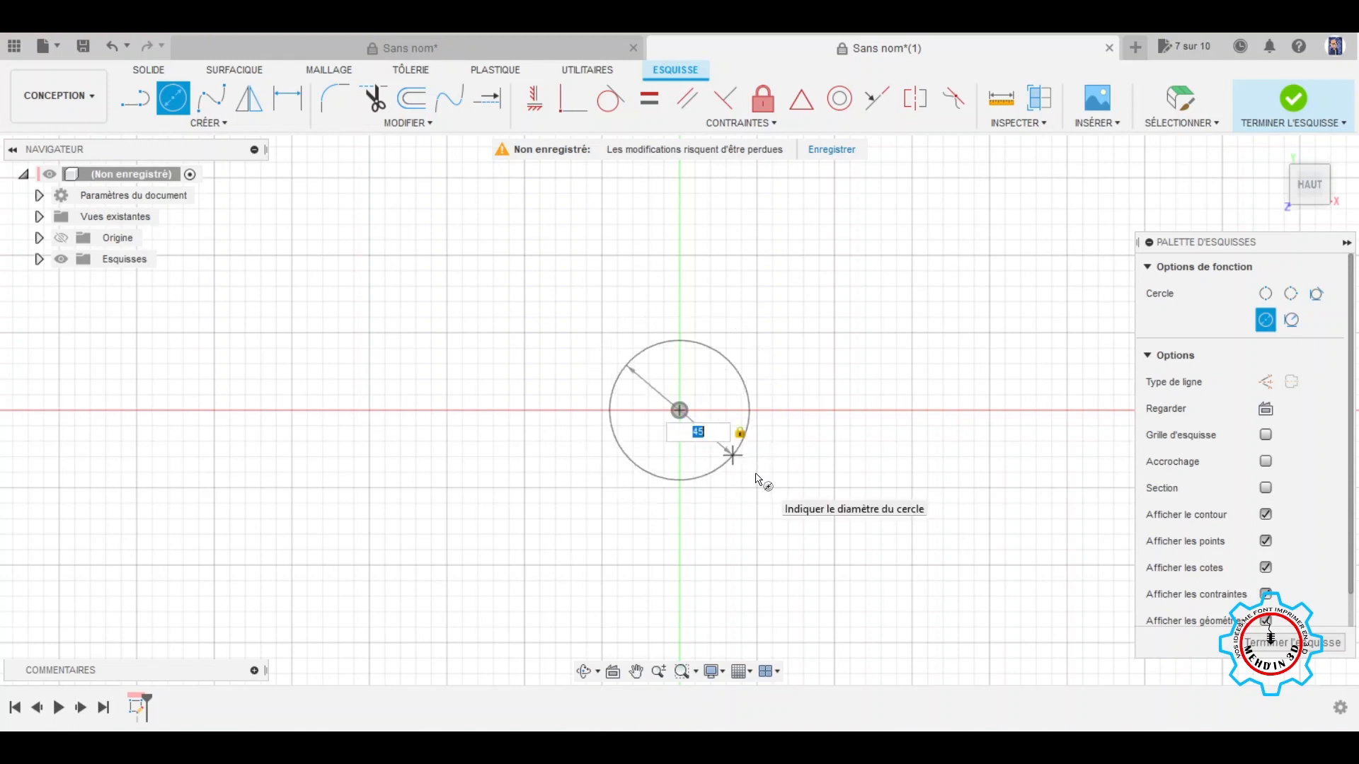
key(Return)
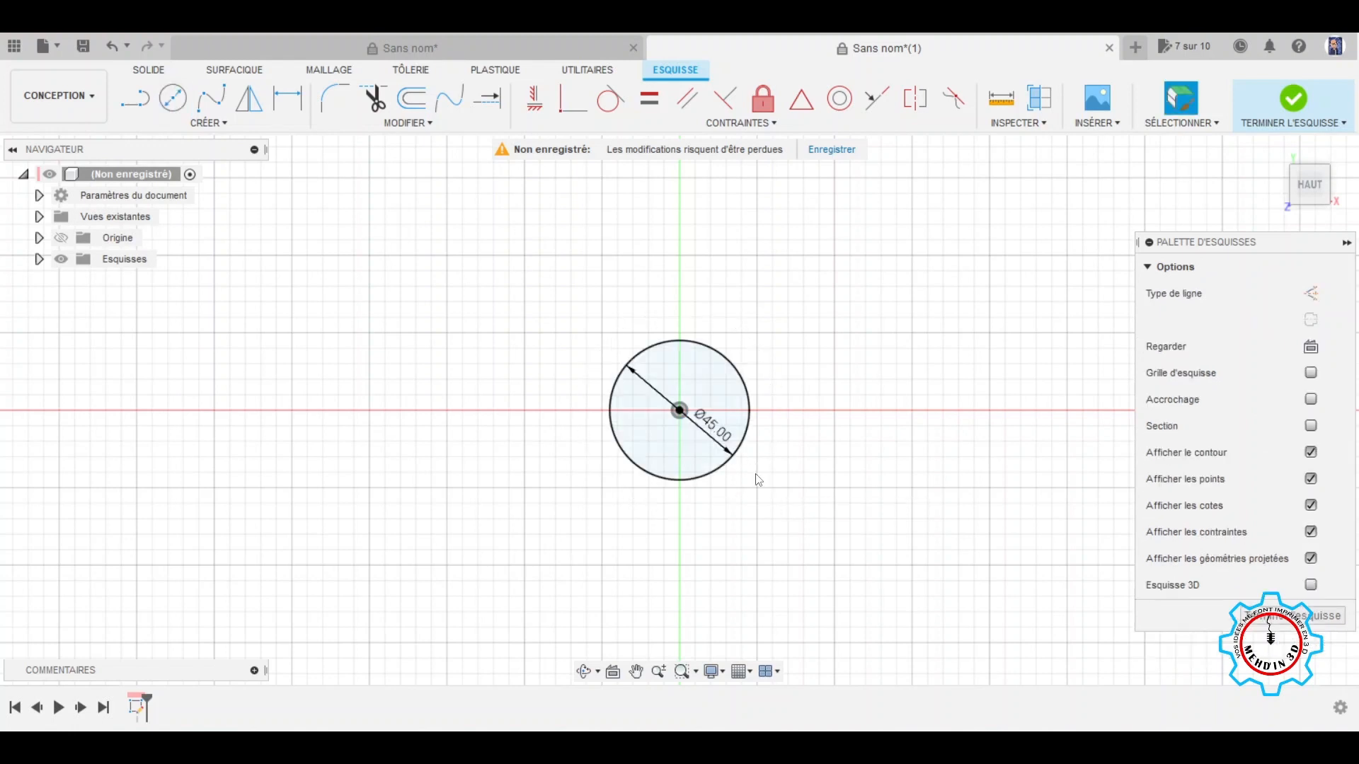
Step: Extrude the 45 mm circle upward by 10 mm as a new body
mouse_move(806, 482)
shift+middle_down()
mouse_move(816, 446)
mouse_move(713, 447)
shift+middle_up()
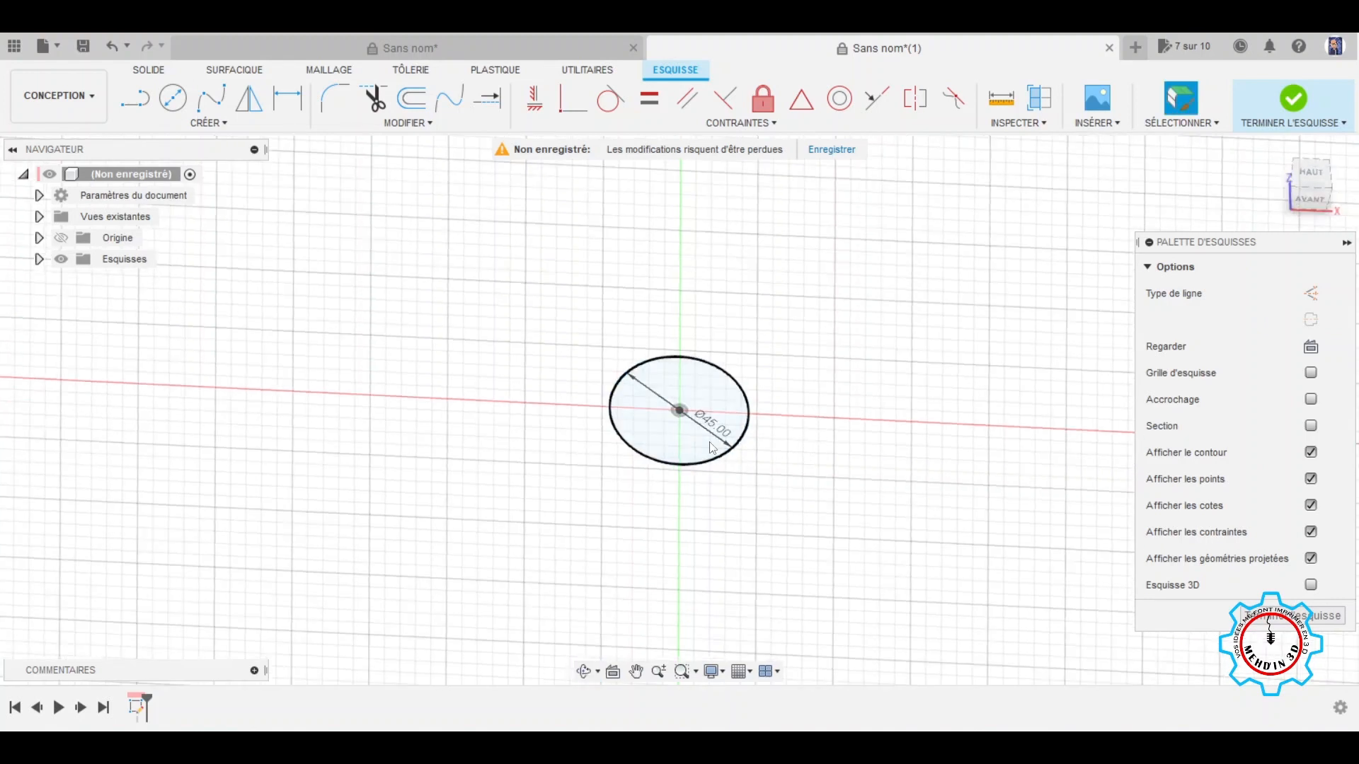
click(688, 440)
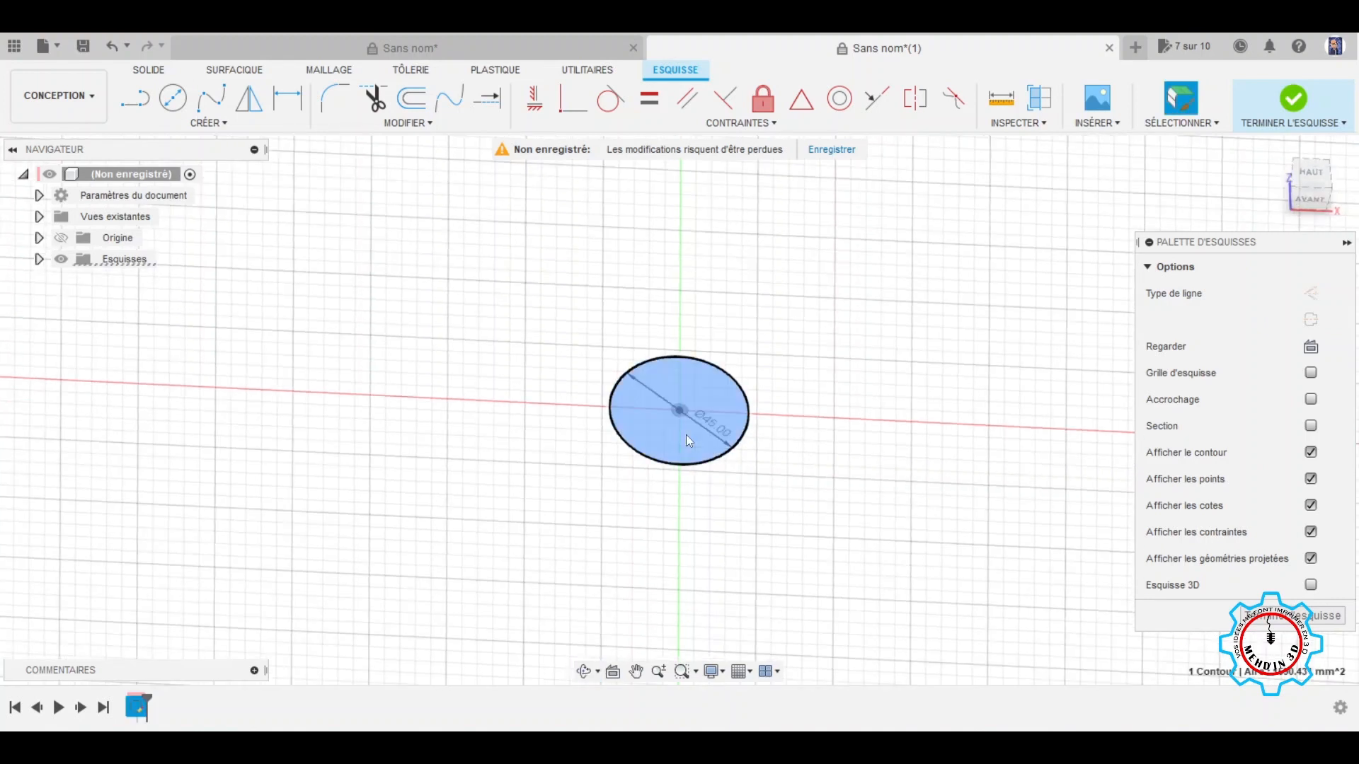
key(e)
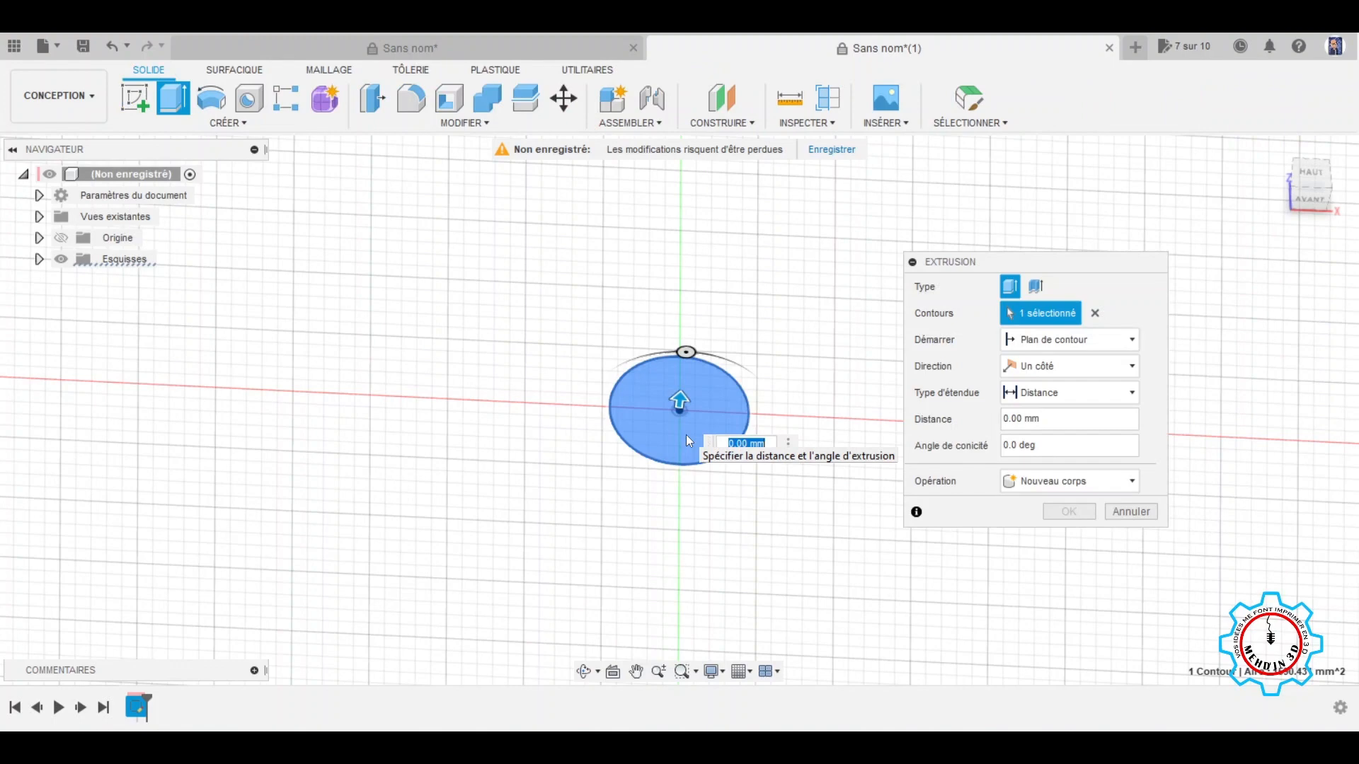
text(10)
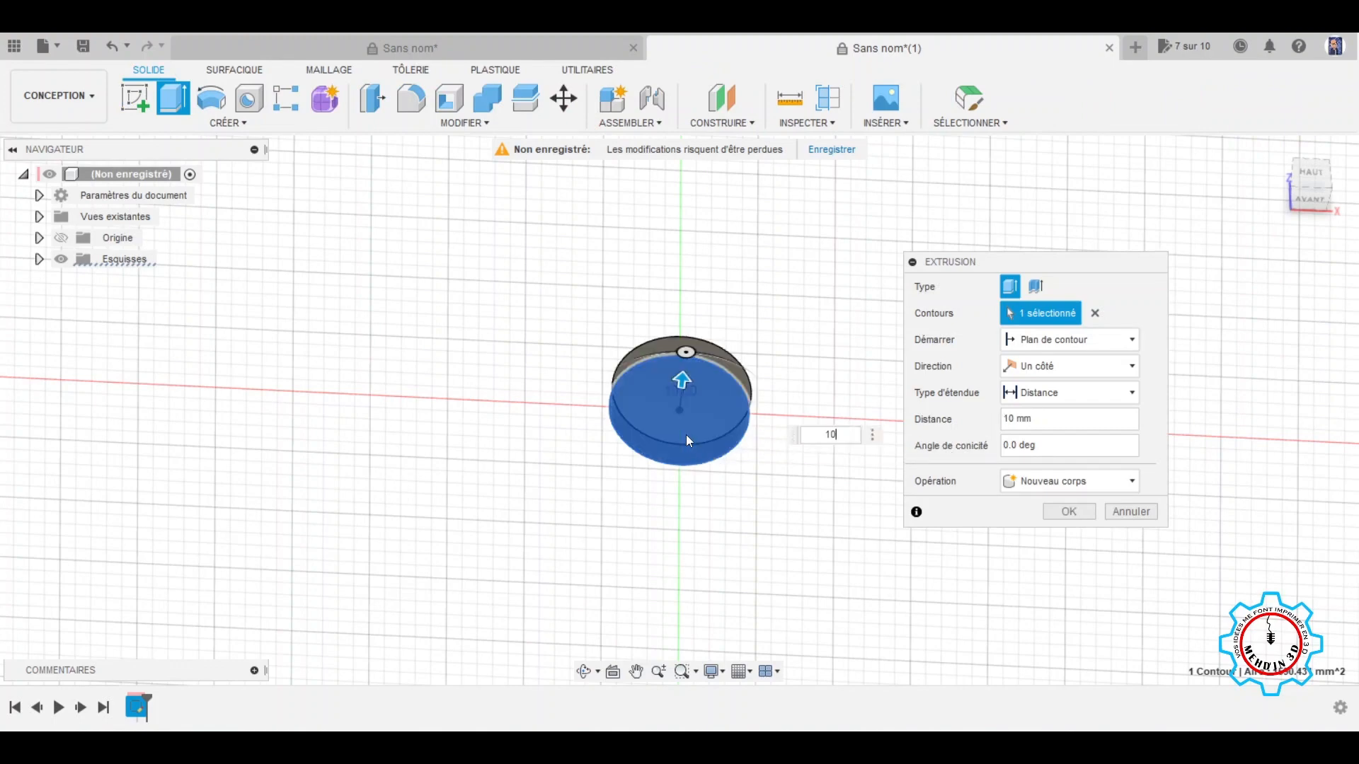
key(Return)
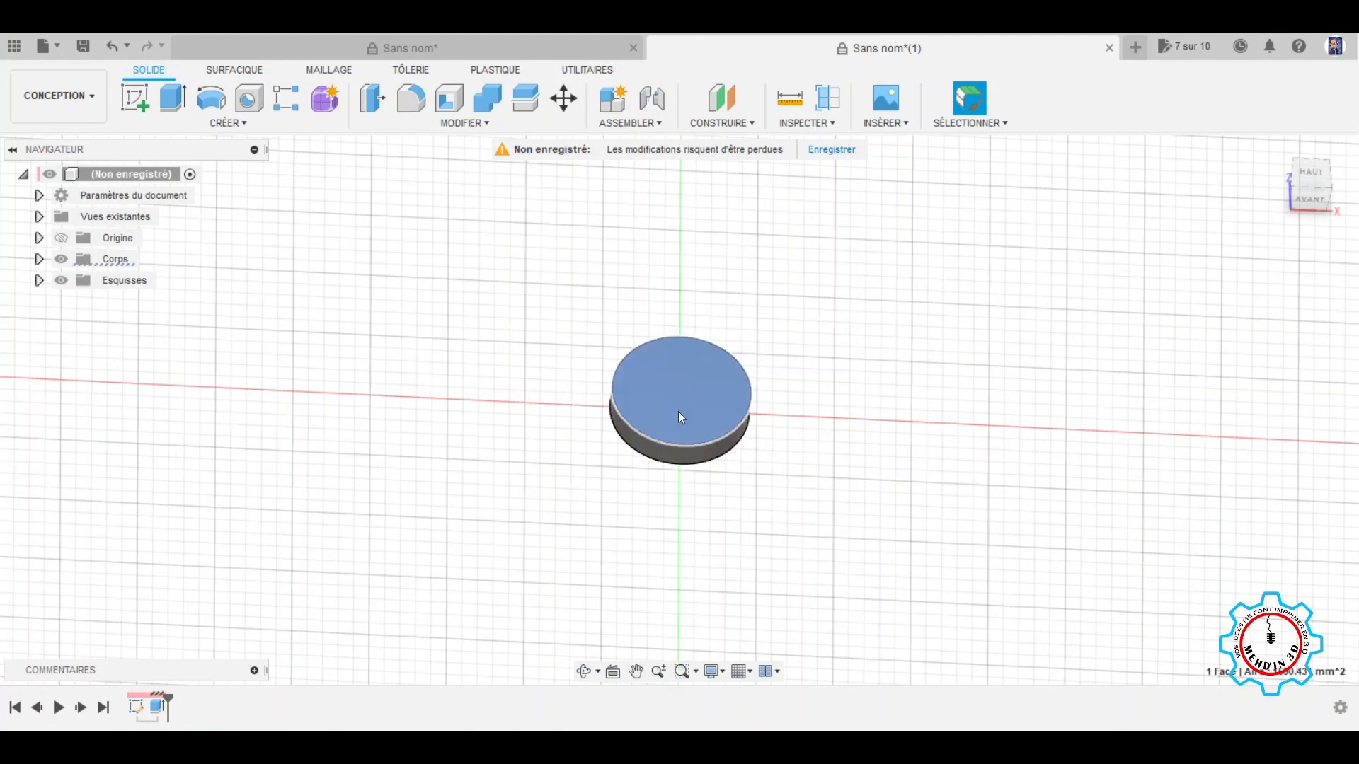
Step: Sketch a 32 mm diameter circle centred on the disc's upper face and finish the sketch
click(679, 414)
click(135, 95)
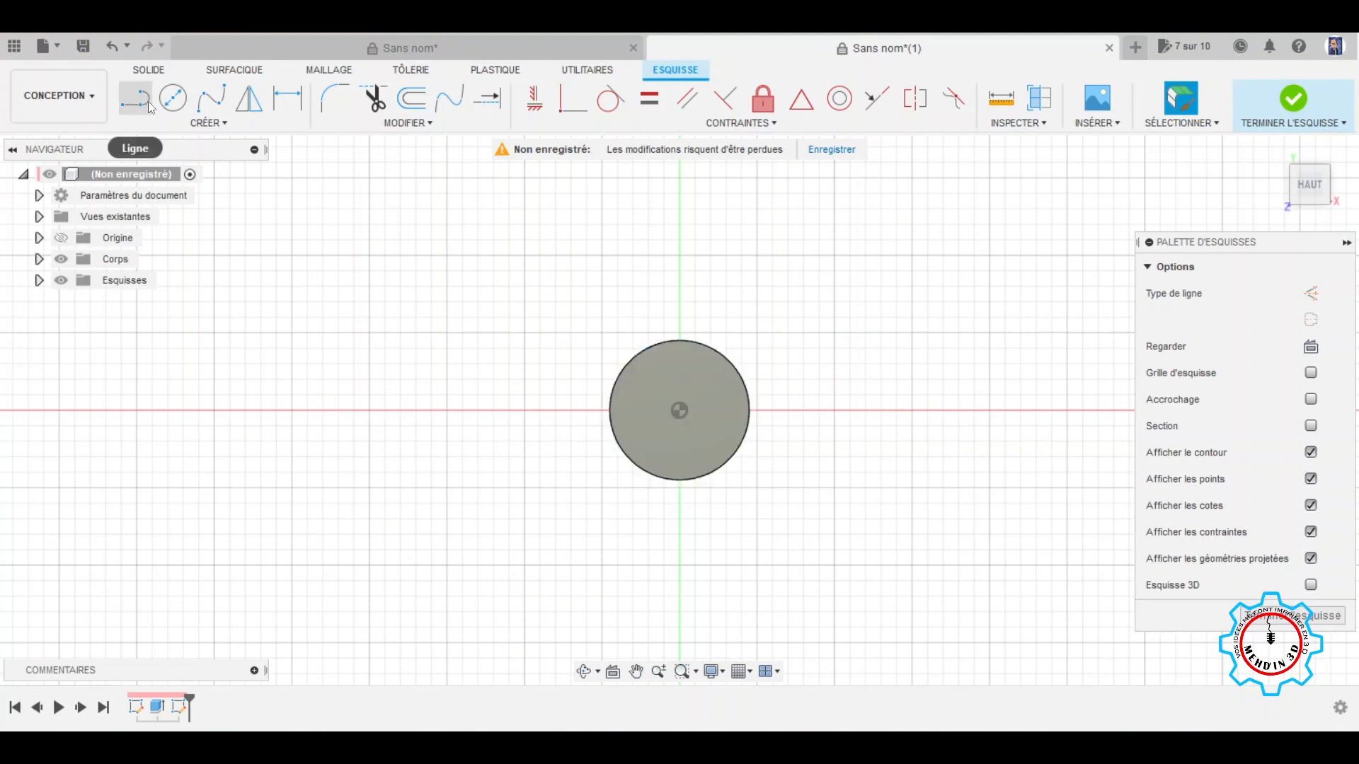
click(177, 104)
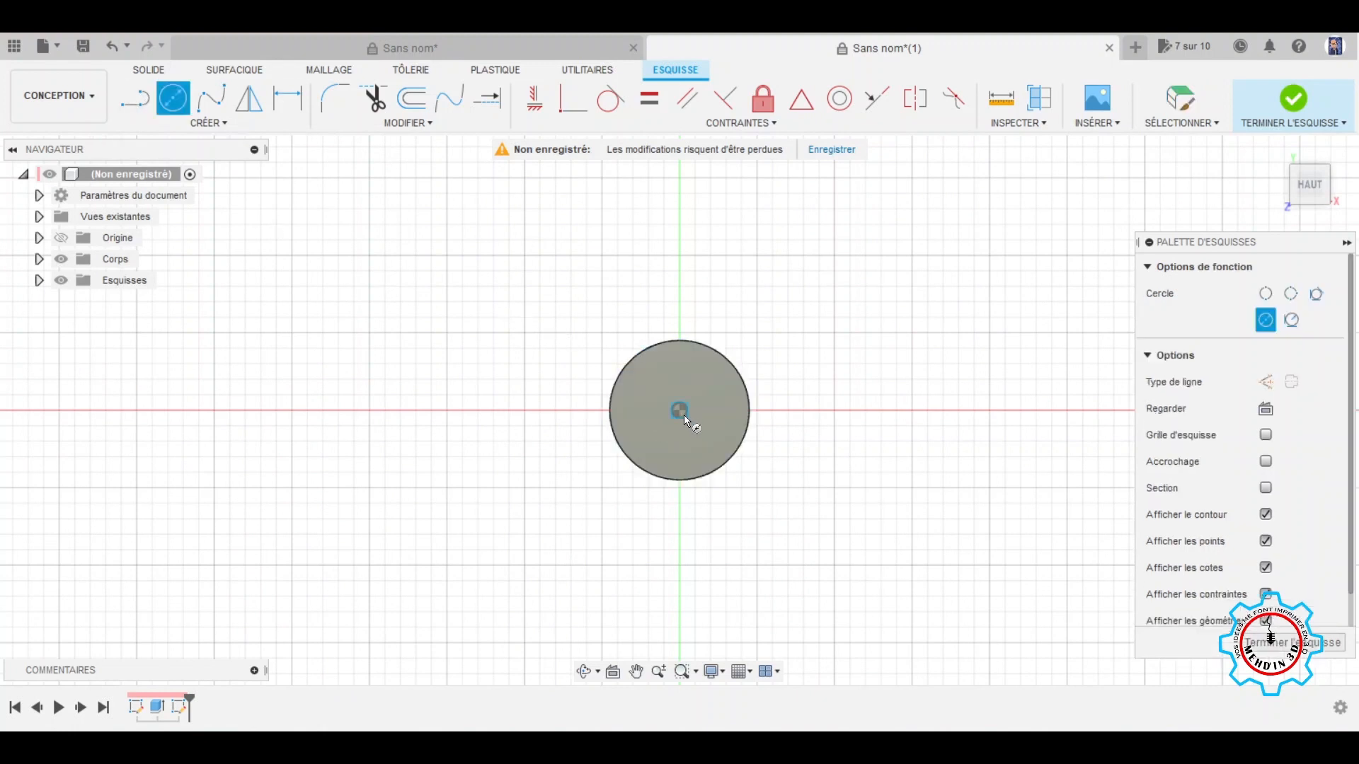
click(686, 418)
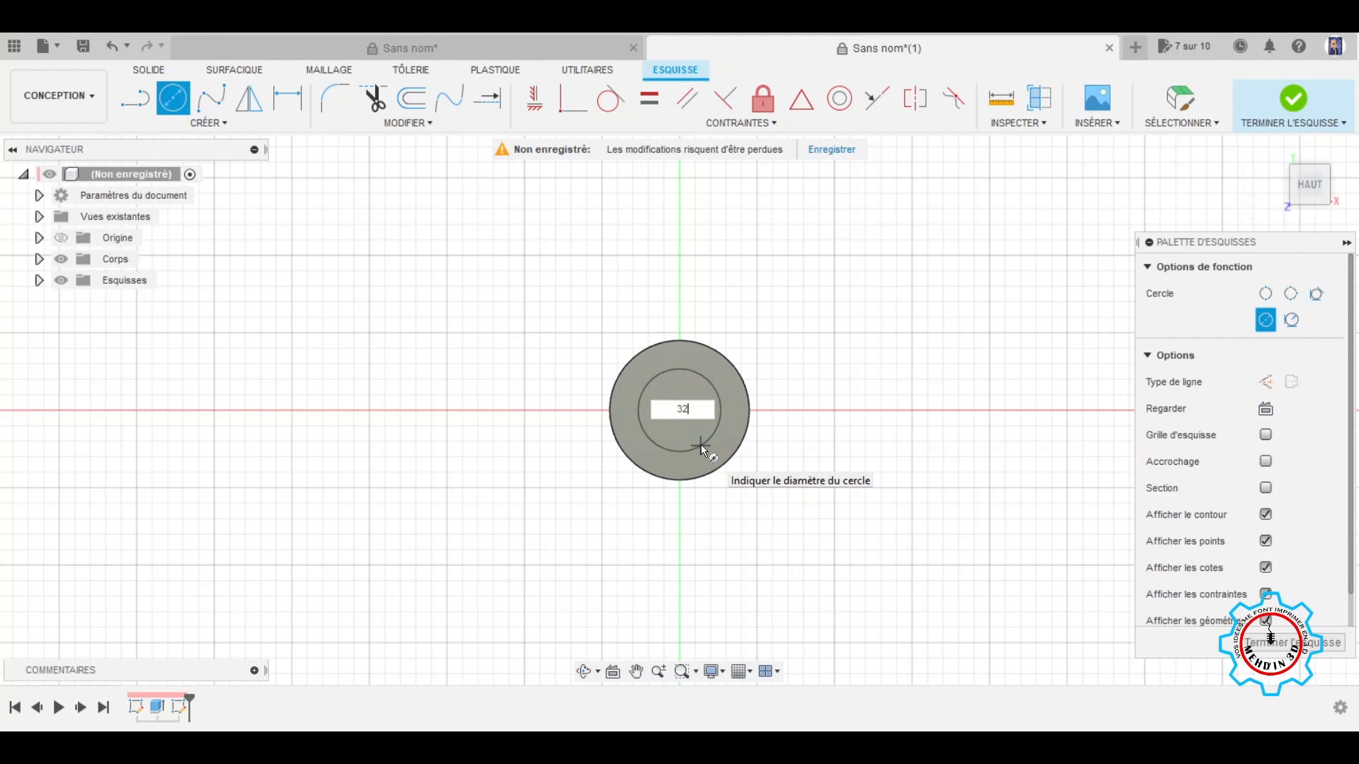
text(32)
key(Tab)
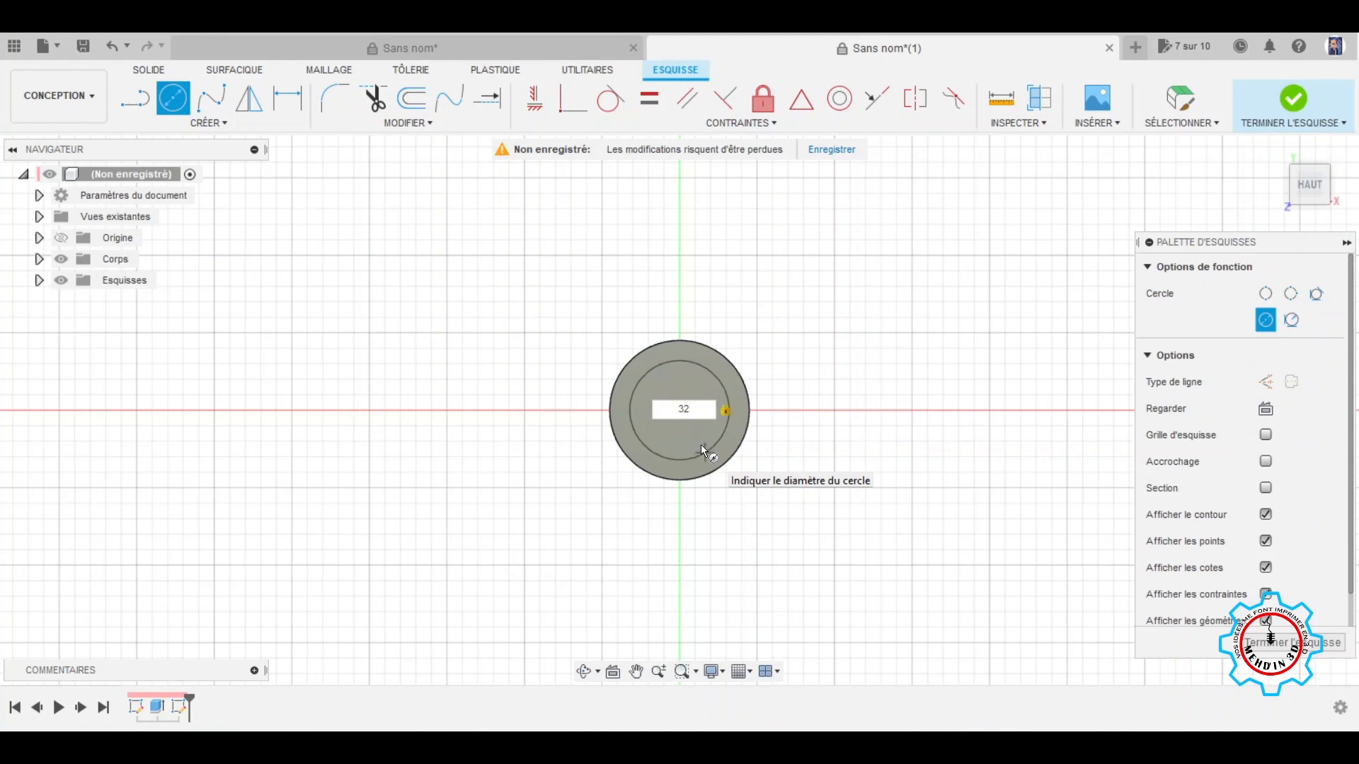
key(Return)
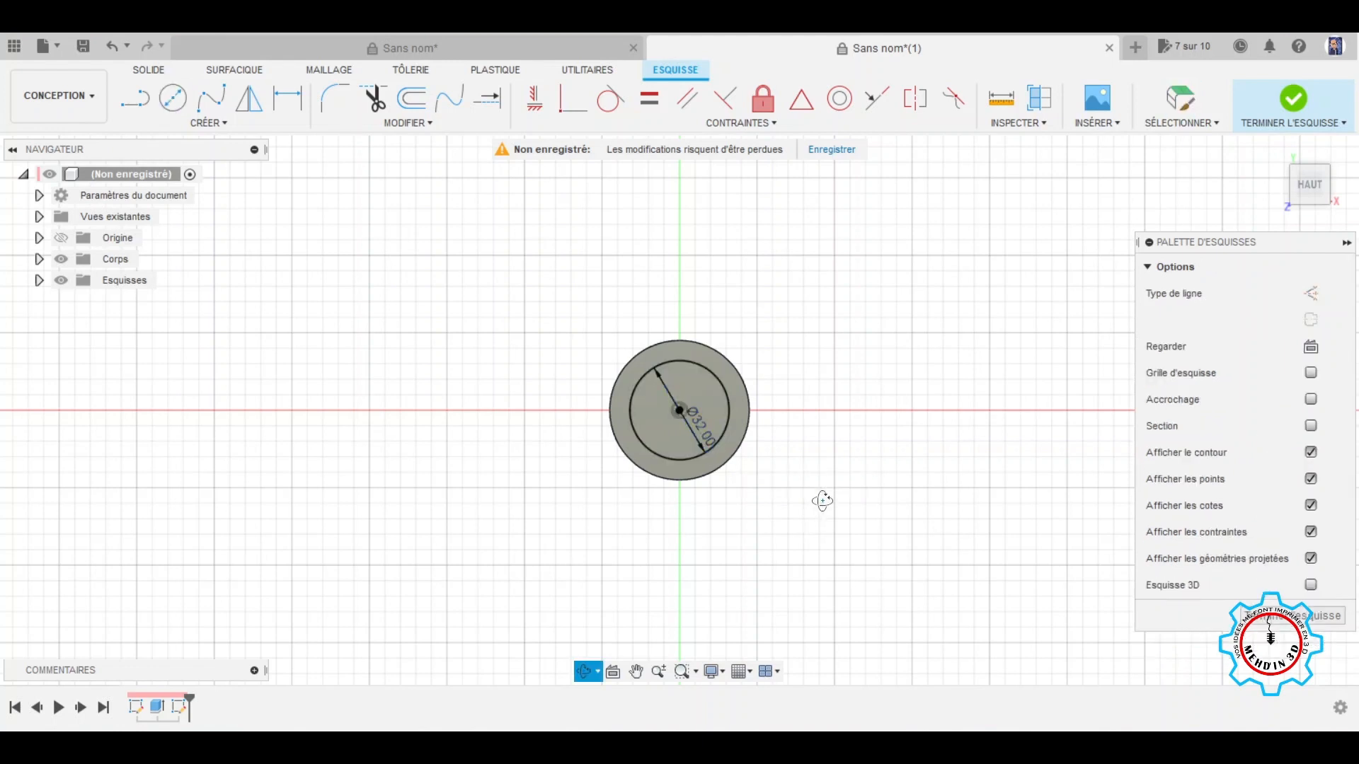
shift+middle_drag(822, 500, 824, 486)
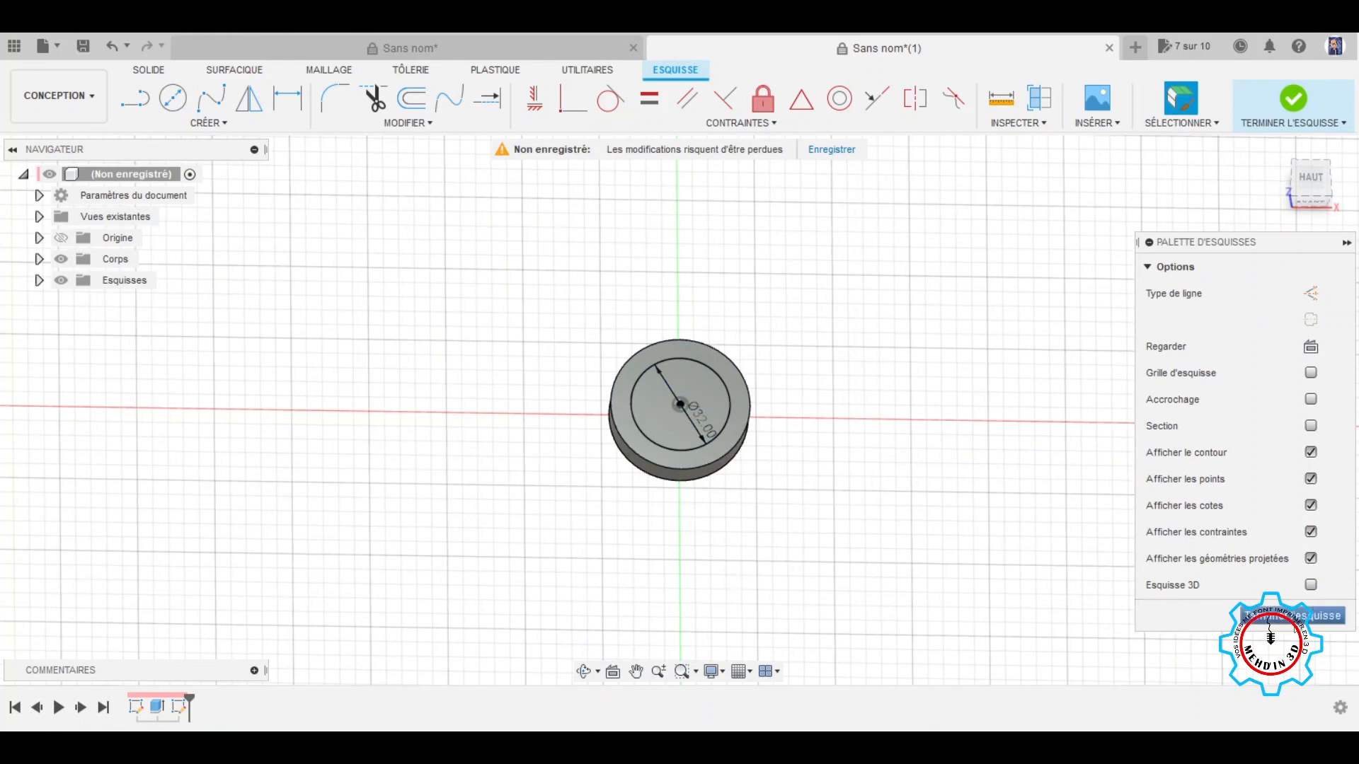
click(1297, 617)
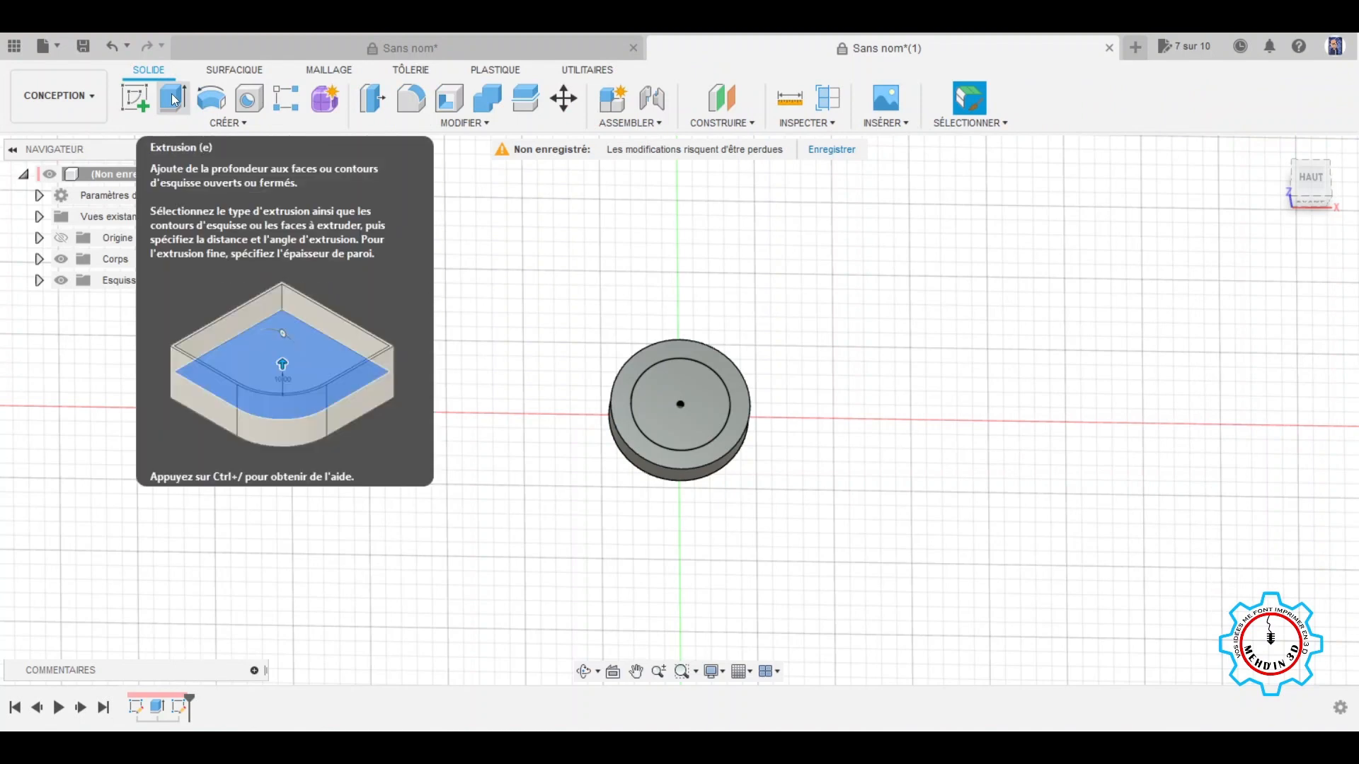
Step: Extrude the 32 mm circle upward by 10 mm, joining it to the disc
click(175, 100)
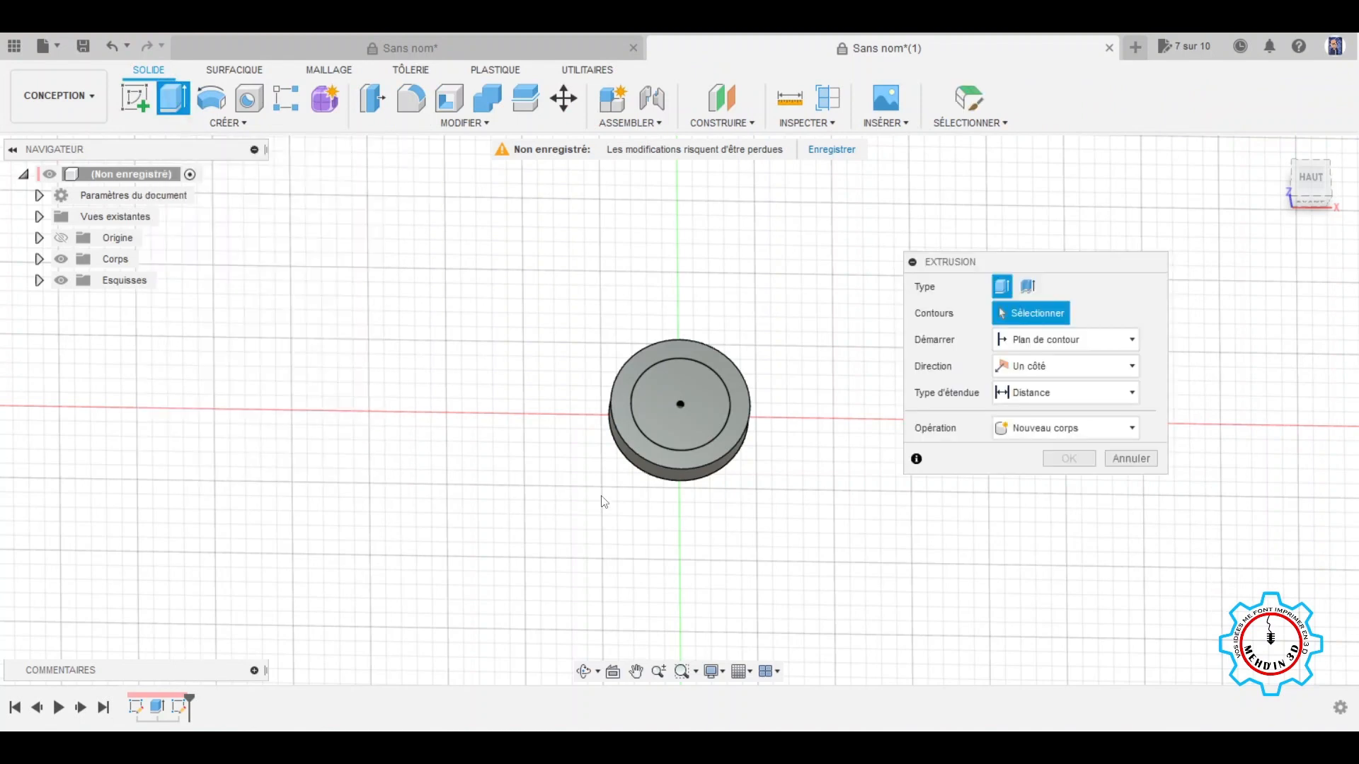
click(660, 423)
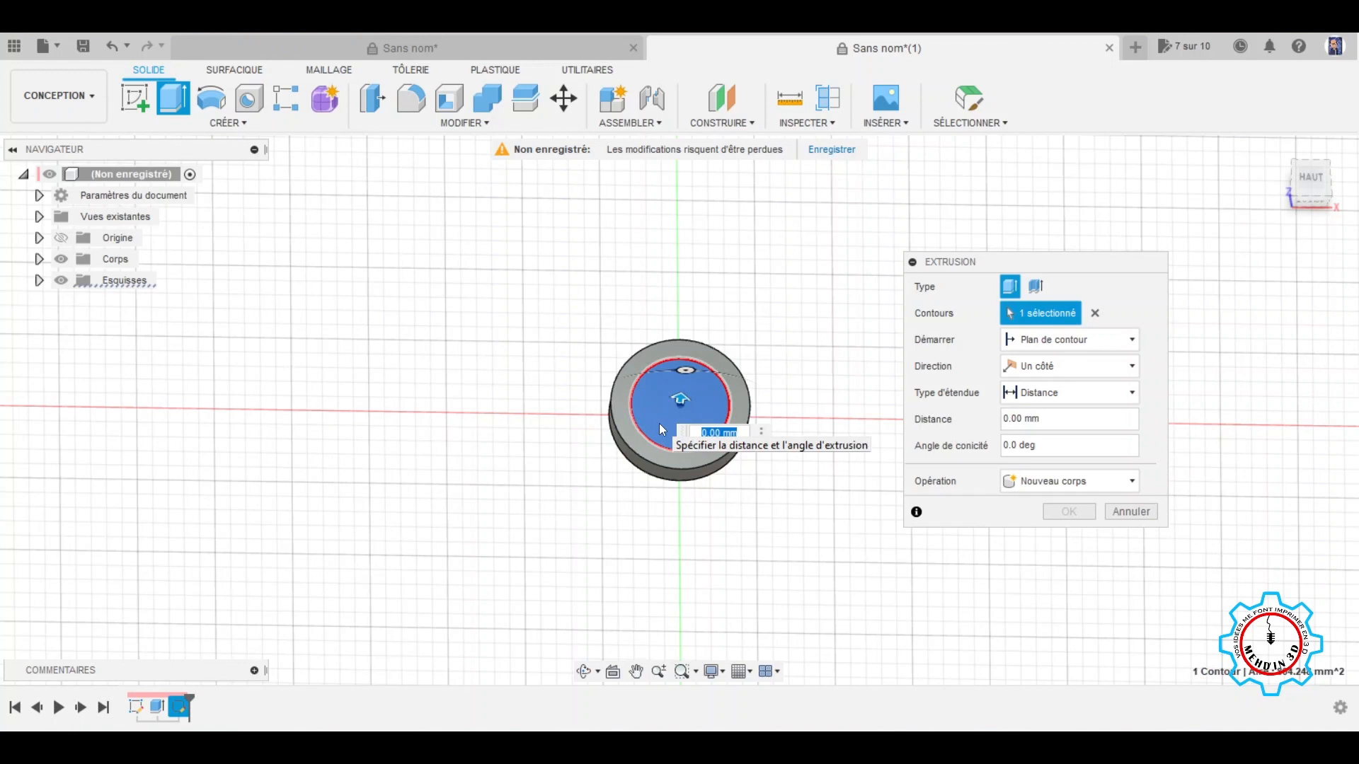
text(1)
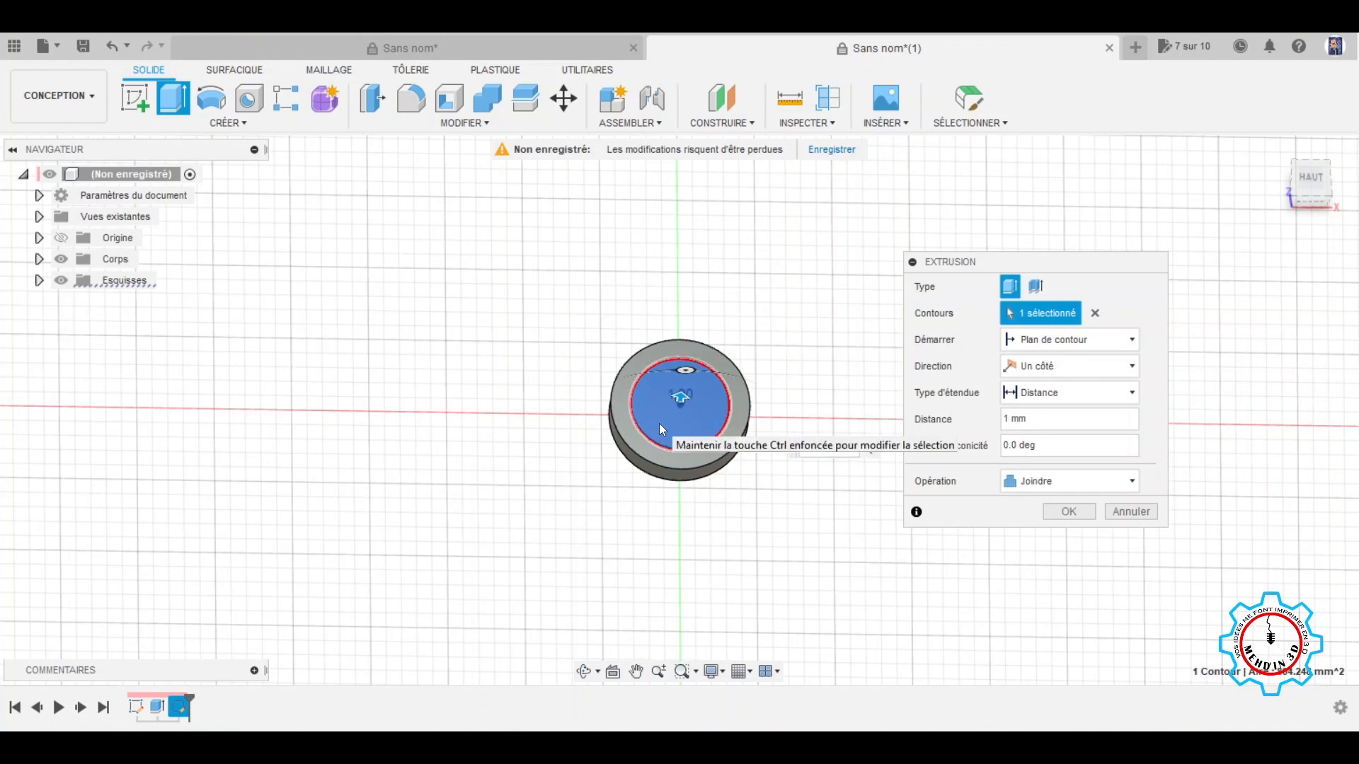
text(0)
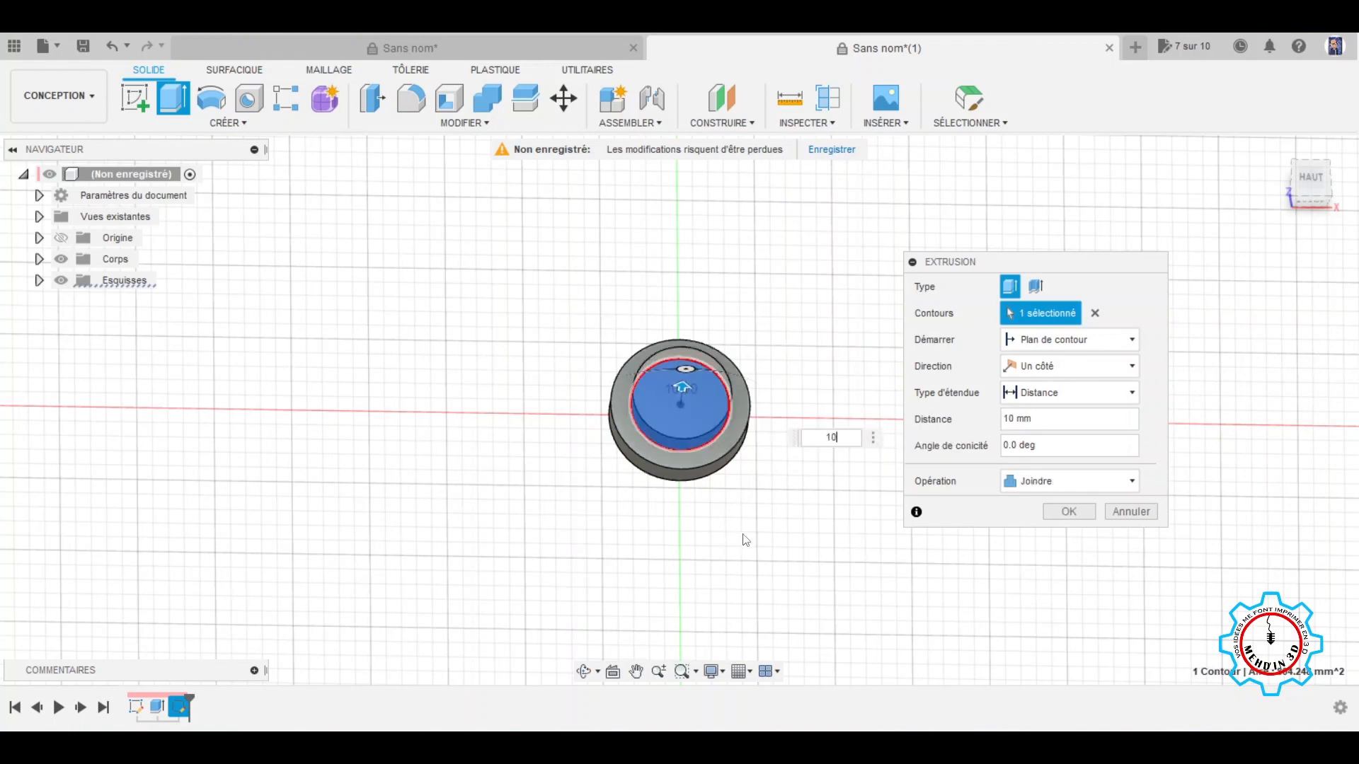
shift+middle_drag(736, 536, 741, 486)
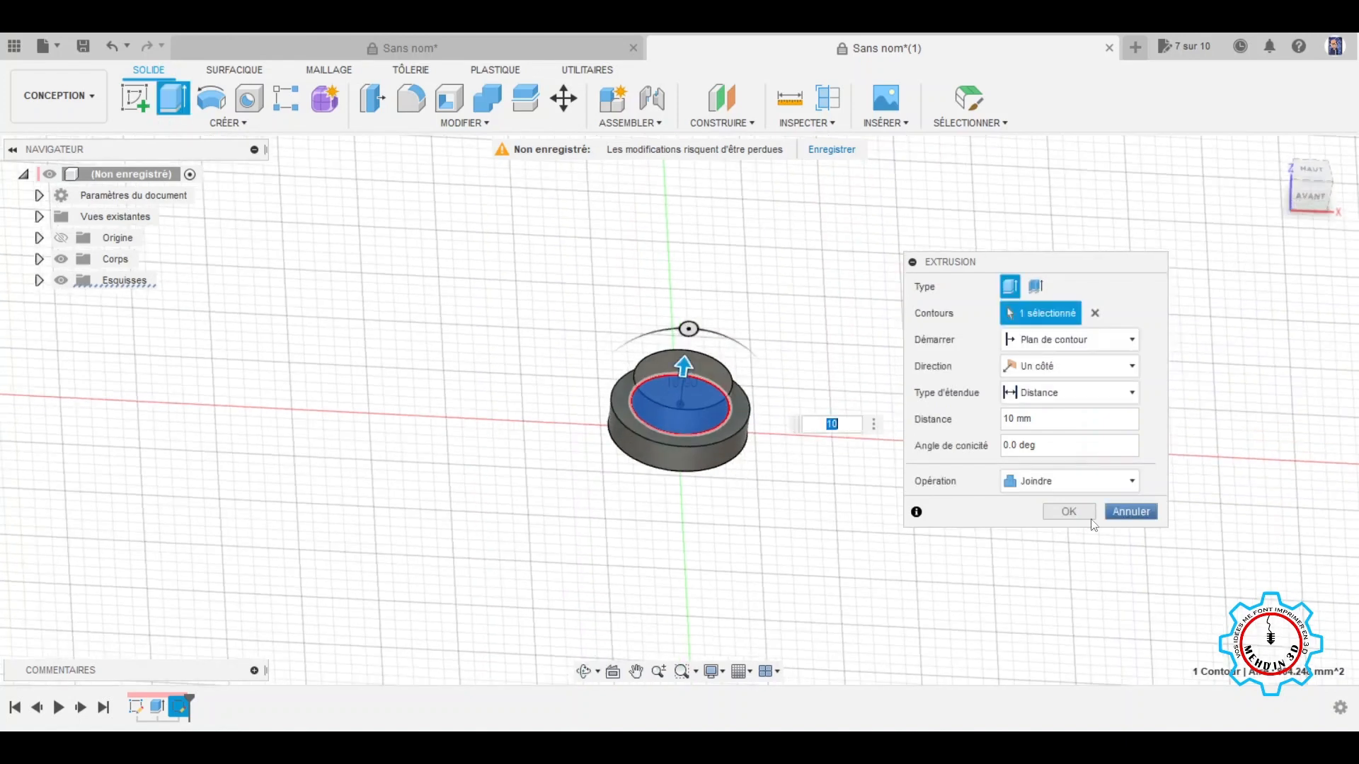
click(1069, 513)
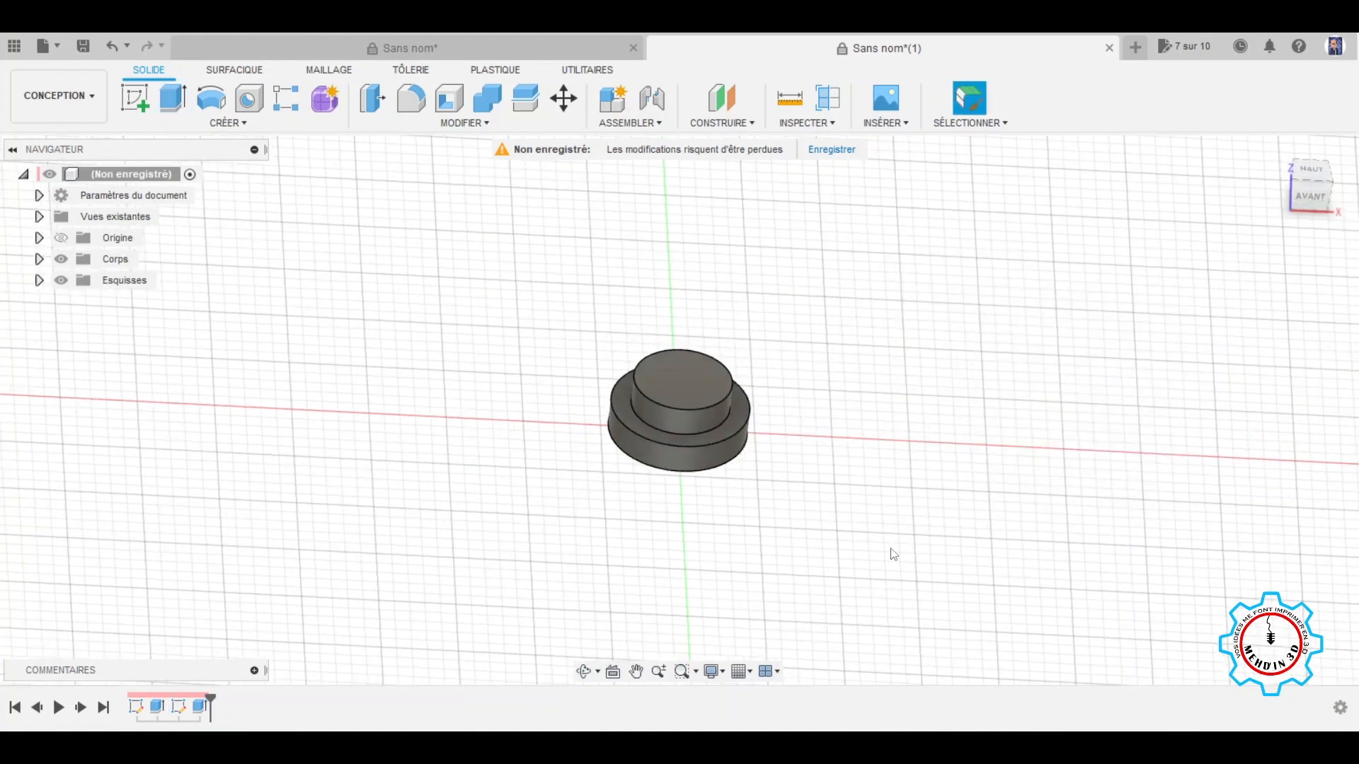
Step: Rename the stepped body as "bas de la pièce"
middle_drag(894, 555, 822, 519)
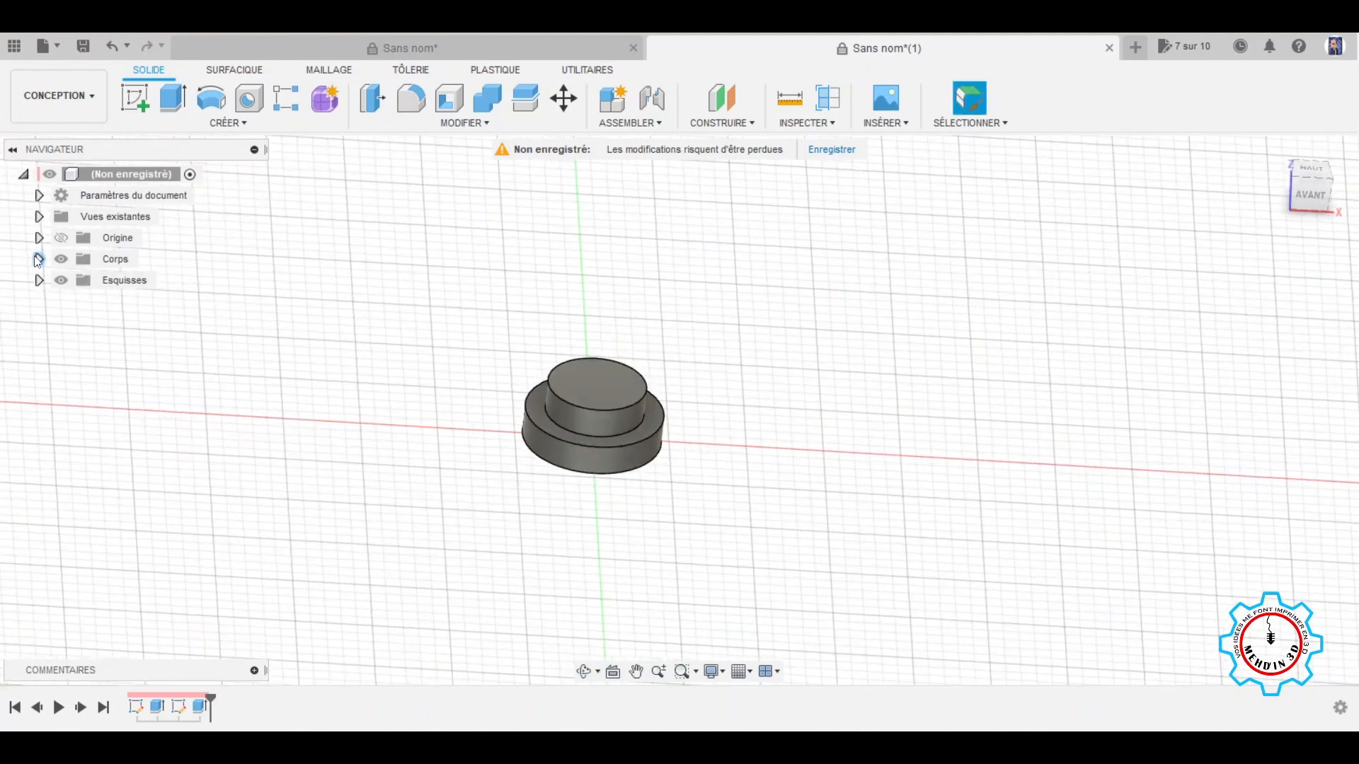
click(38, 259)
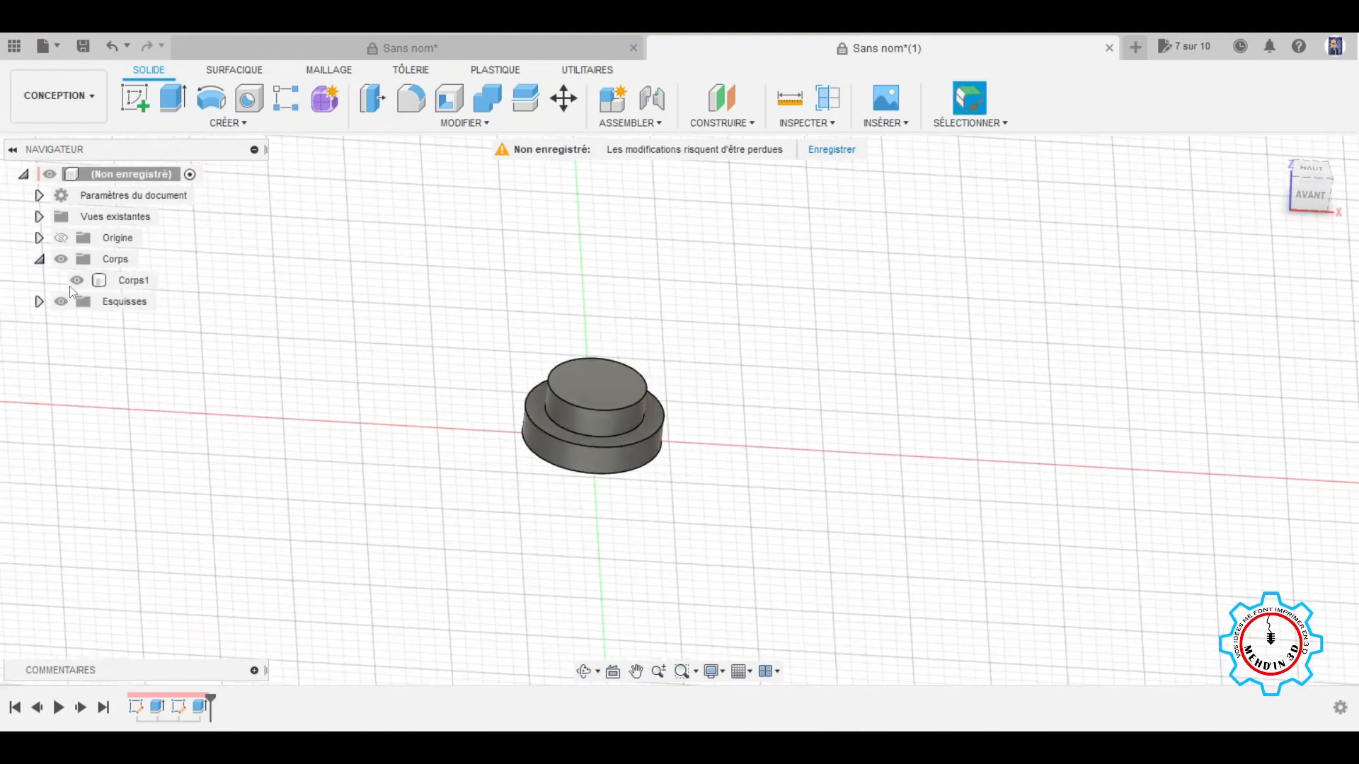
click(131, 283)
double_click(134, 283)
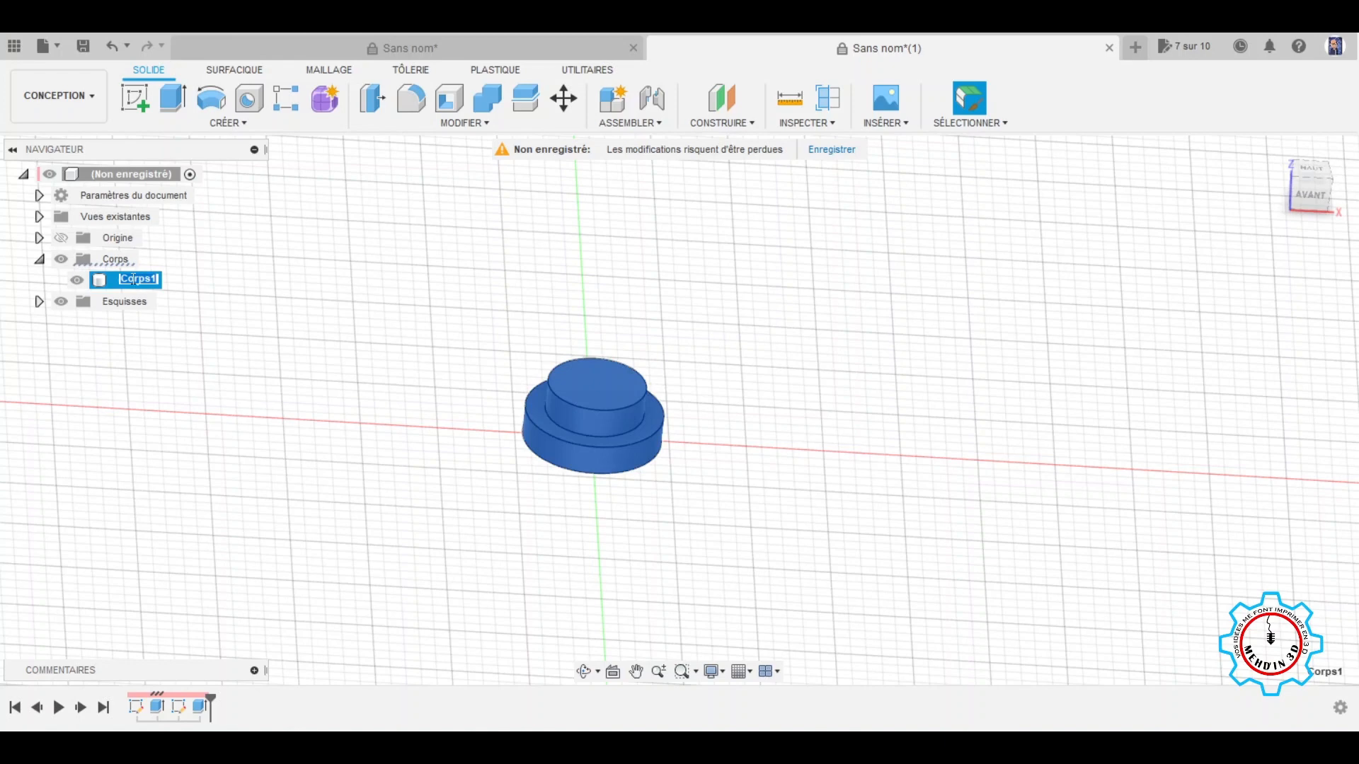
text(bas de la pièce)
click(280, 442)
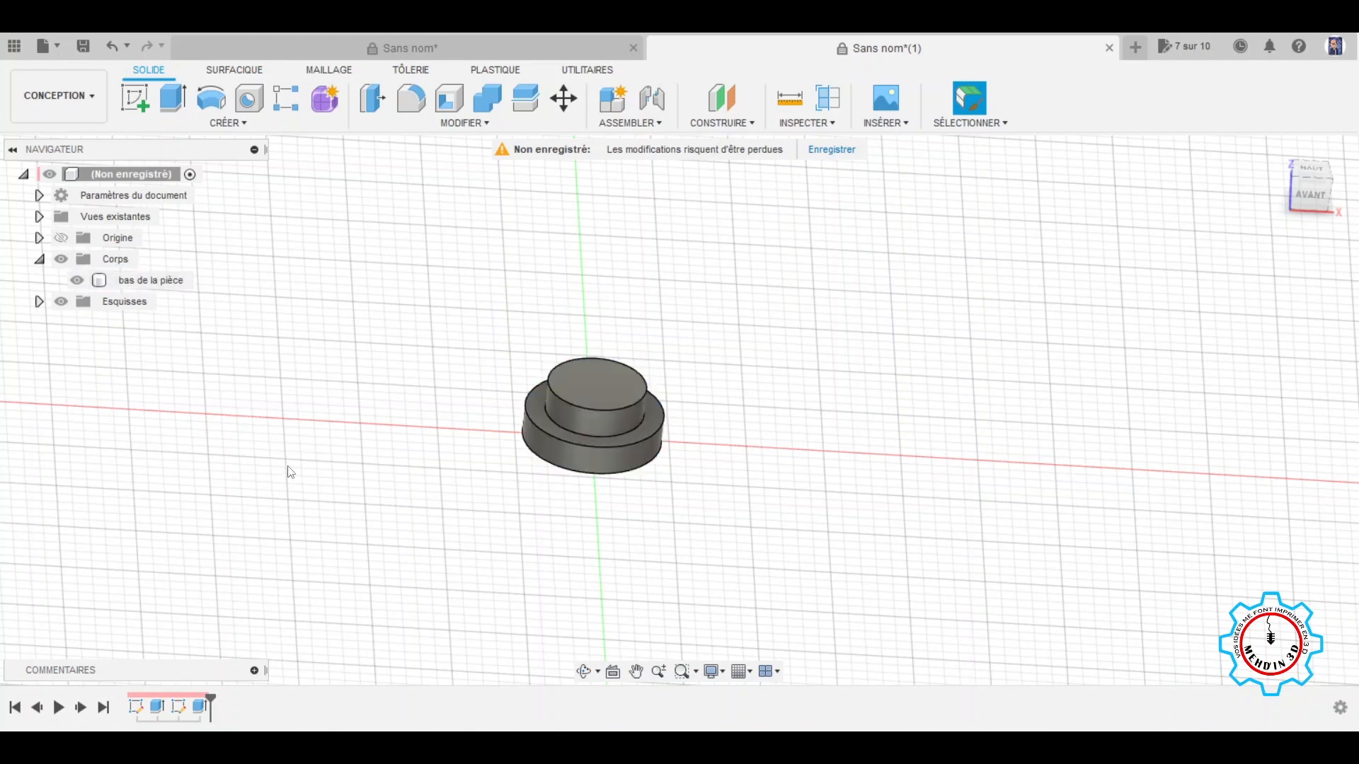
Step: Sketch concentric 45 mm and 32 mm circles on the ring-shaped step around the boss and finish the sketch
mouse_move(388, 418)
shift+middle_down()
mouse_move(390, 461)
mouse_move(390, 428)
shift+middle_up()
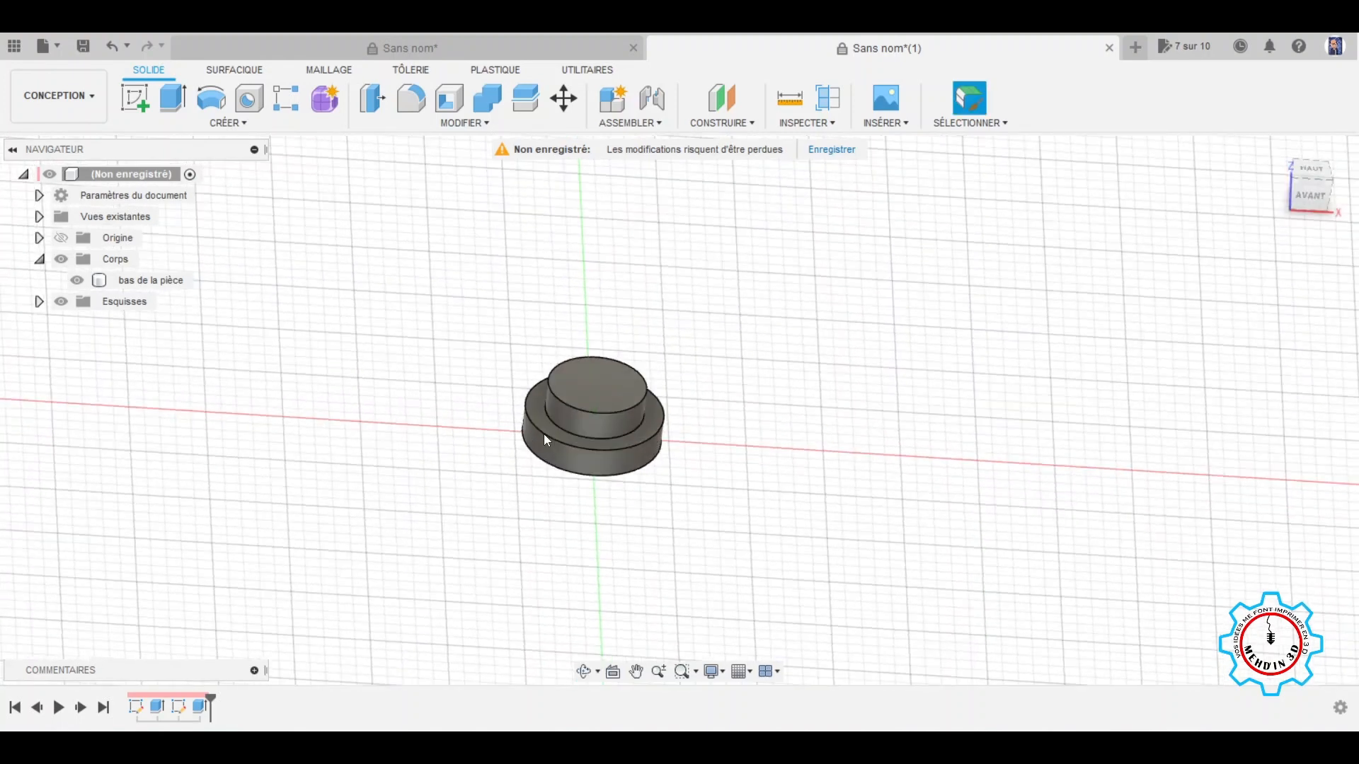
scroll(673, 467, up, 3)
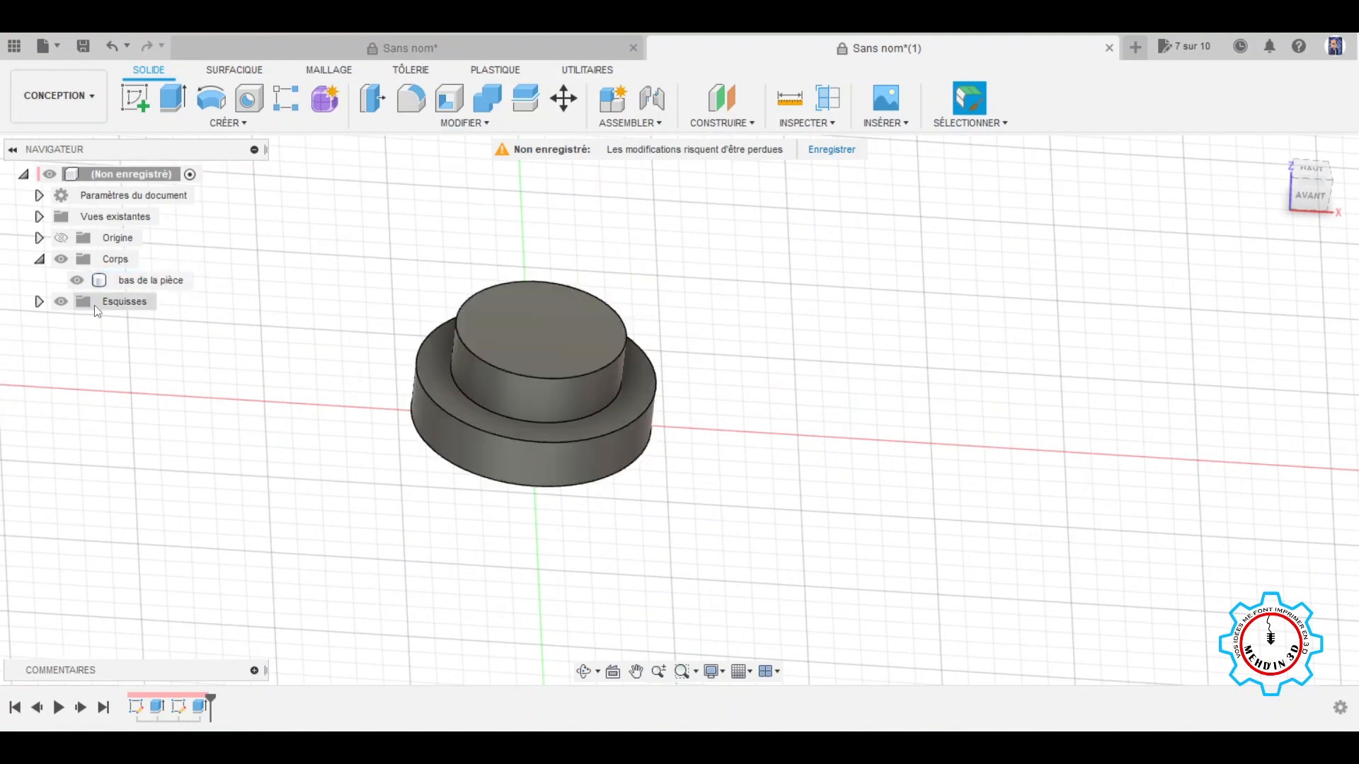
scroll(379, 503, down, 2)
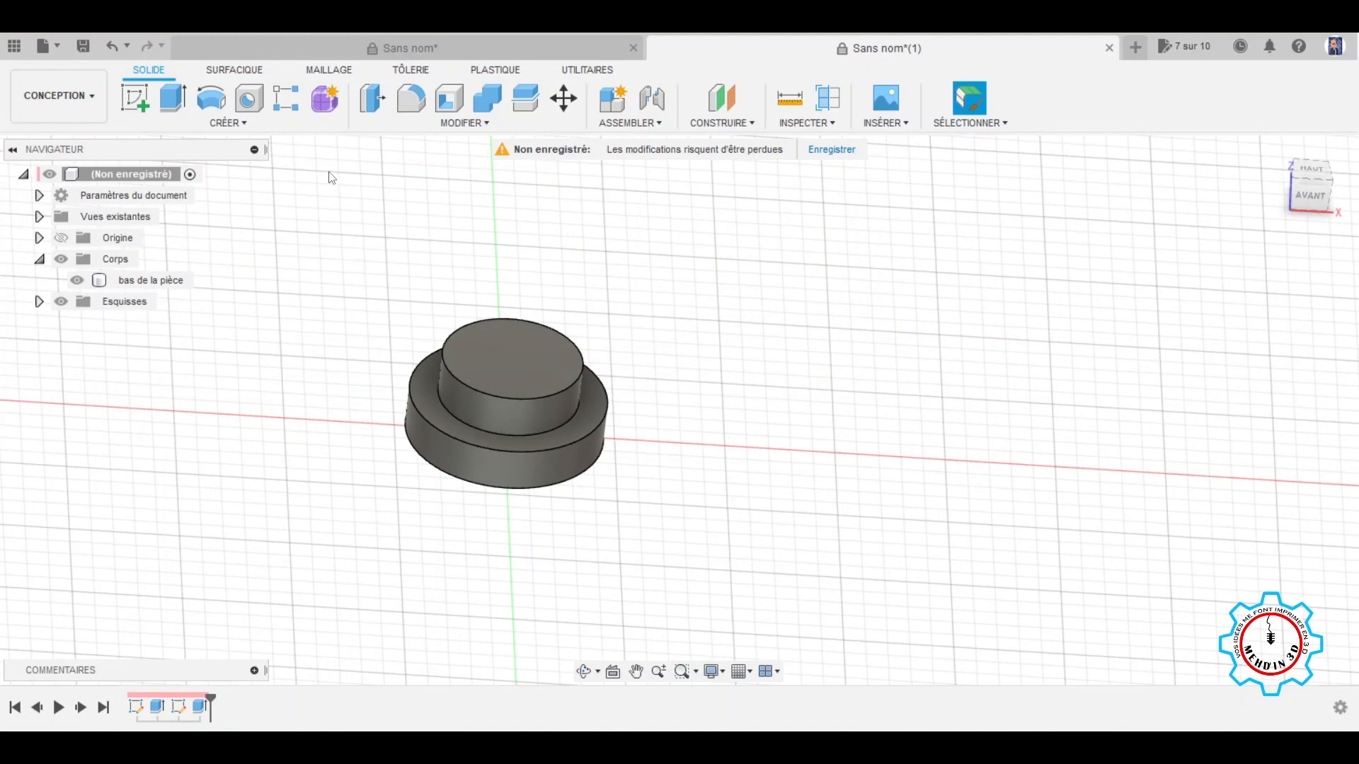
click(144, 112)
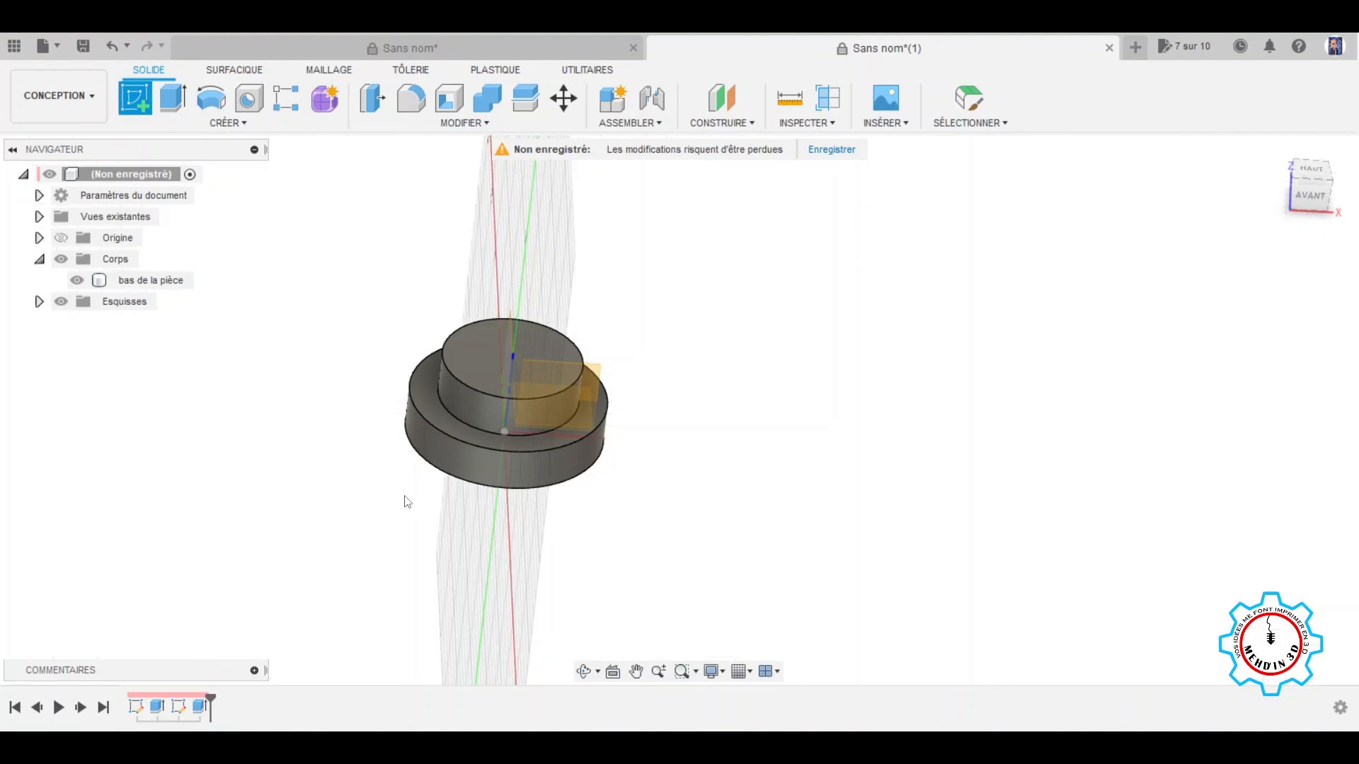
click(426, 412)
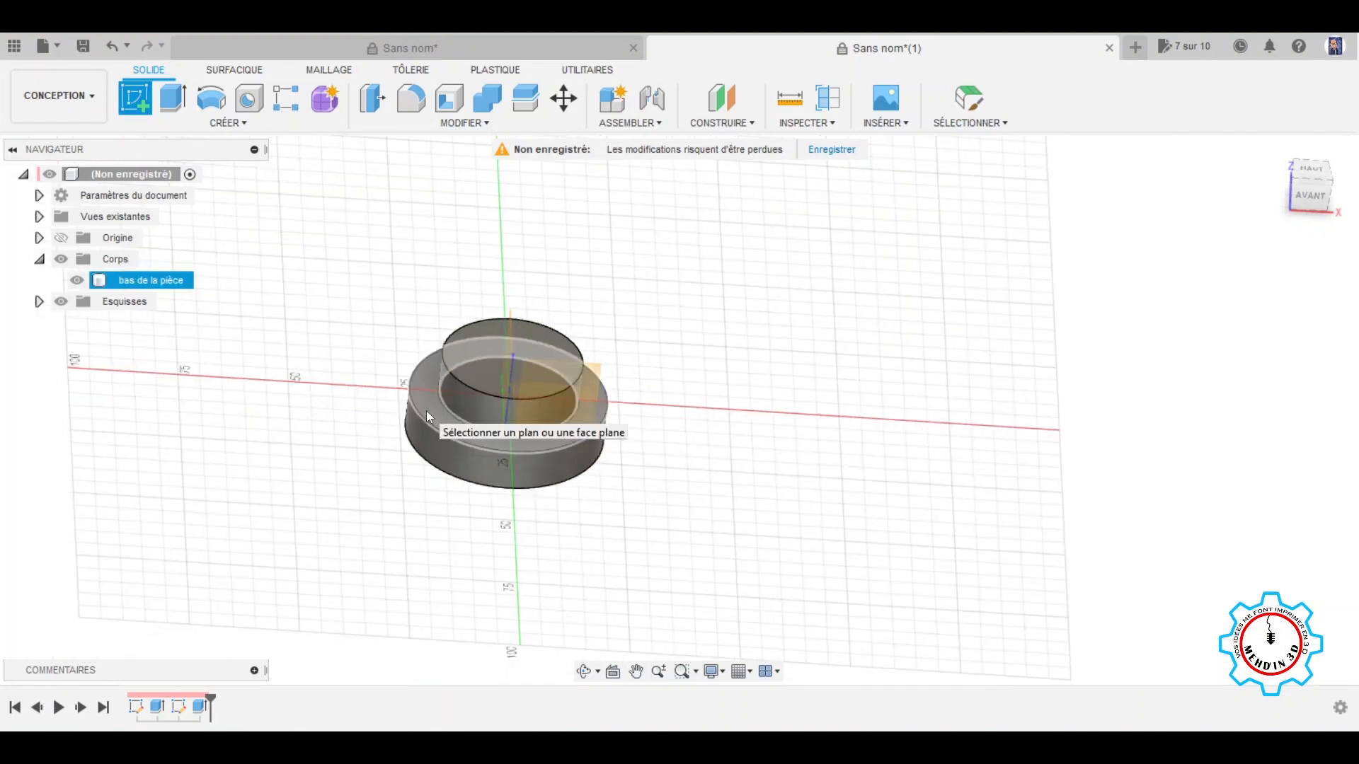
click(426, 410)
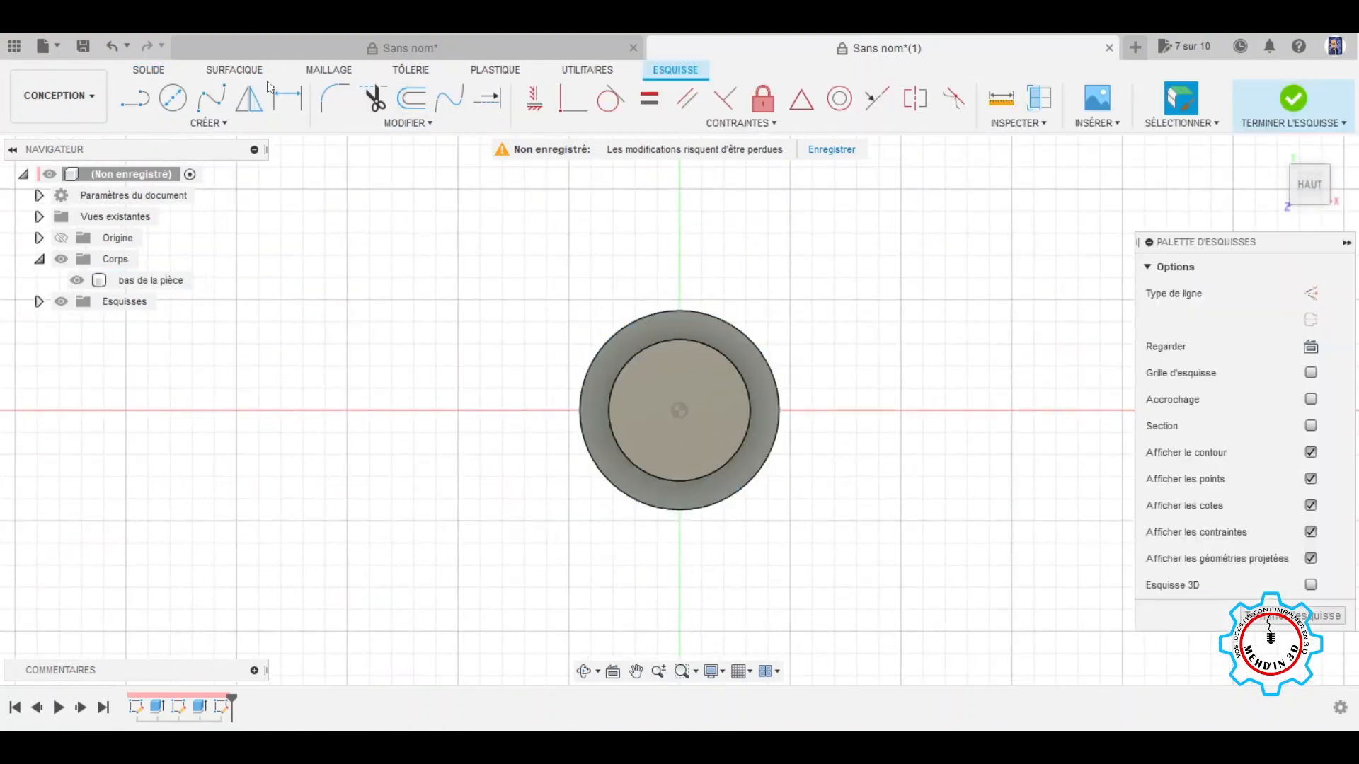
click(173, 98)
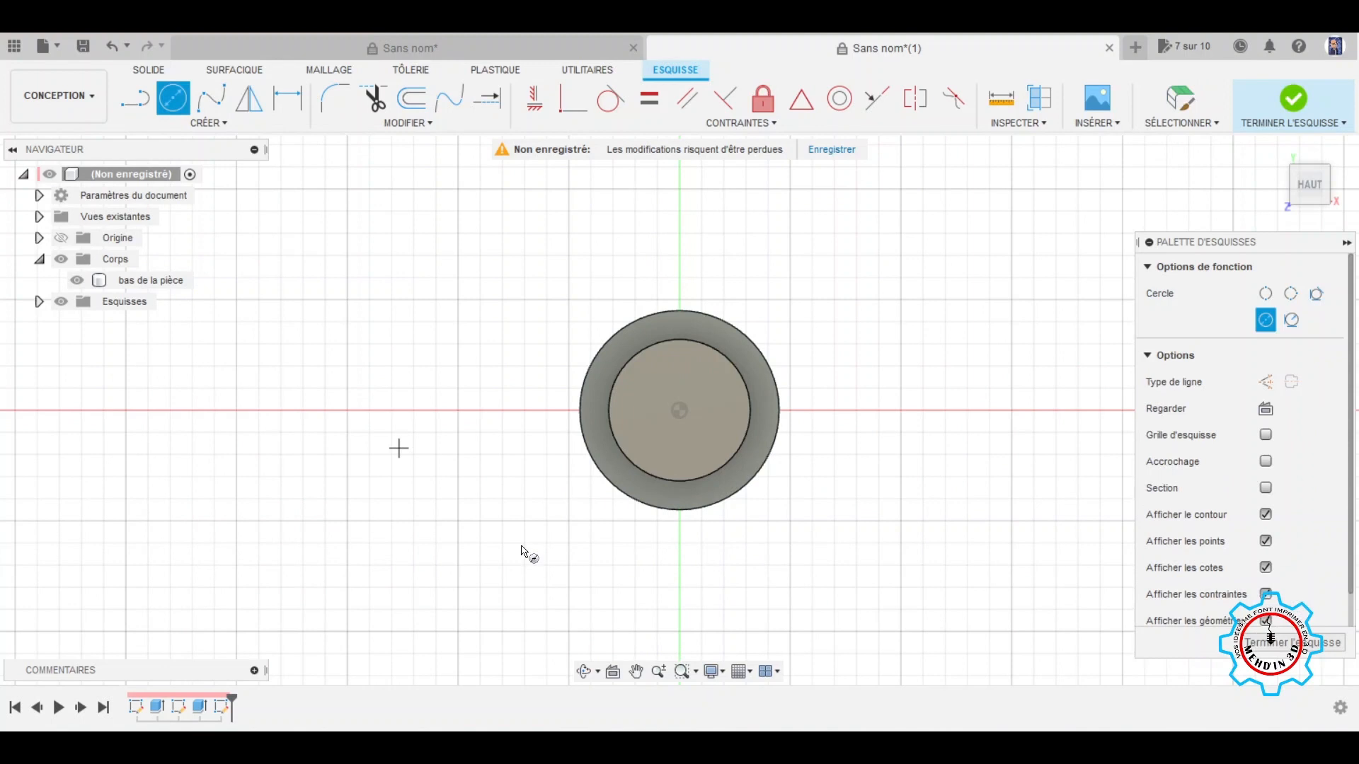
click(678, 415)
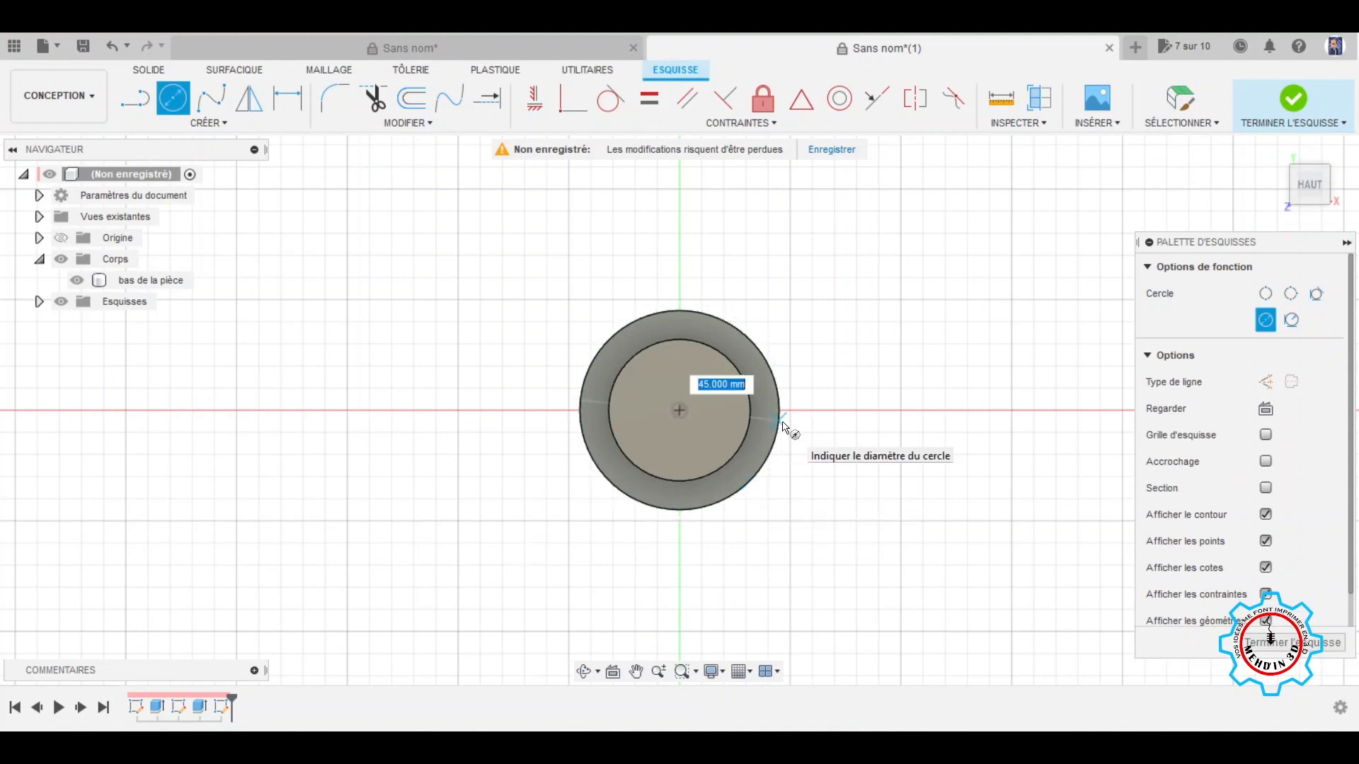
click(783, 426)
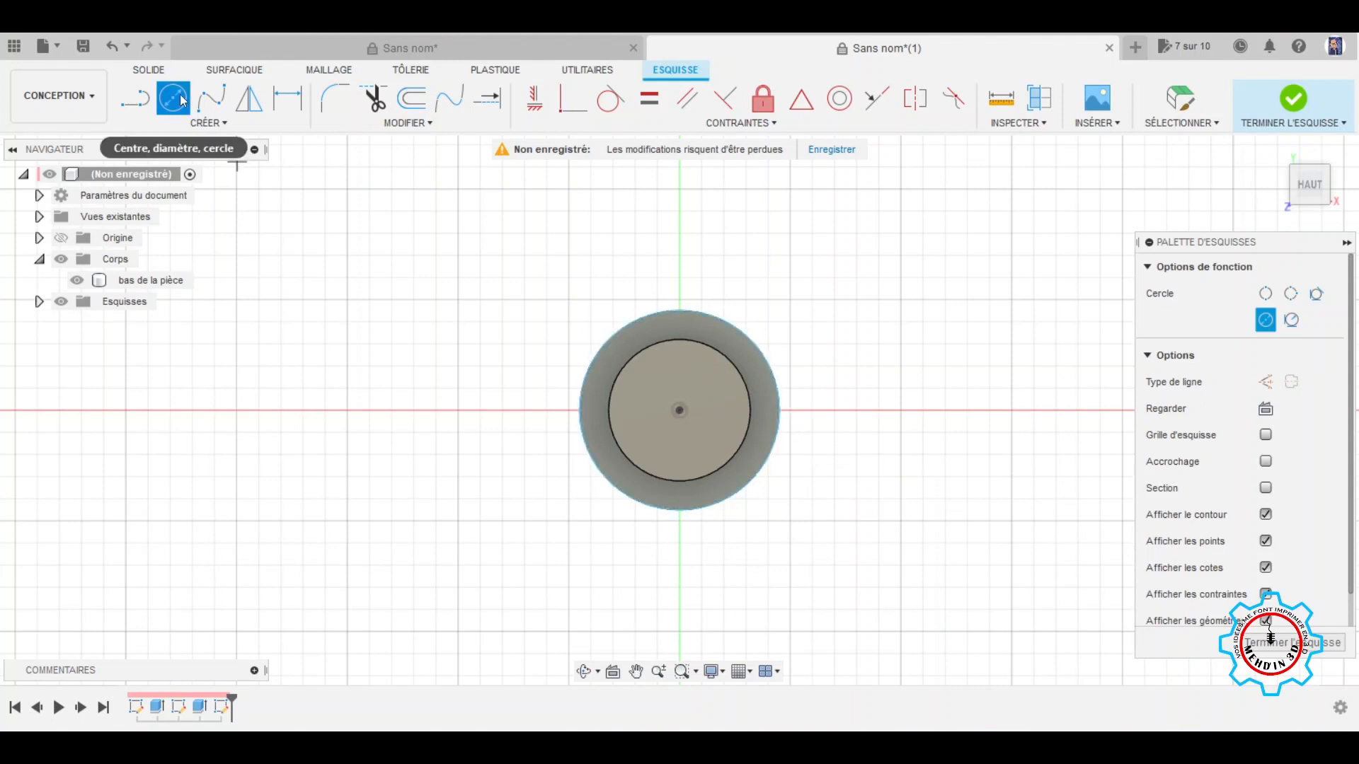
click(690, 423)
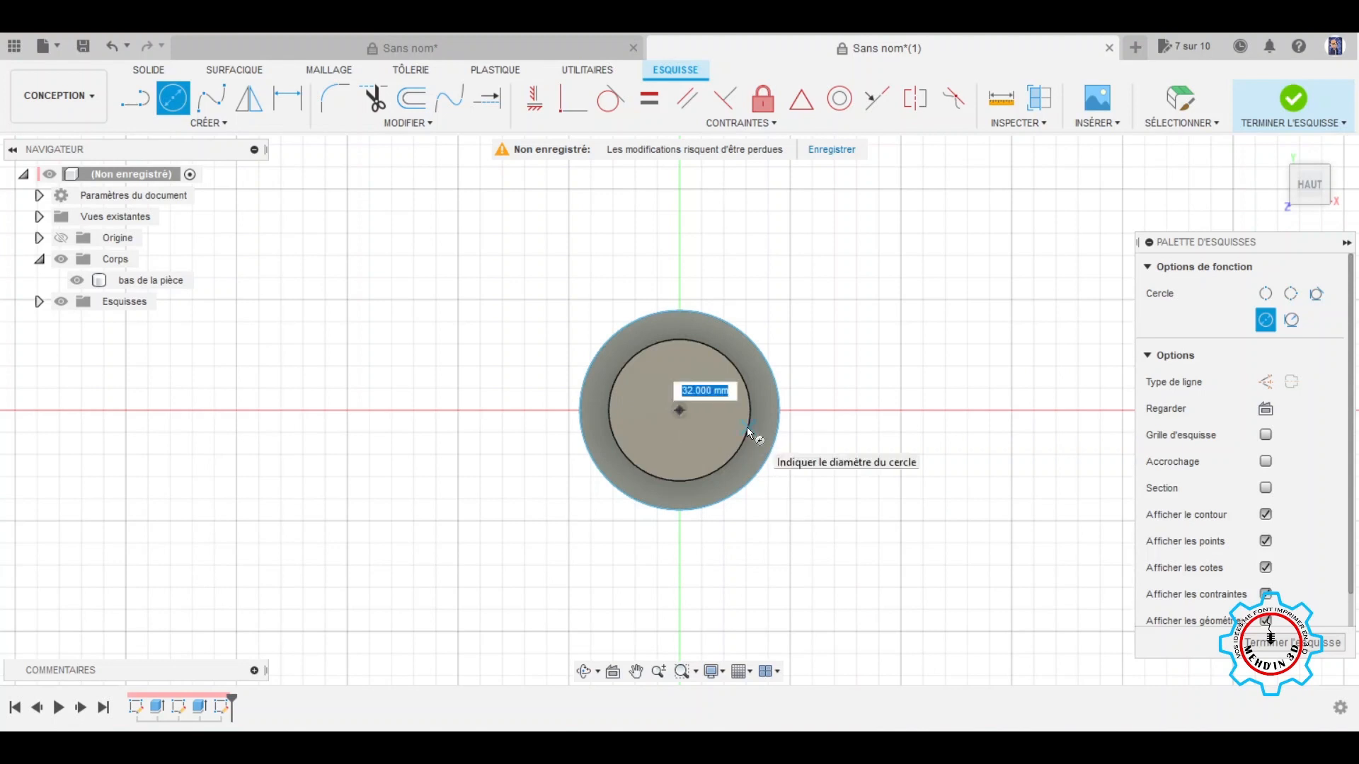
key(Return)
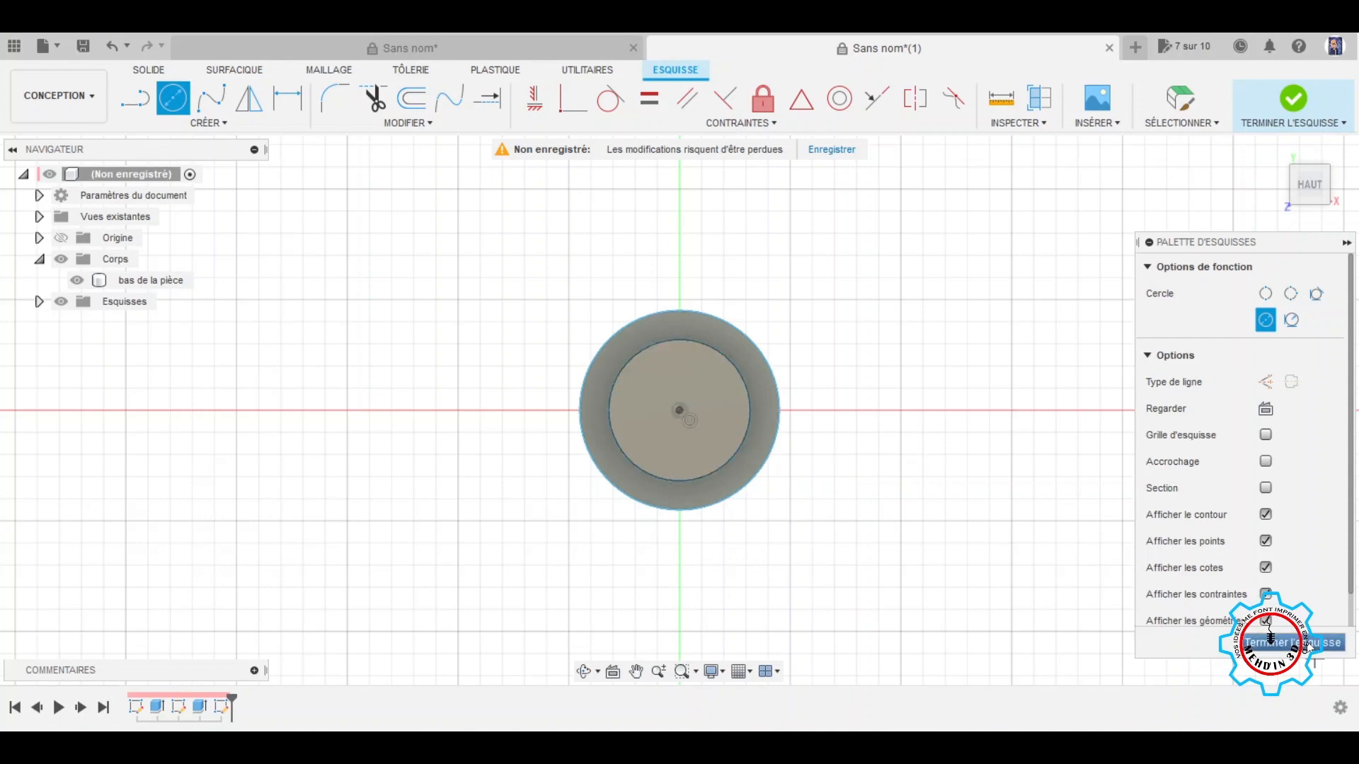
shift+middle_drag(748, 430, 1034, 613)
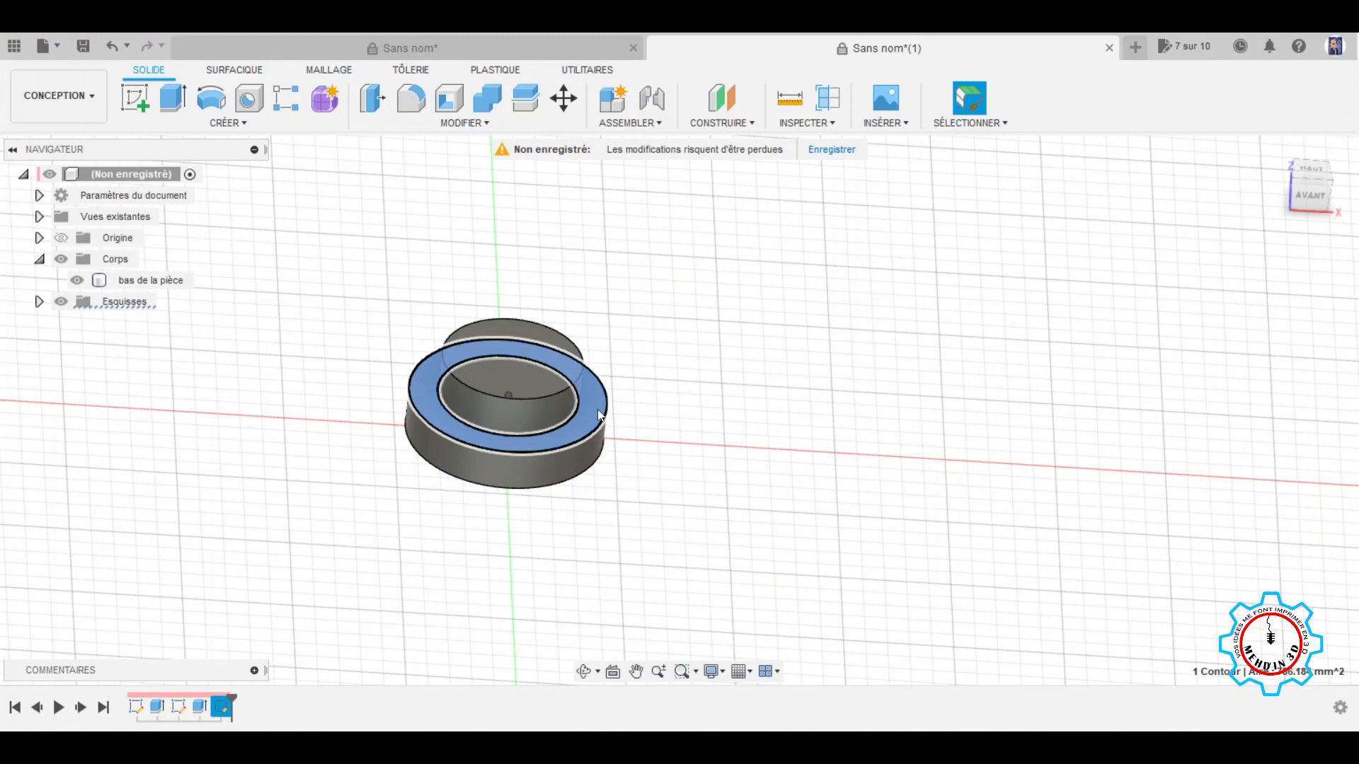
Step: Extrude the ring between the two circles upward by 20 mm as a new body
click(598, 409)
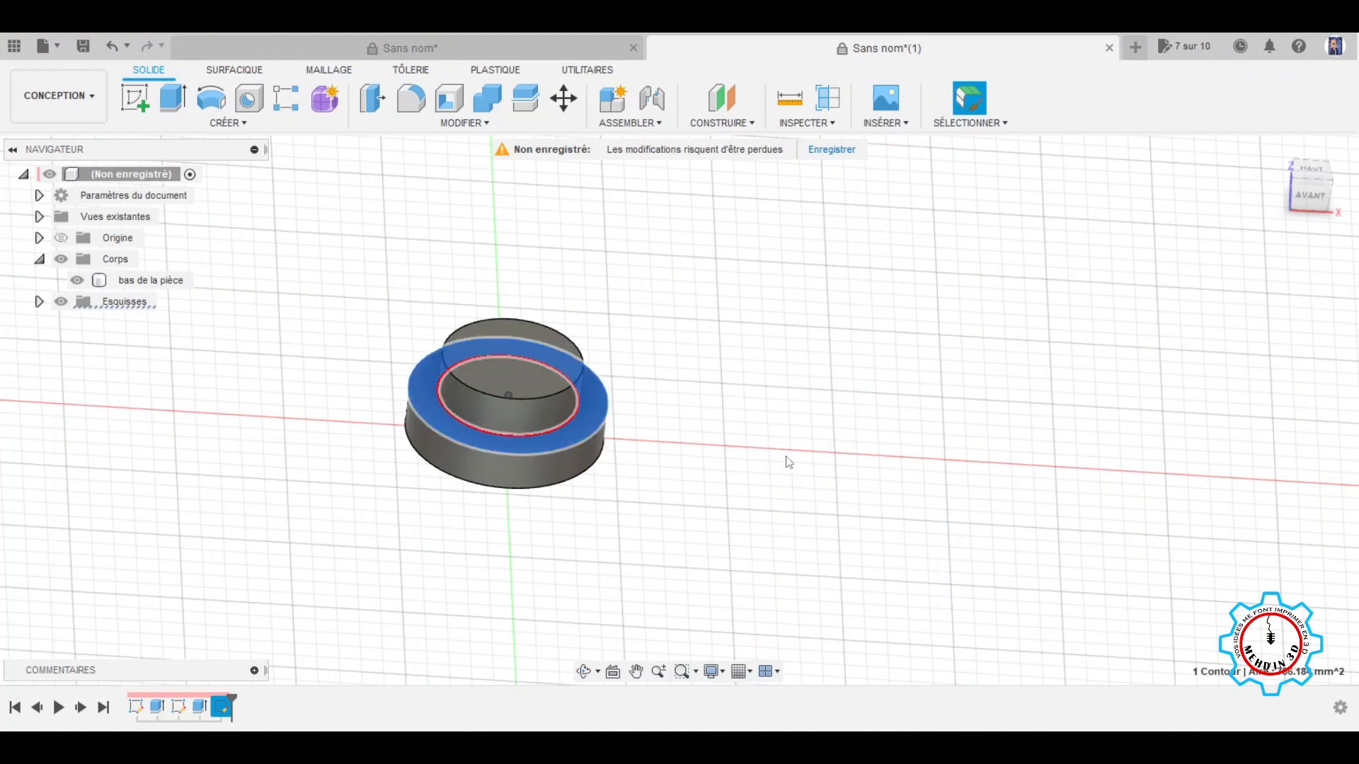
key(e)
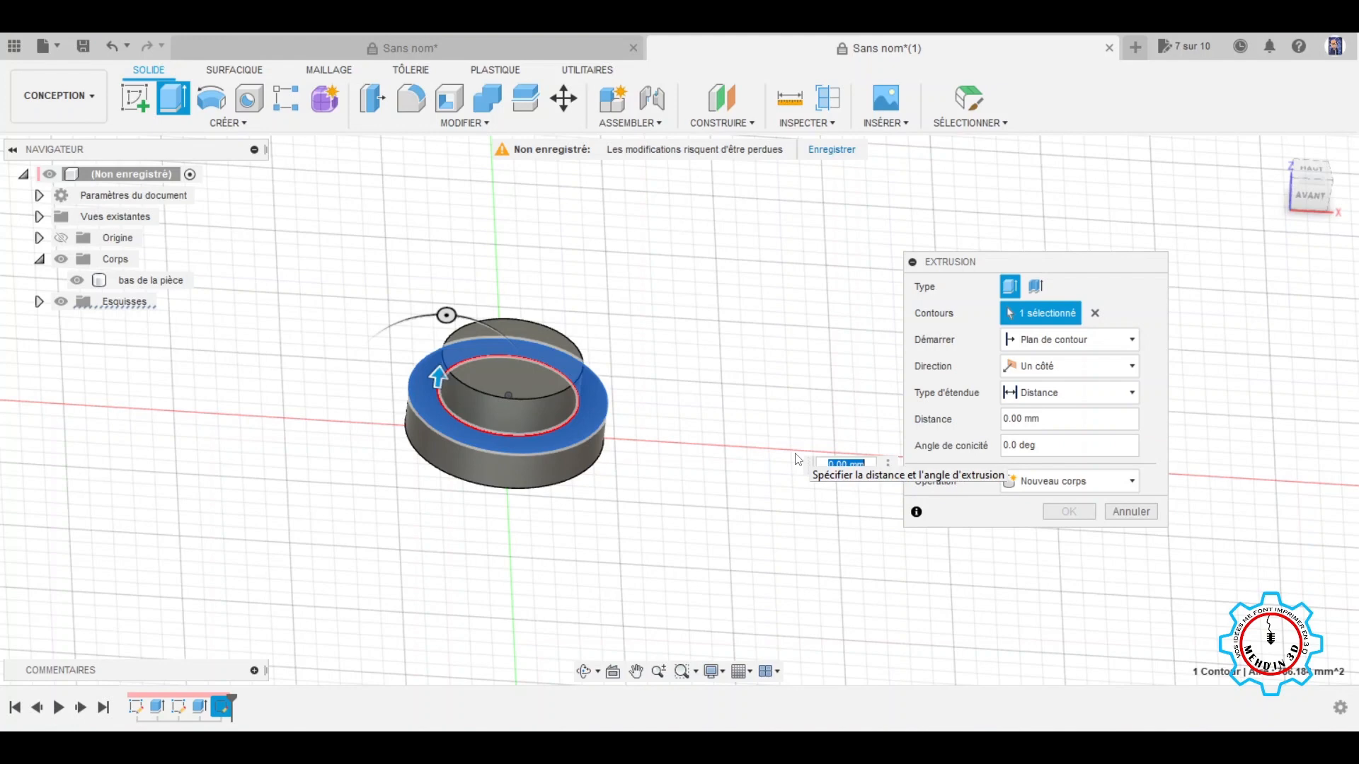
text(20)
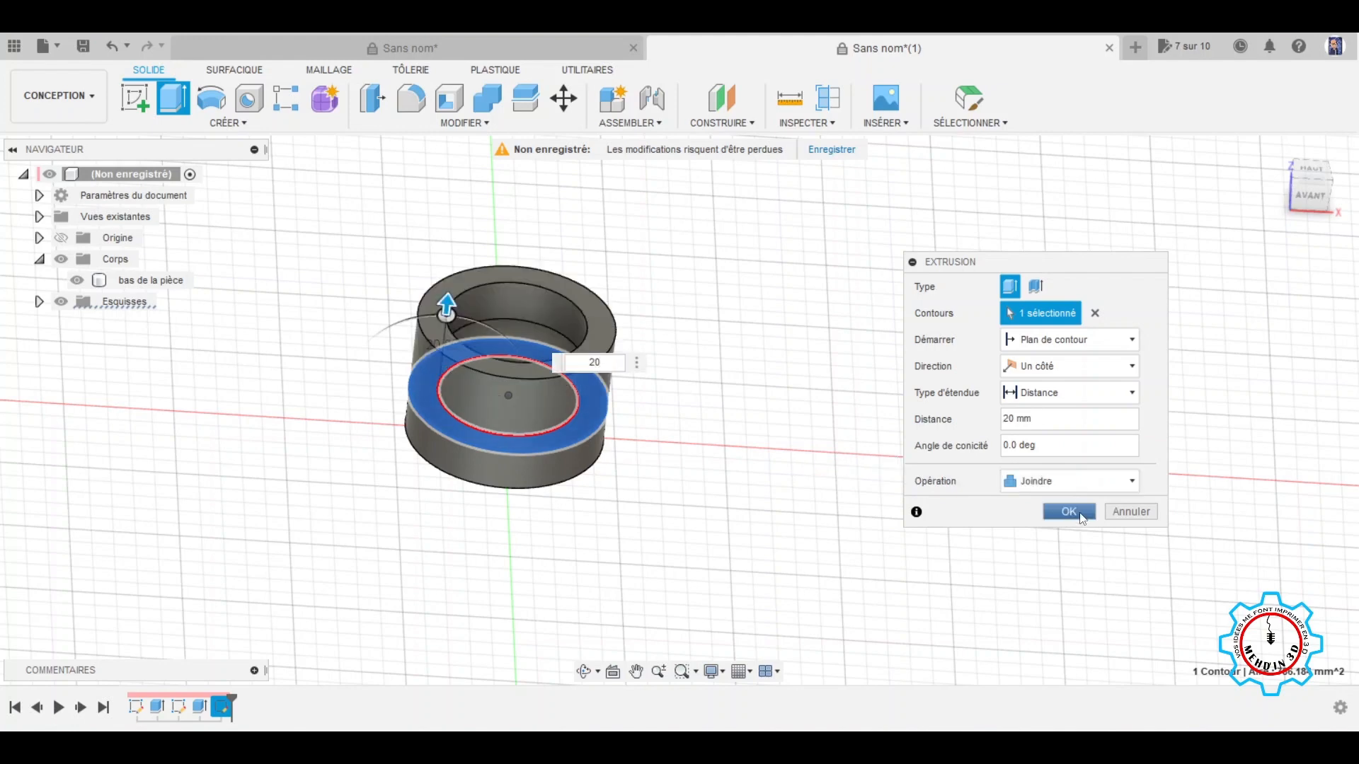
click(1048, 483)
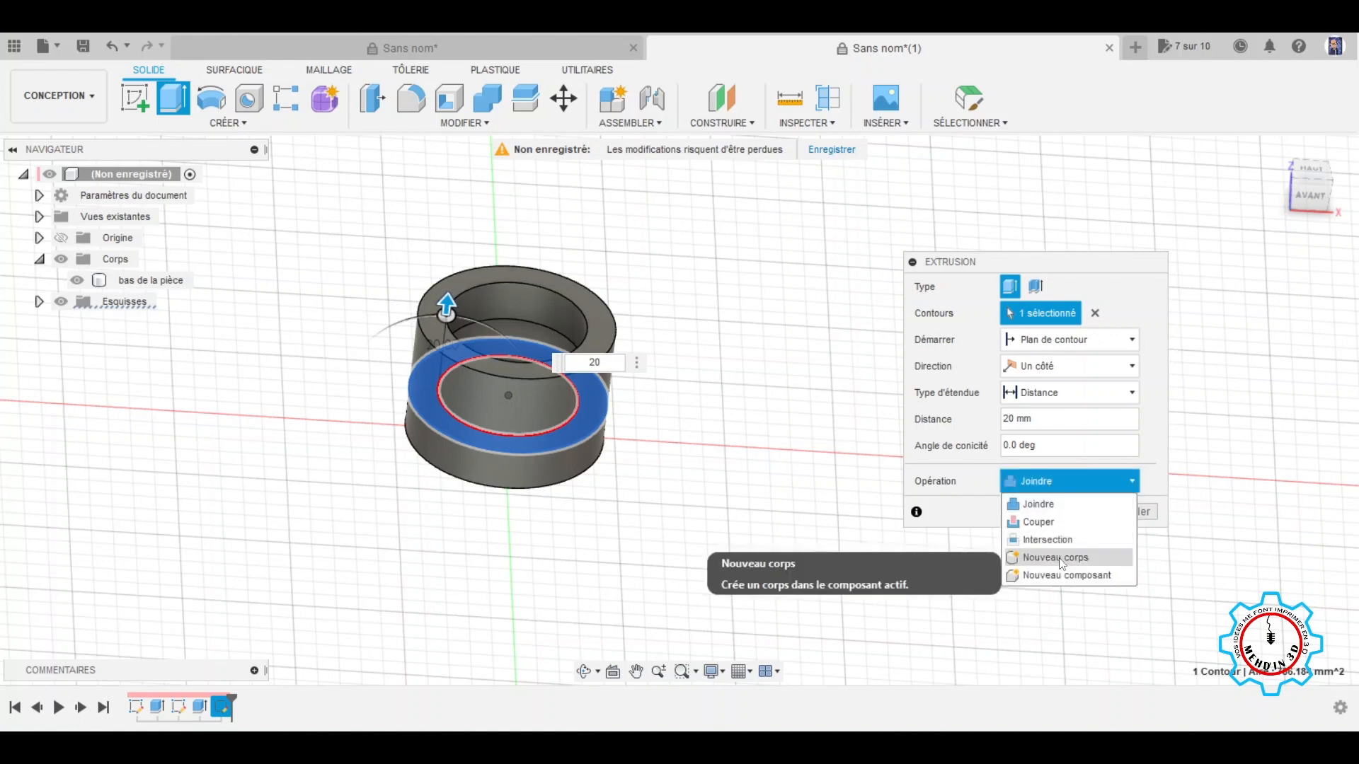
click(1061, 559)
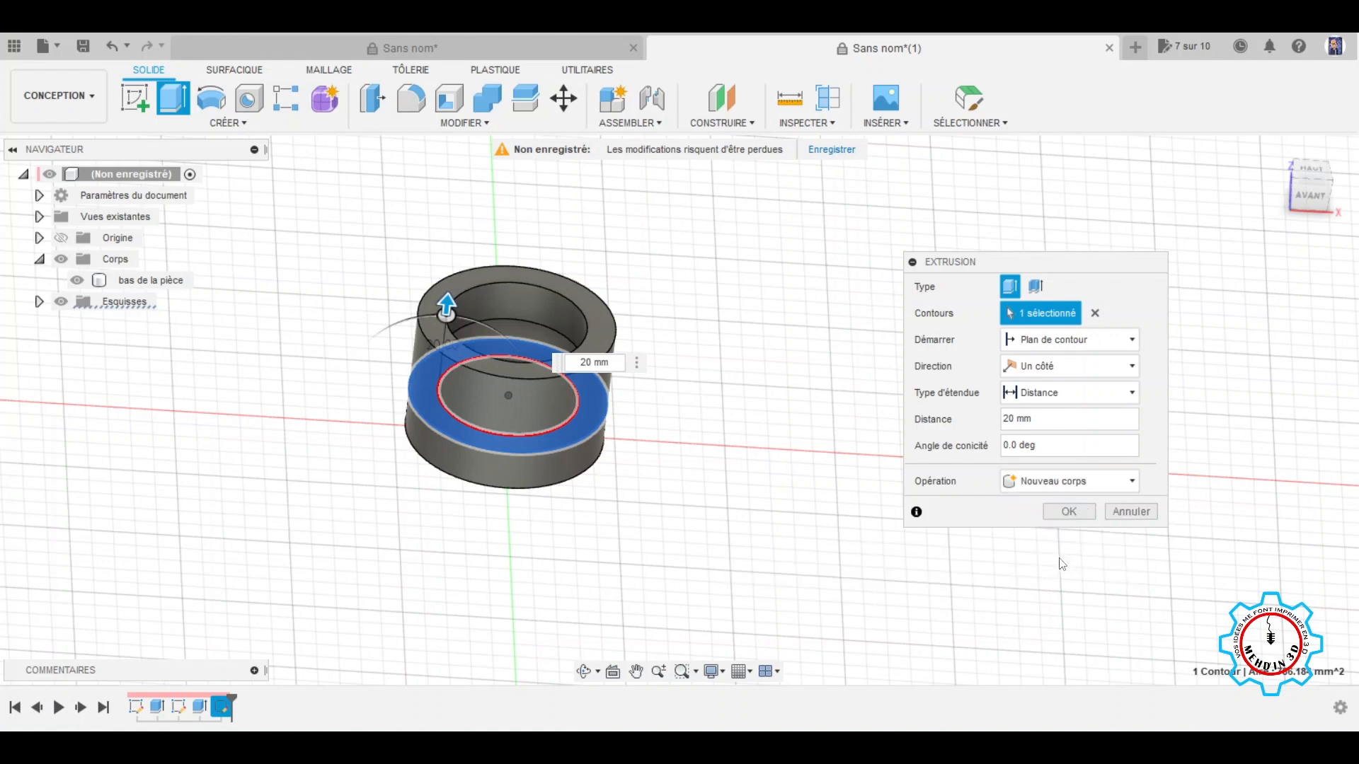
click(1069, 512)
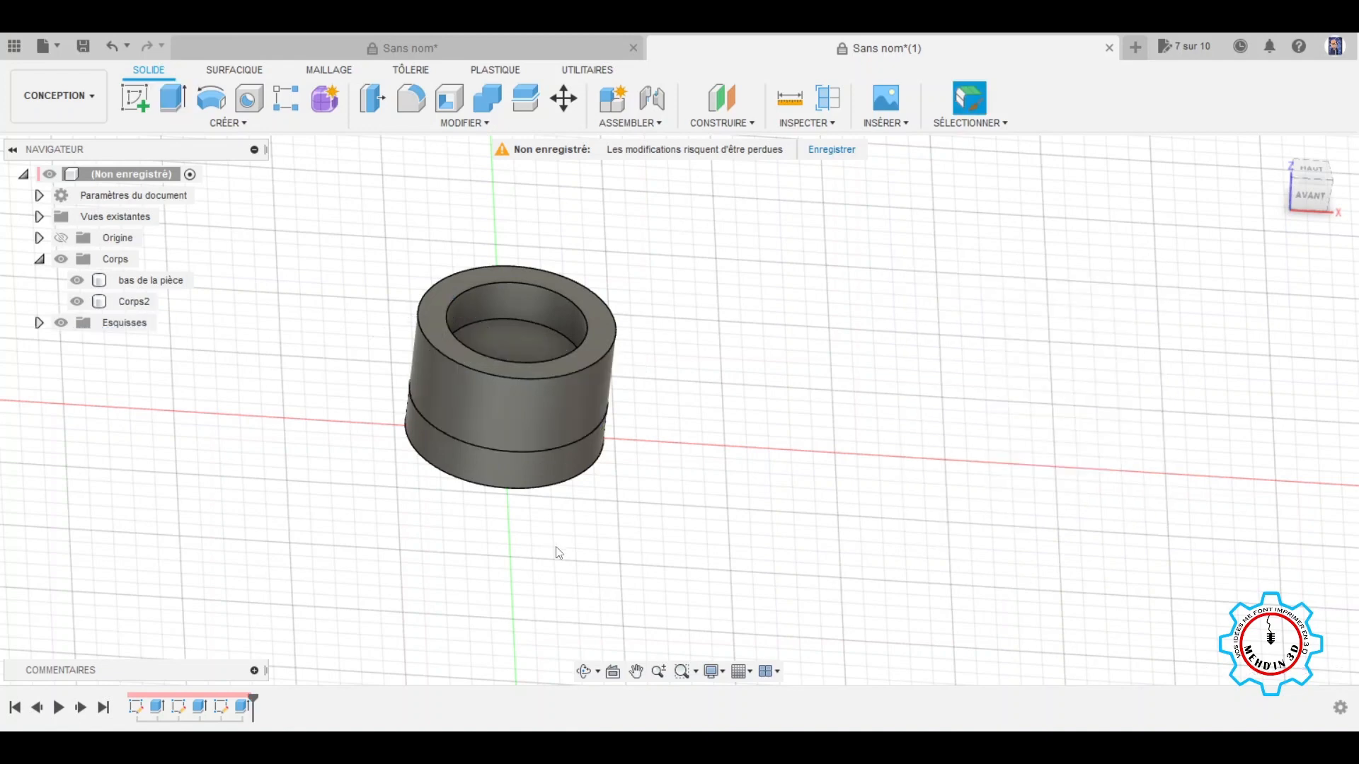
Step: Close the ring's opening by extruding the inner circle on its upper face by -2 mm, joined to the ring
middle_drag(555, 549, 663, 560)
shift+middle_drag(728, 509, 724, 517)
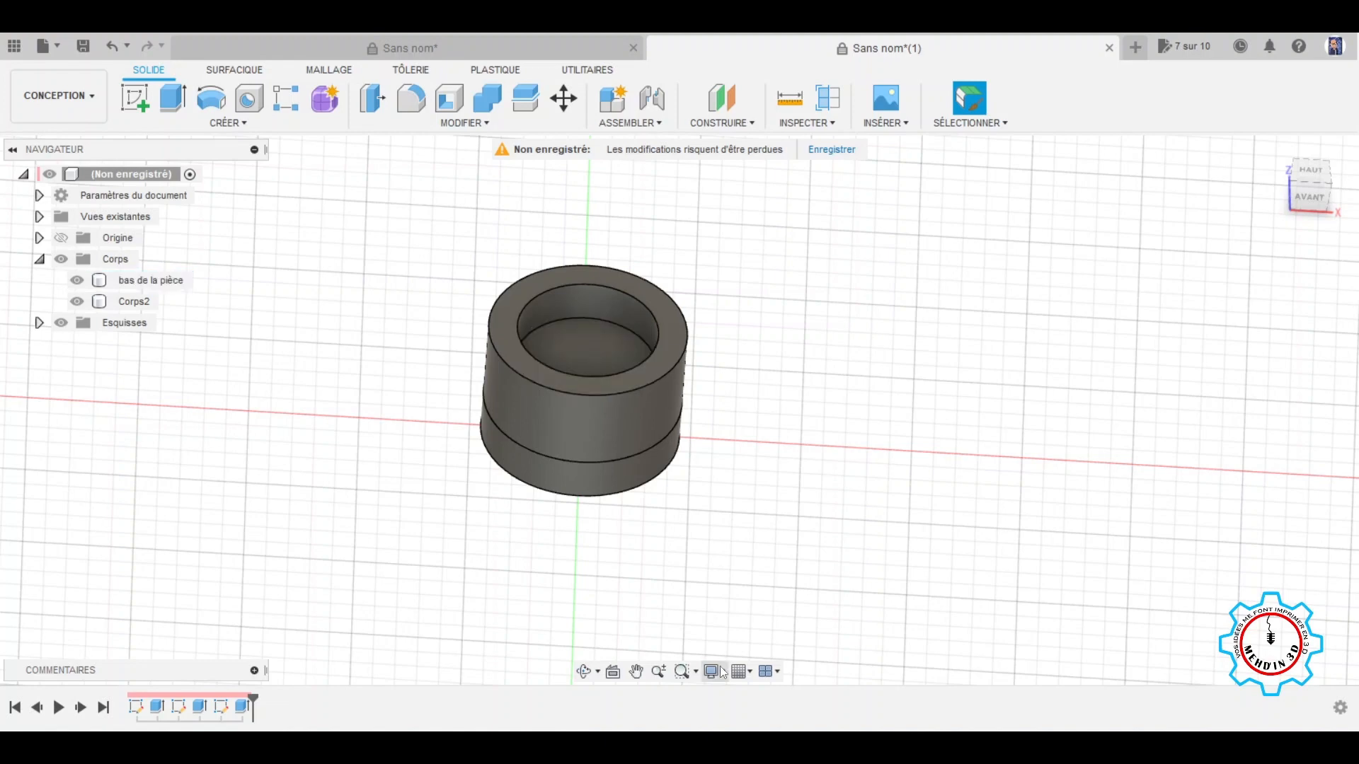
click(136, 104)
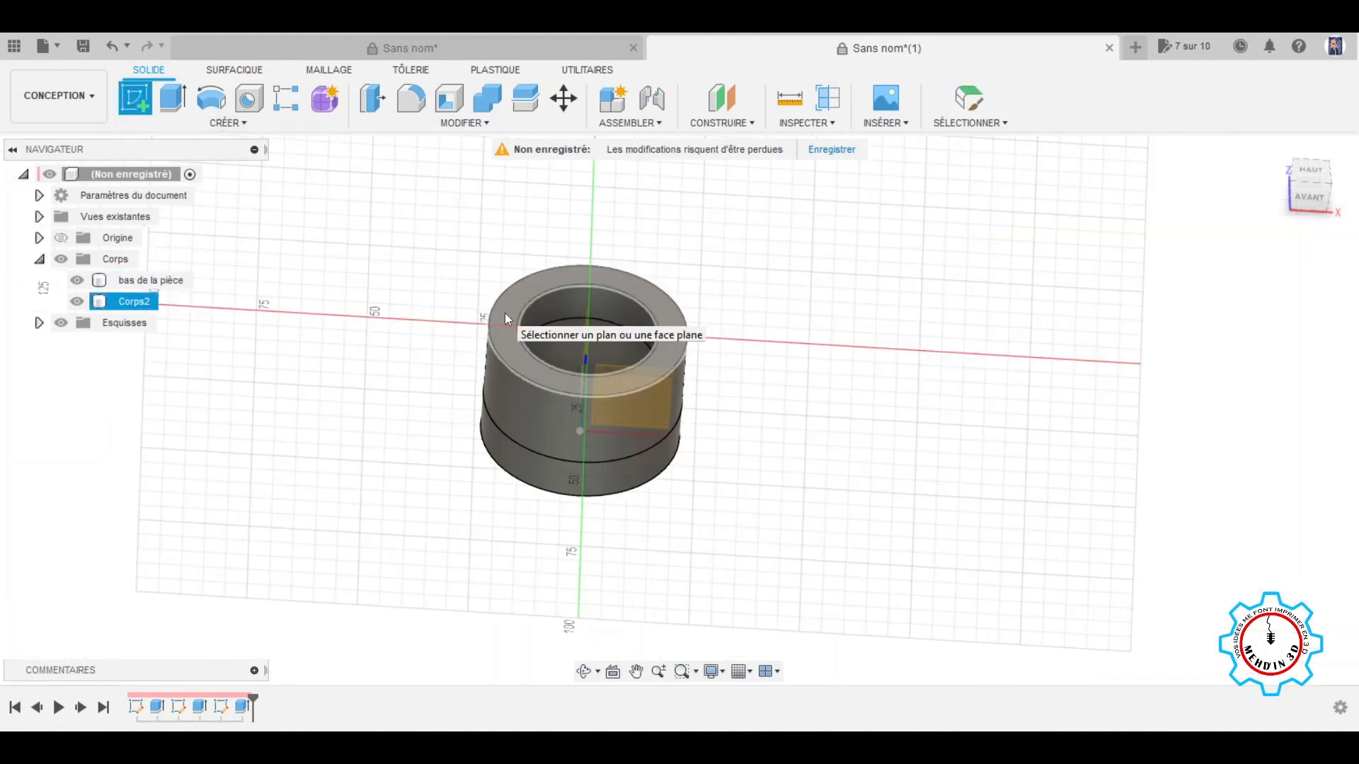
click(504, 313)
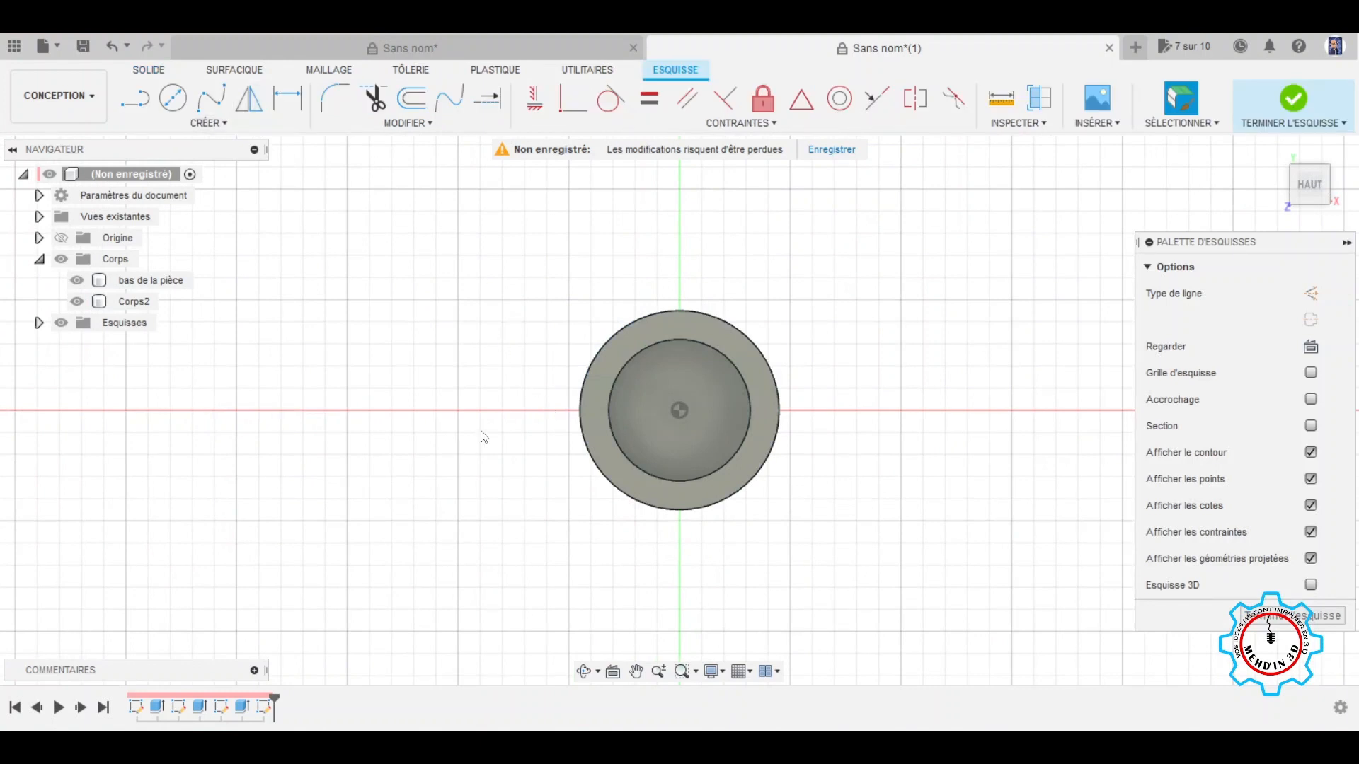
click(664, 427)
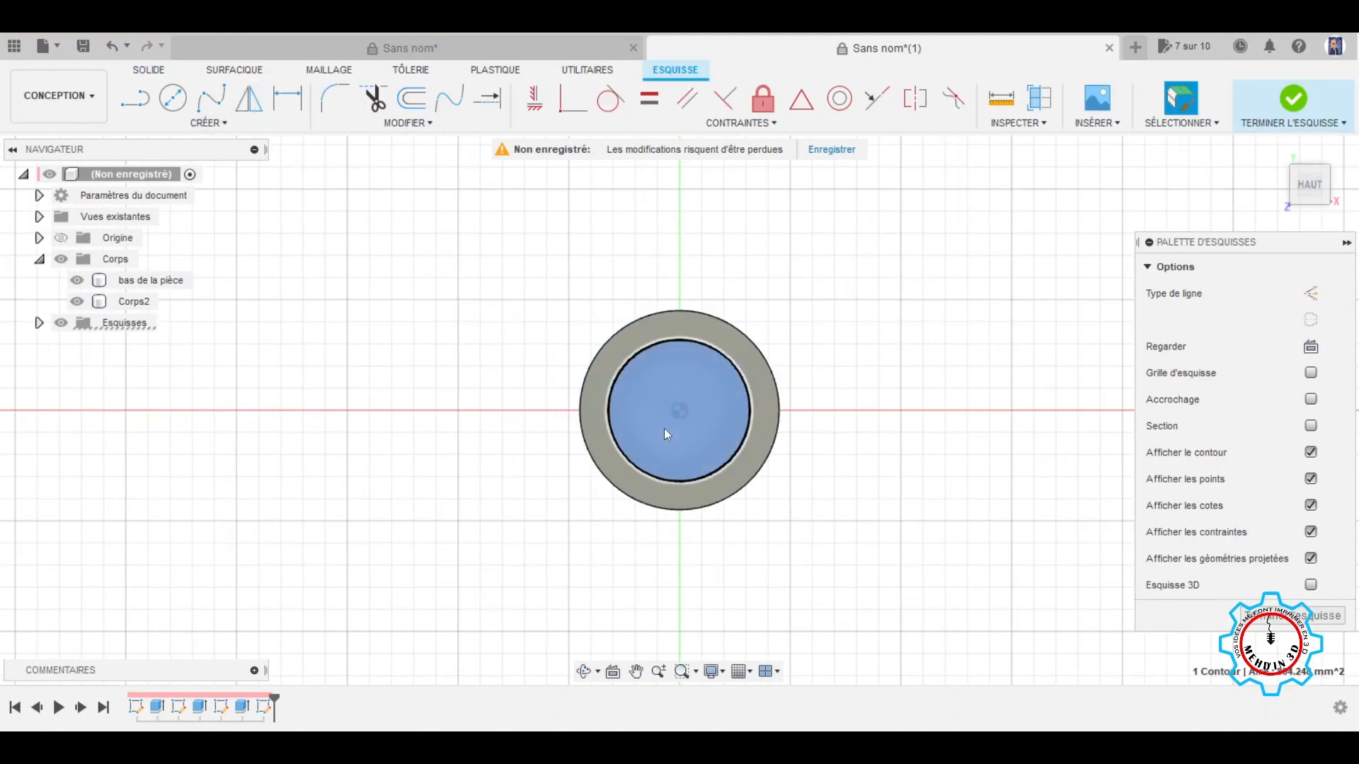
key(e)
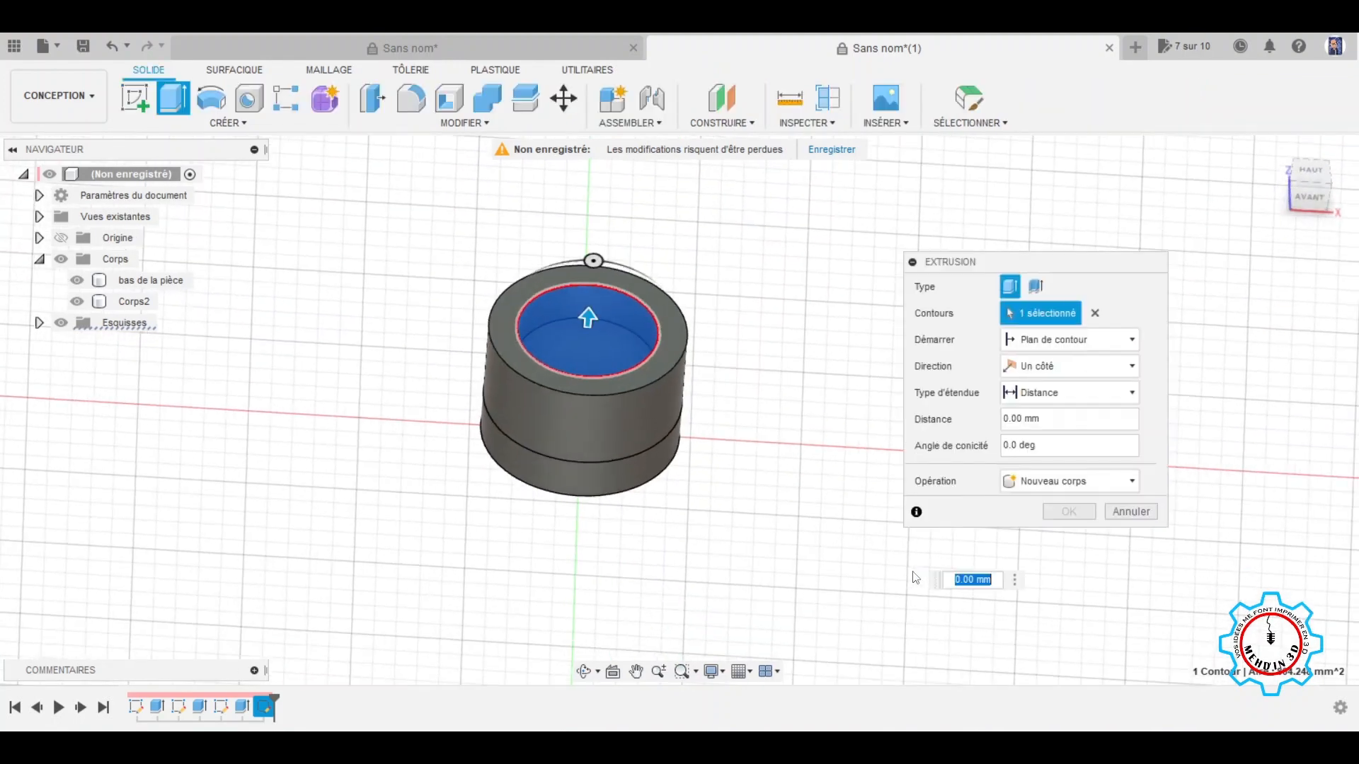
text(-)
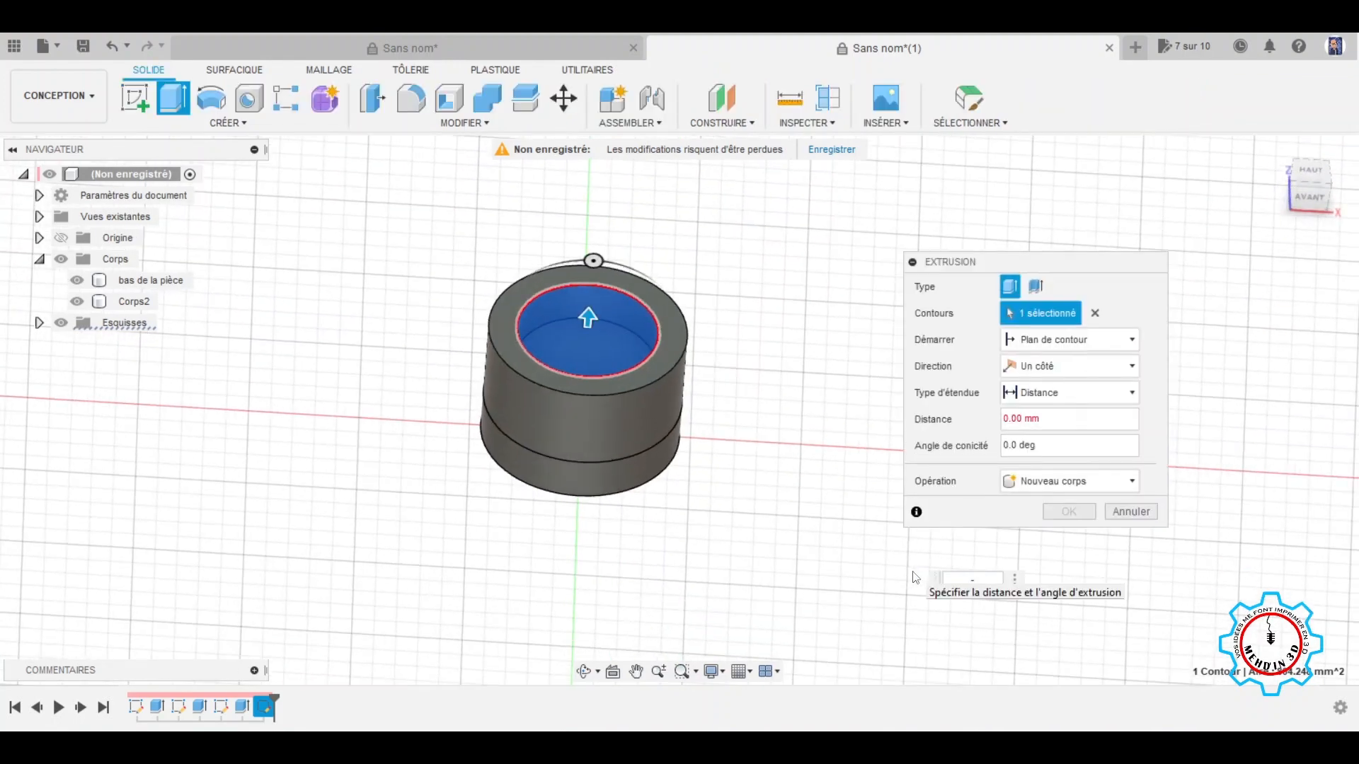
text(2)
key(Return)
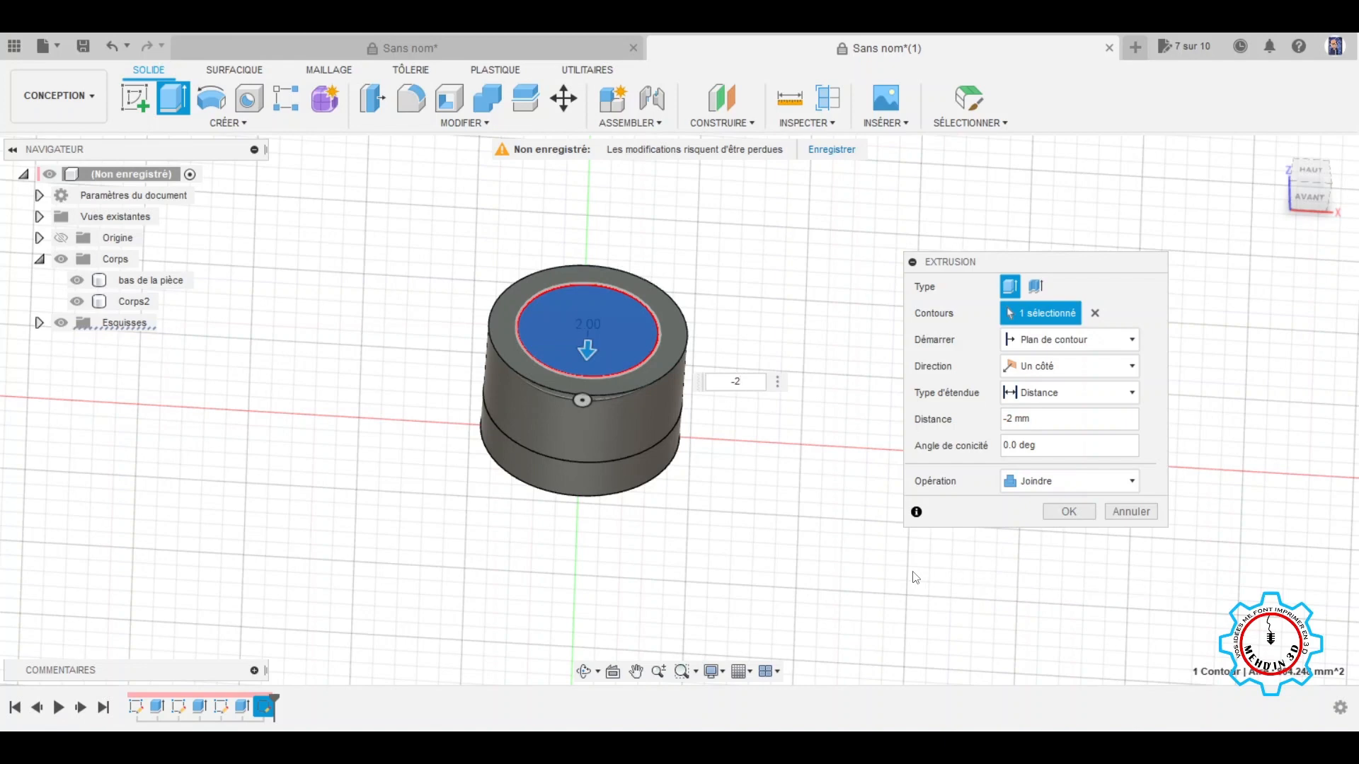
key(Return)
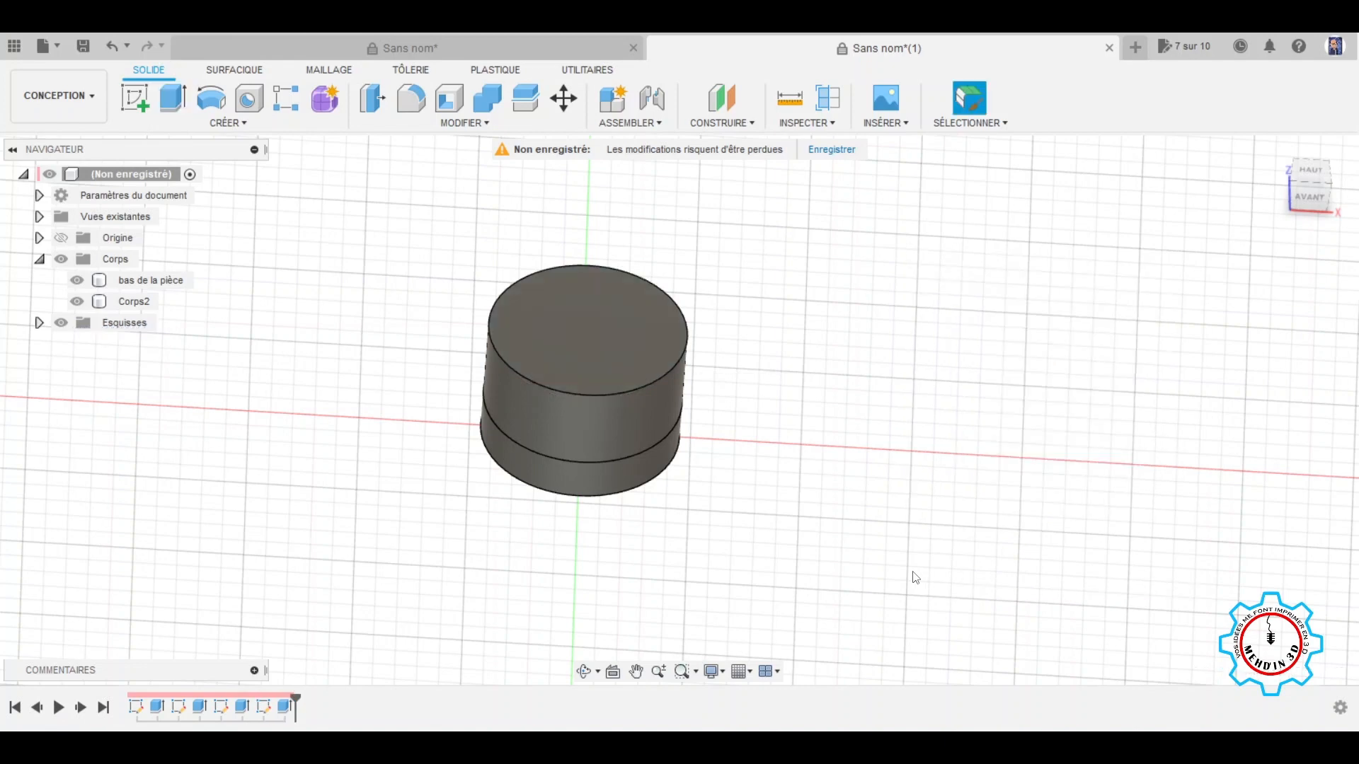
Step: Rename the new upper body as "haut de la pièce"
click(139, 307)
double_click(140, 305)
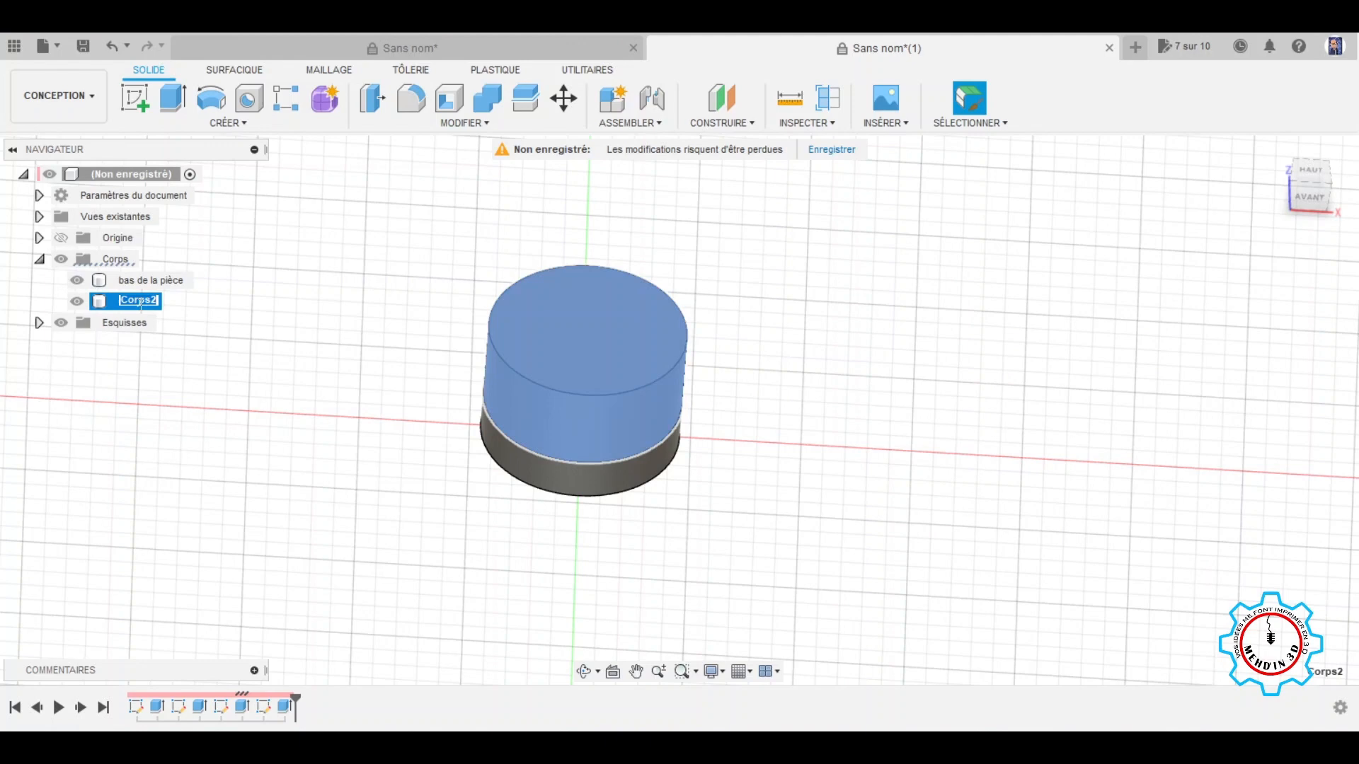
text(haut de la pièce)
key(Return)
click(322, 458)
Step: Hide the body "haut de la pièce" to inspect the stepped lower body, and show it again
shift+middle_drag(303, 476, 219, 364)
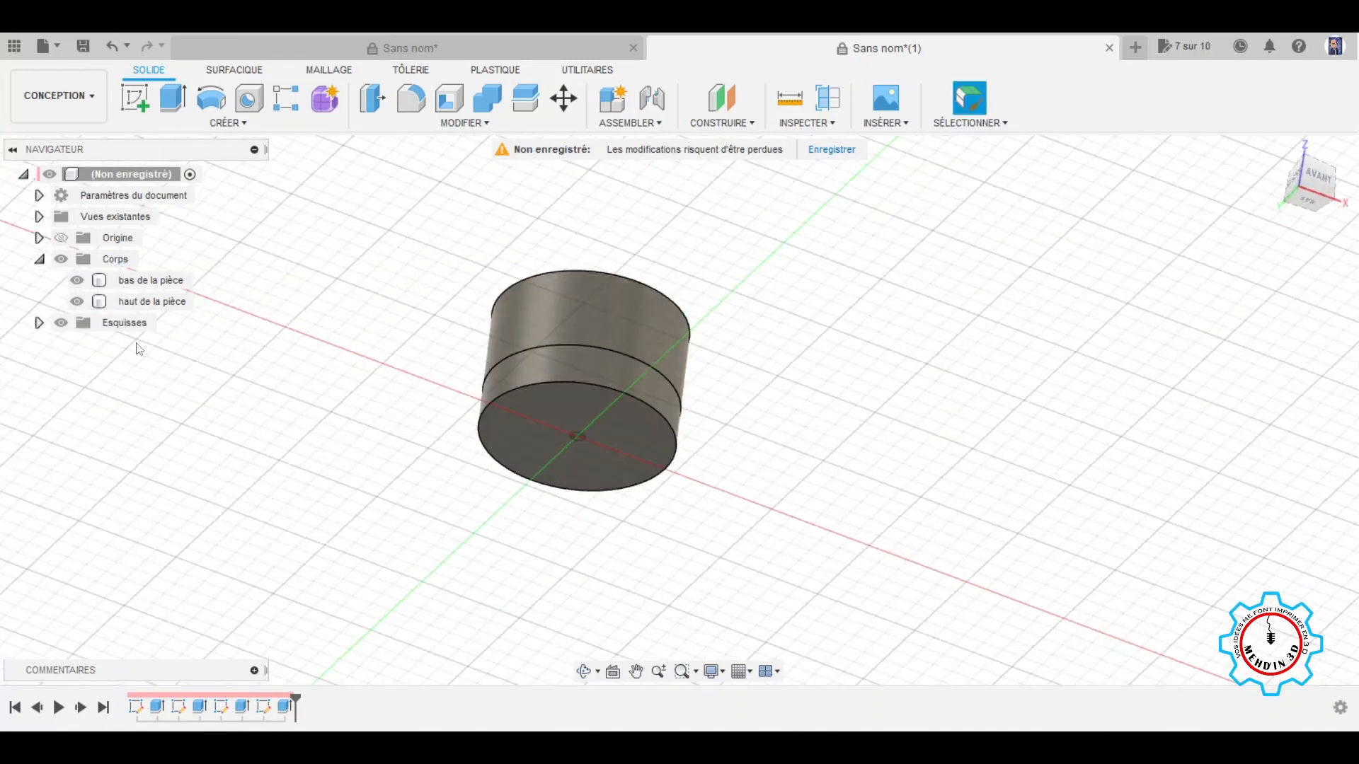
click(76, 301)
key(ctrl+z)
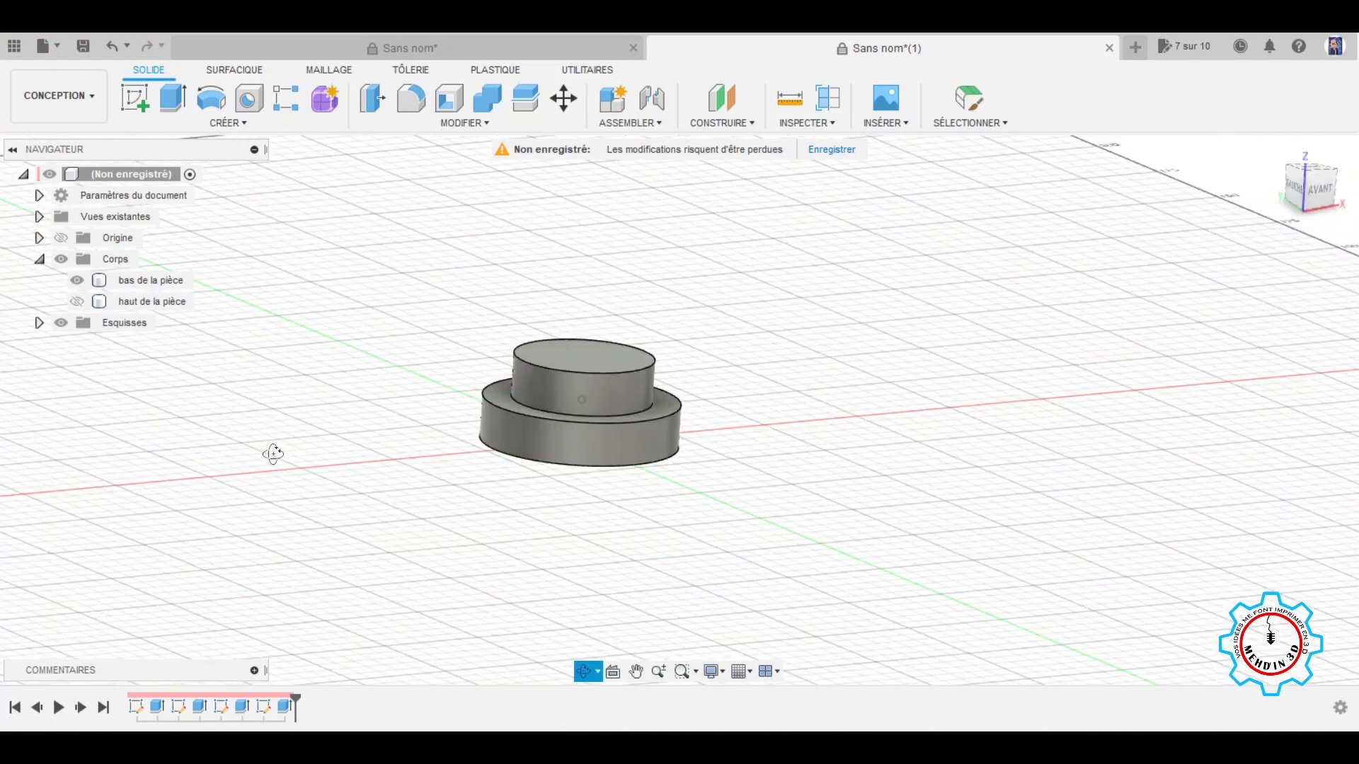
click(76, 302)
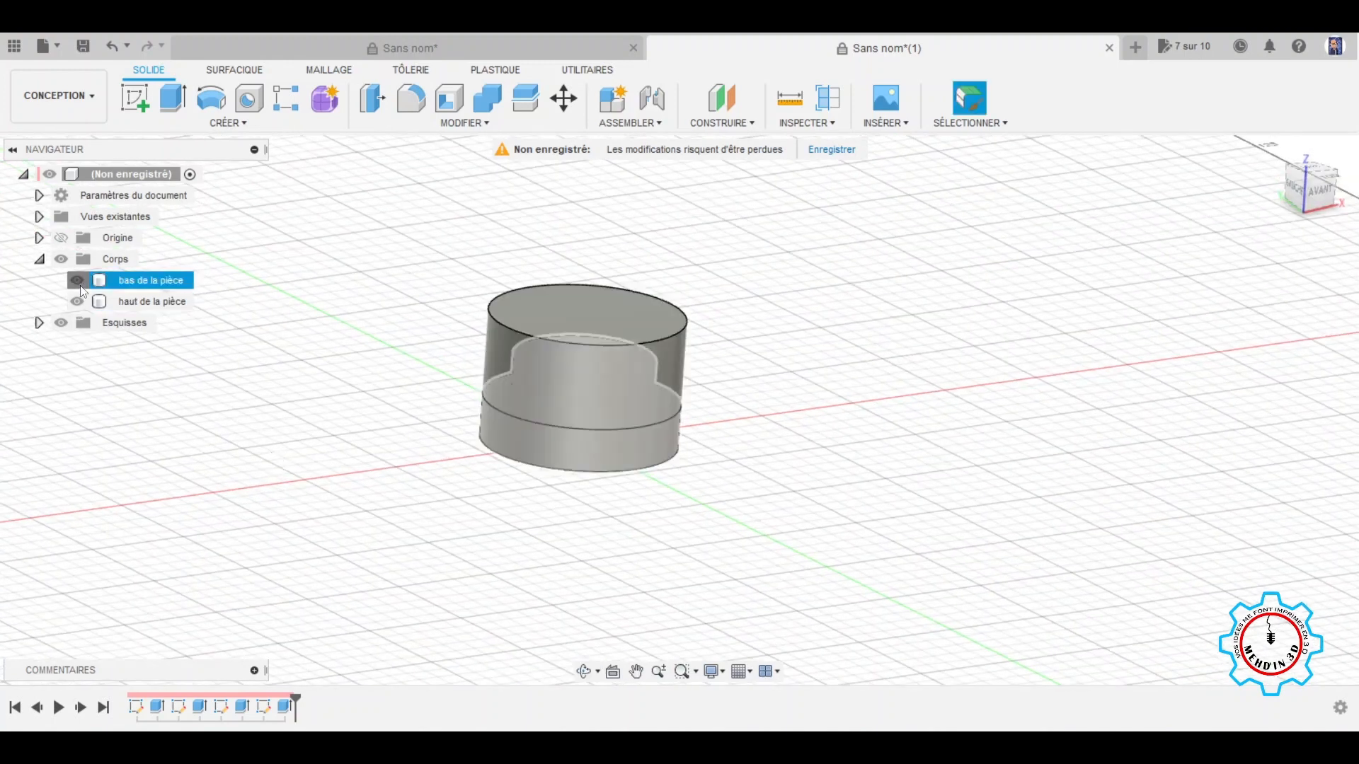
Step: Hide the body "bas de la pièce" to expose the cavity in the underside of the upper body
click(76, 280)
shift+middle_drag(263, 448, 263, 352)
drag(263, 352, 256, 471)
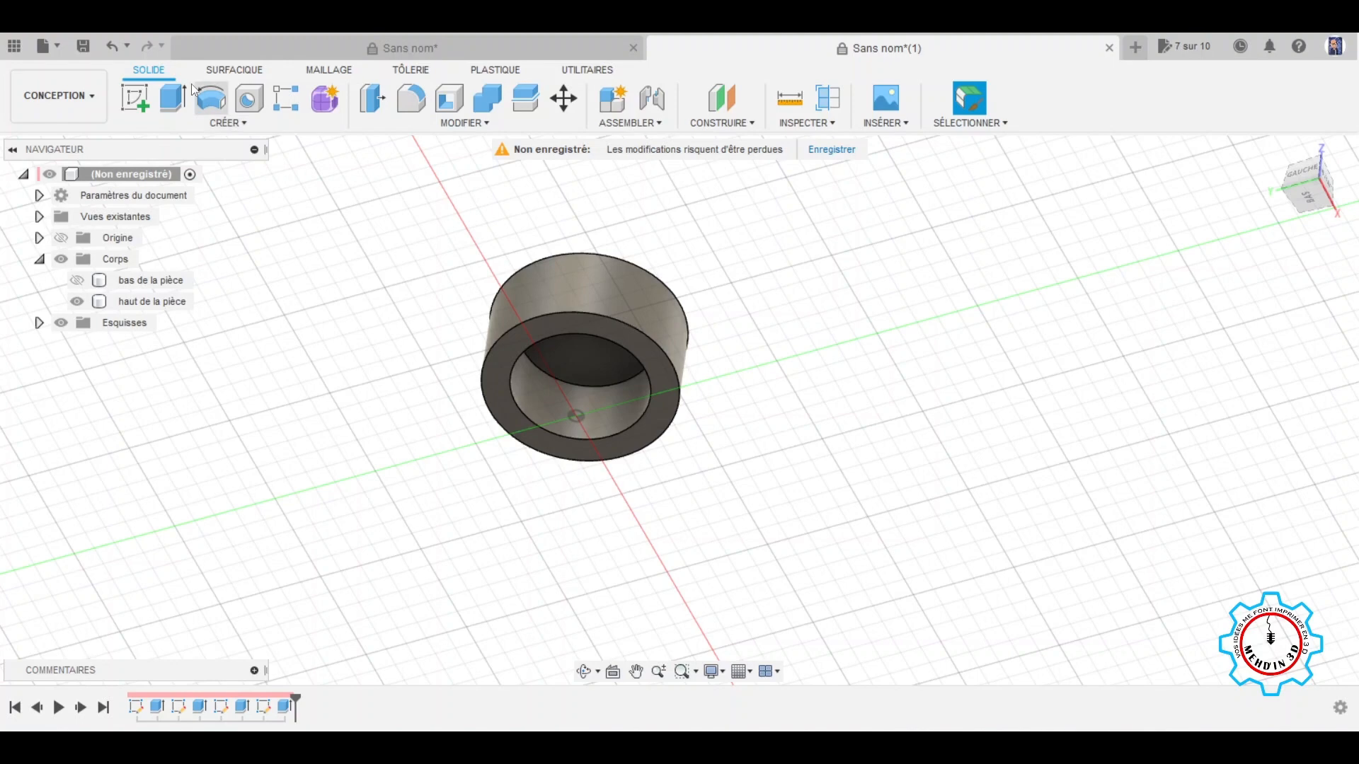
Step: Start a thread on the inner cylindrical face of "haut de la pièce", with the ISO metric M32x2 designation
click(188, 124)
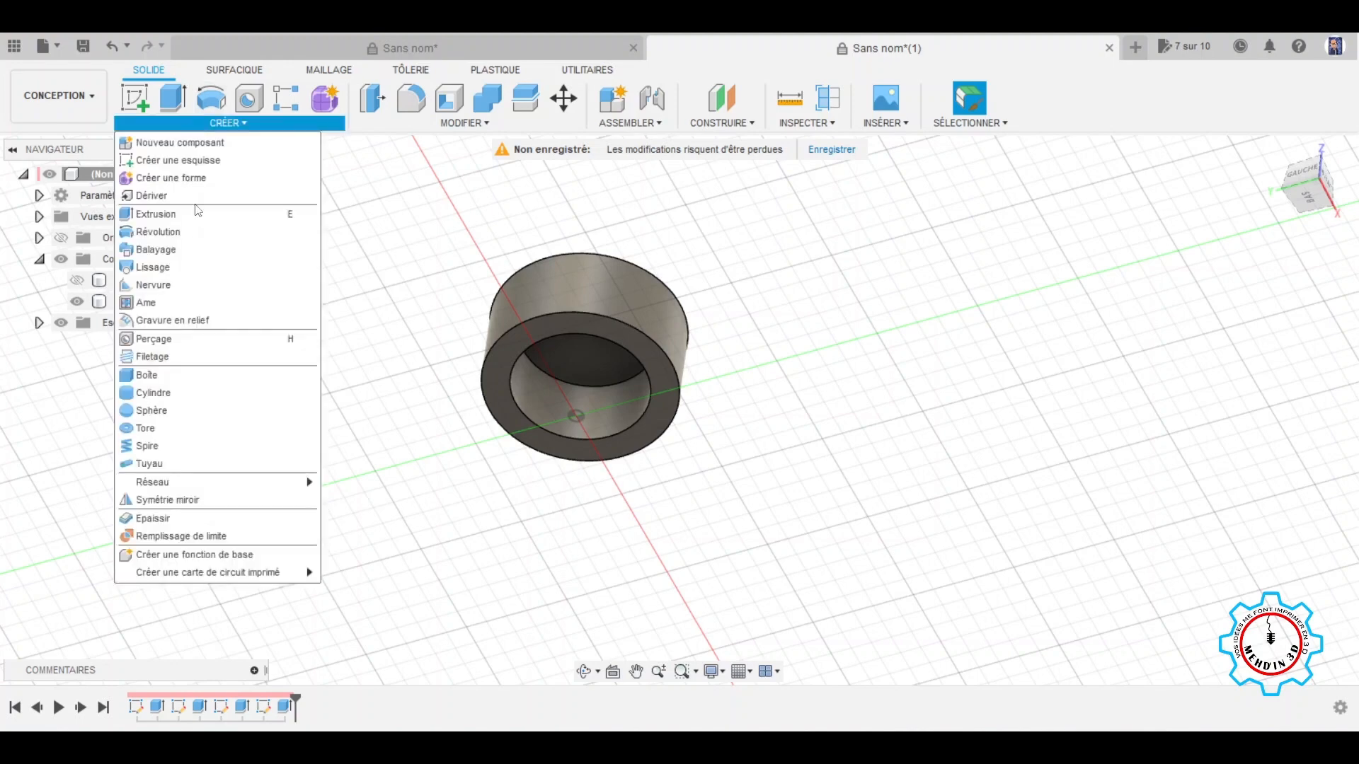
click(168, 358)
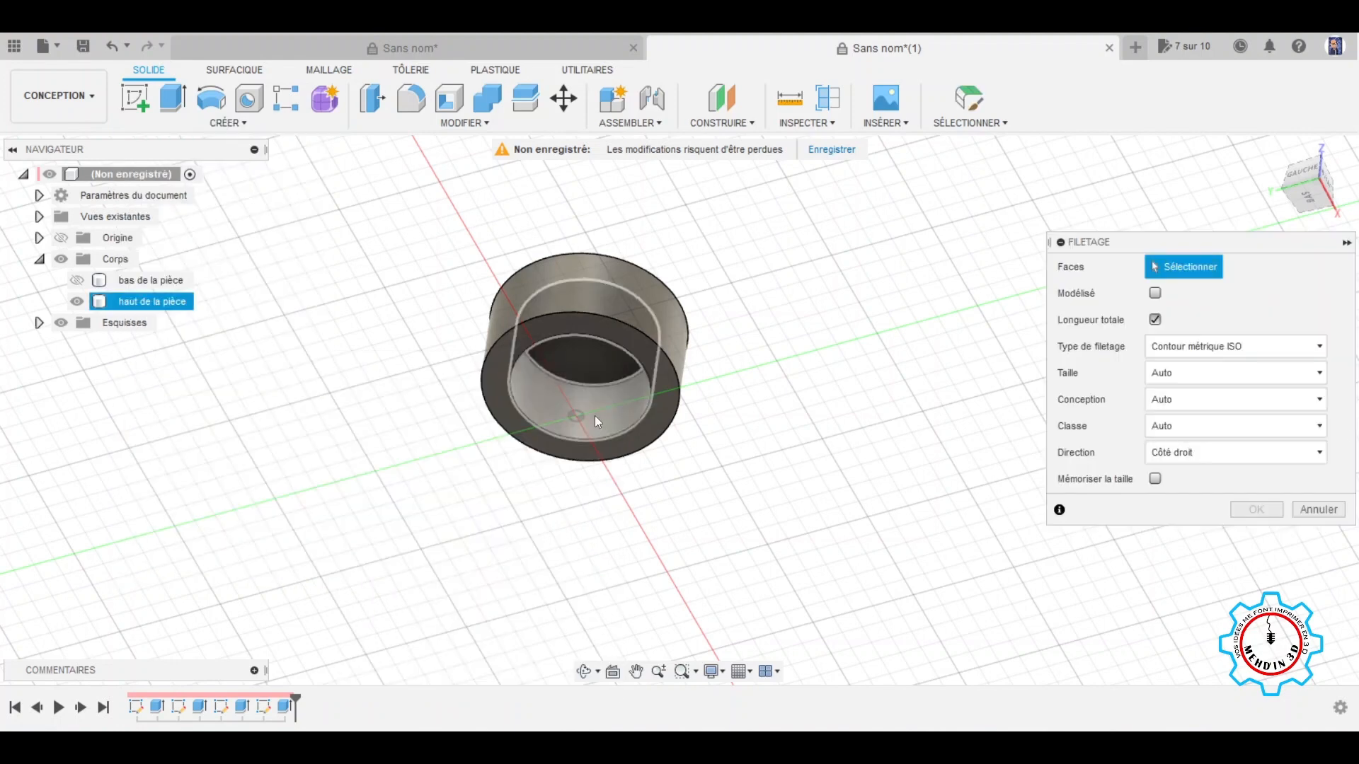
click(542, 408)
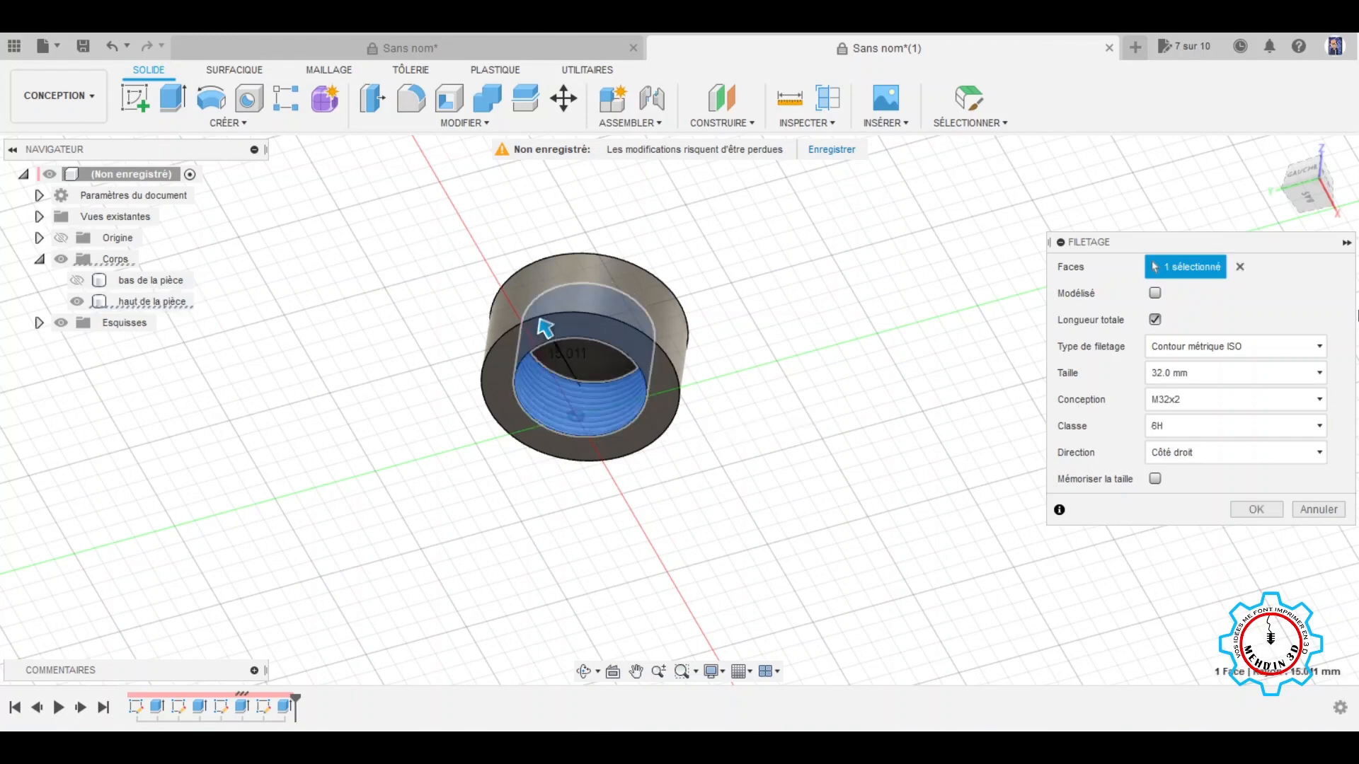
drag(1285, 249, 1073, 208)
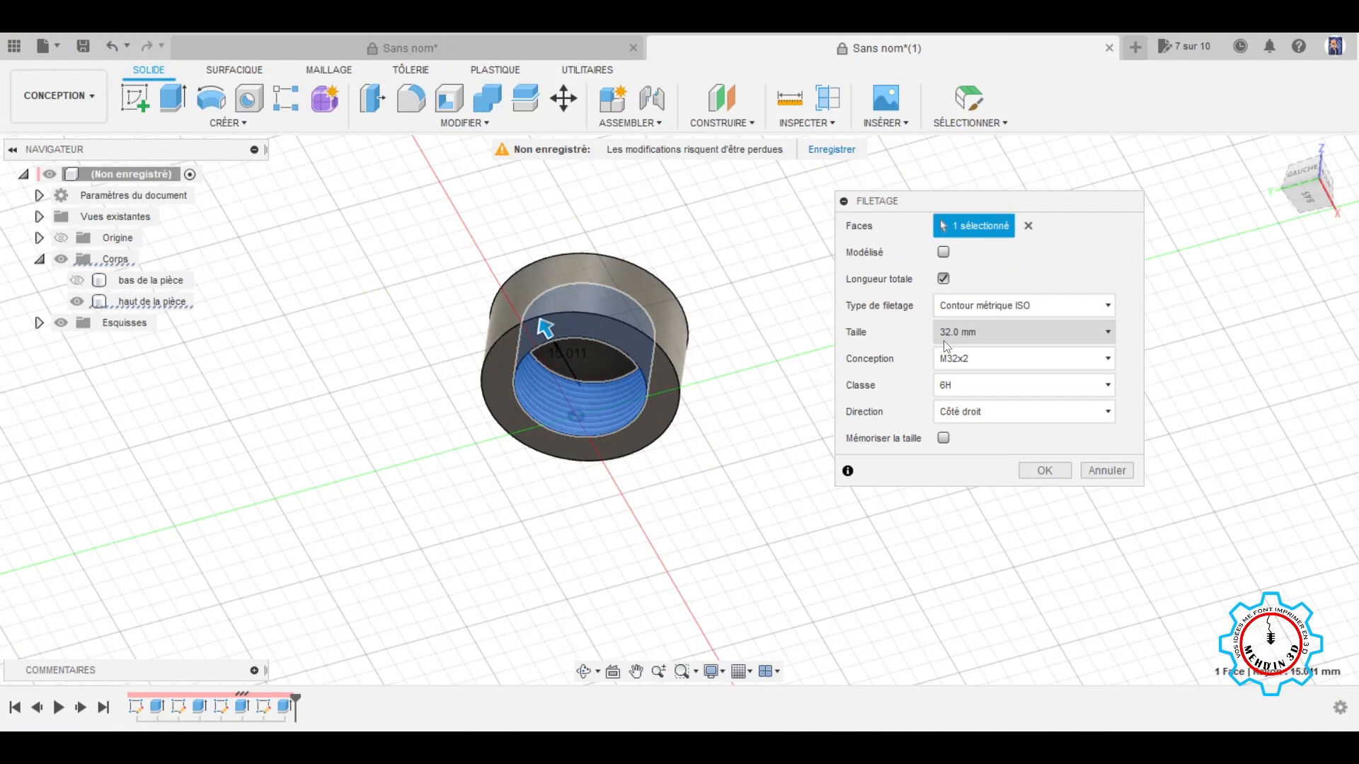
click(979, 365)
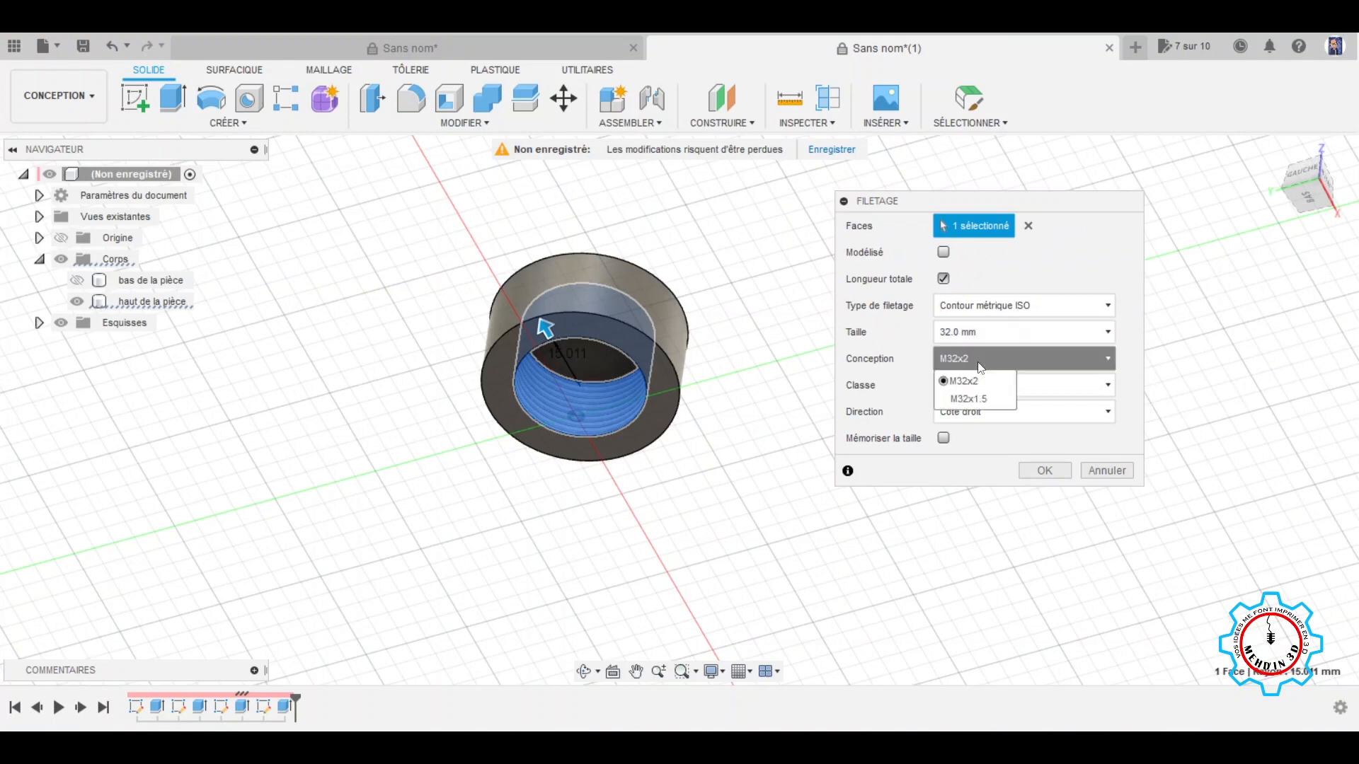
click(992, 364)
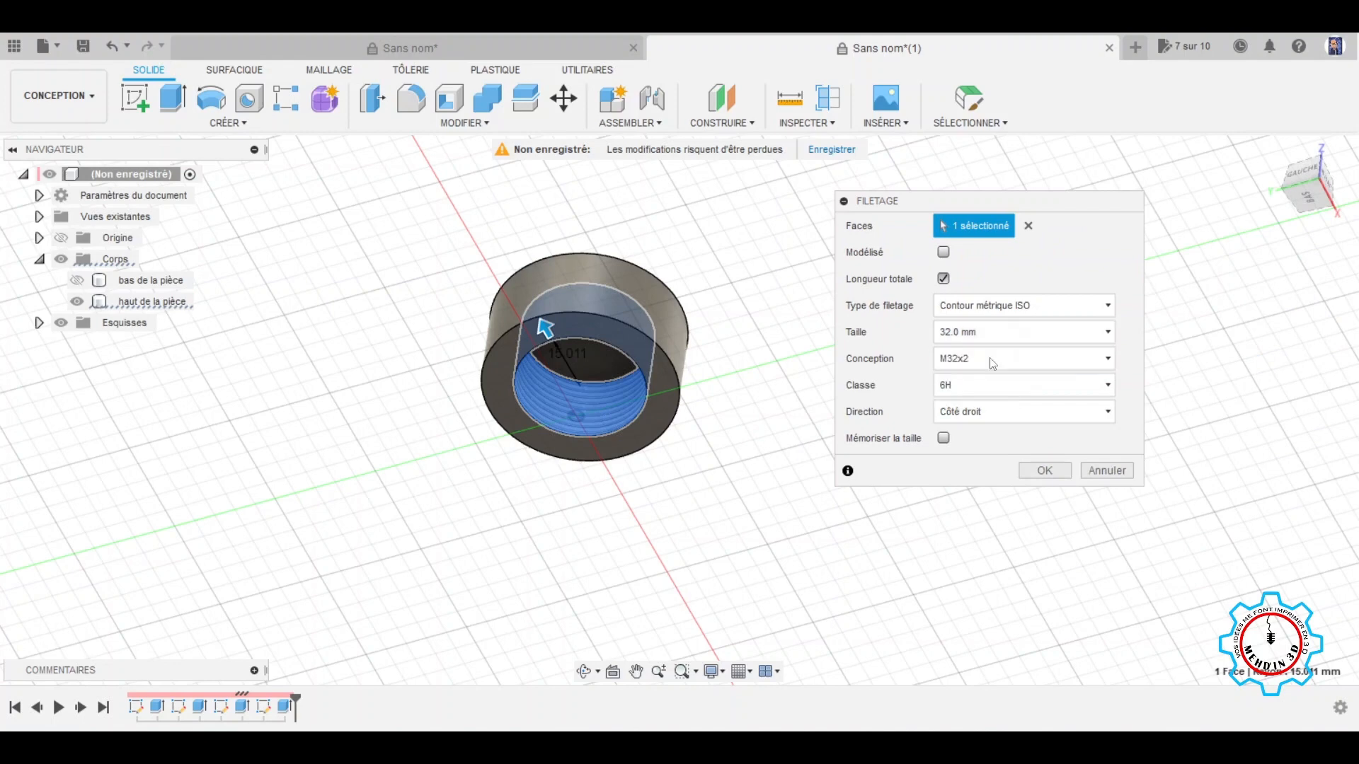
scroll(621, 470, down, 1)
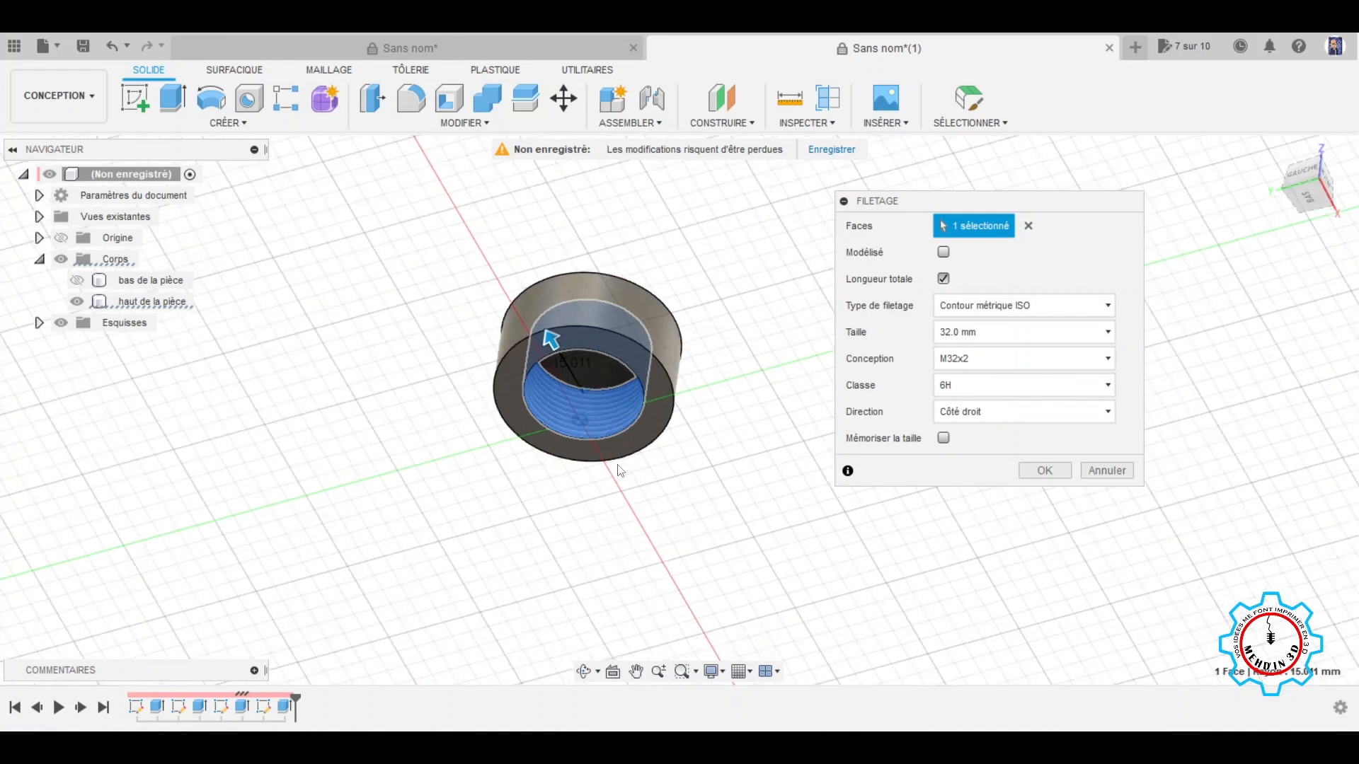
Step: Make the internal thread modelled rather than cosmetic and limit its length to 12 mm instead of the full length
scroll(621, 471, up, 5)
shift+middle_drag(726, 499, 859, 251)
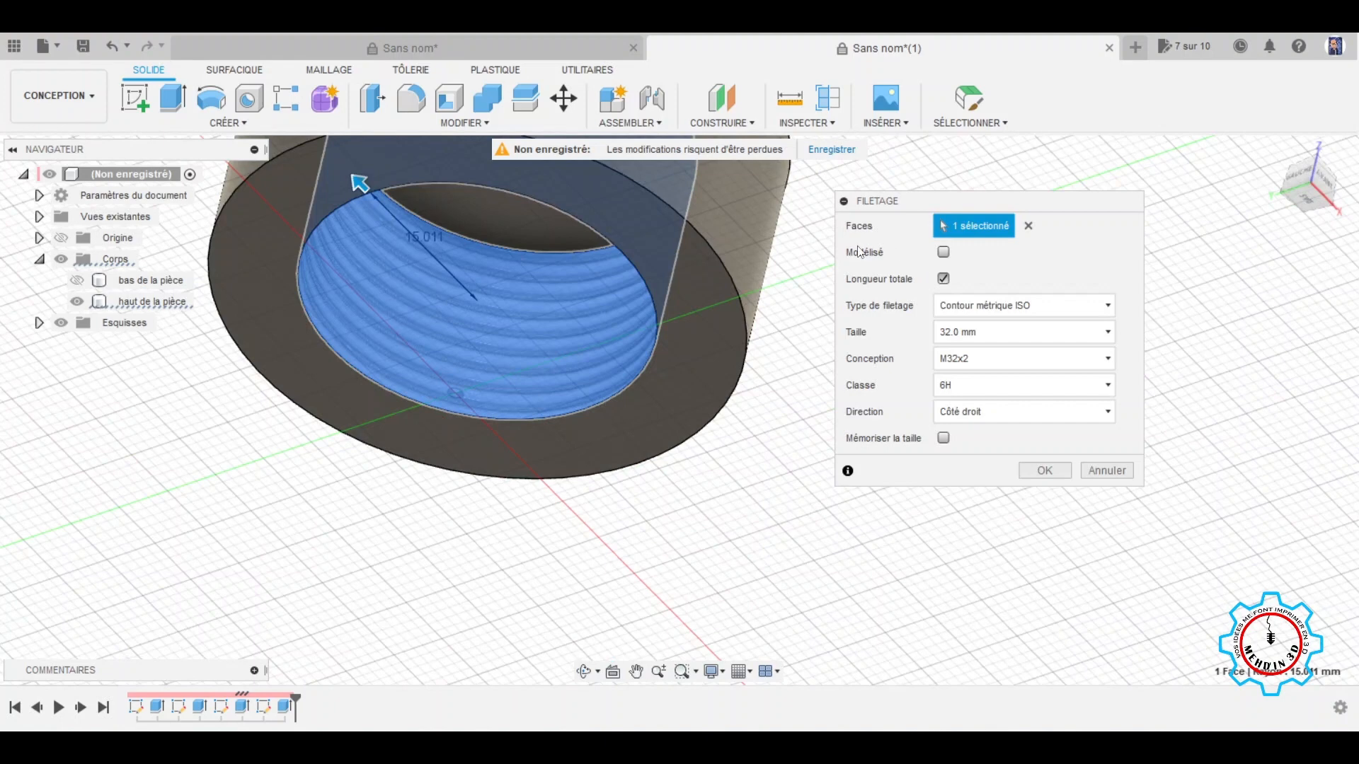
click(945, 252)
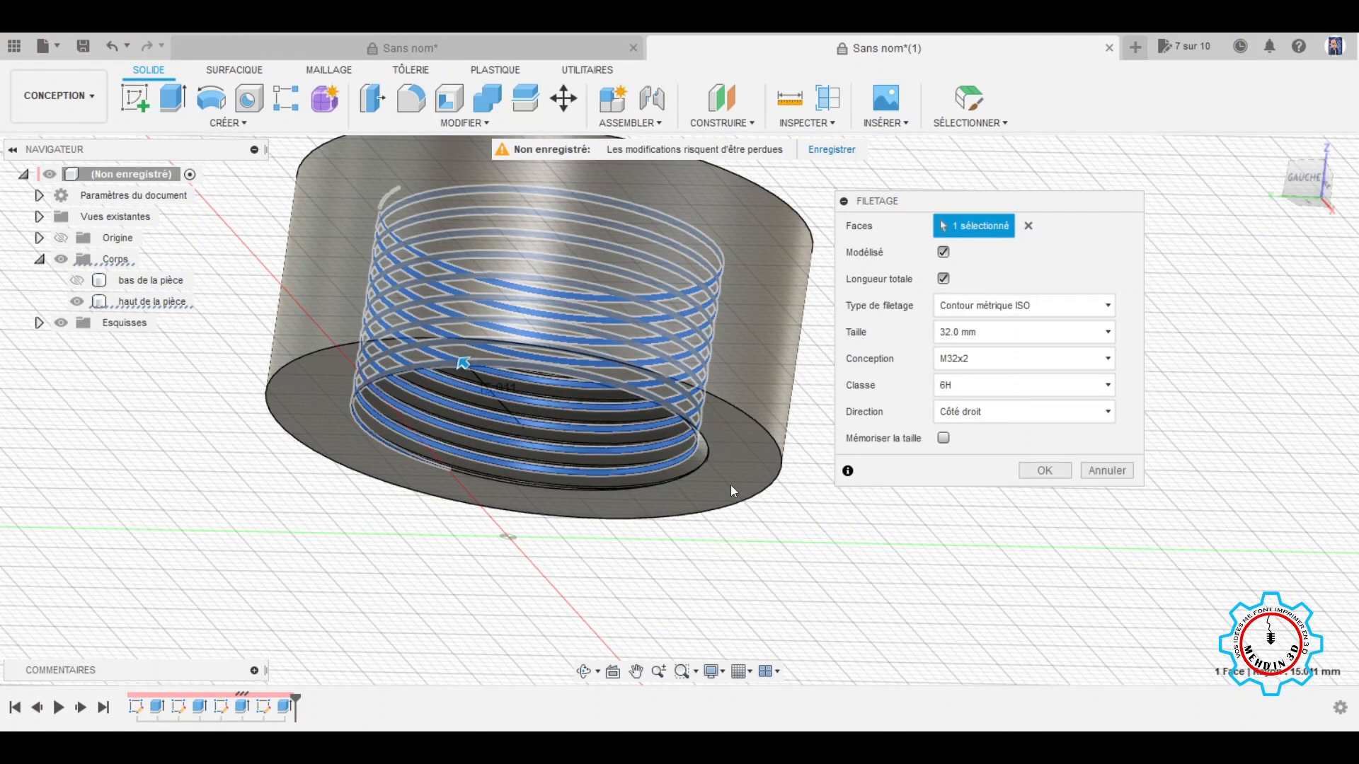
click(945, 278)
drag(482, 242, 487, 236)
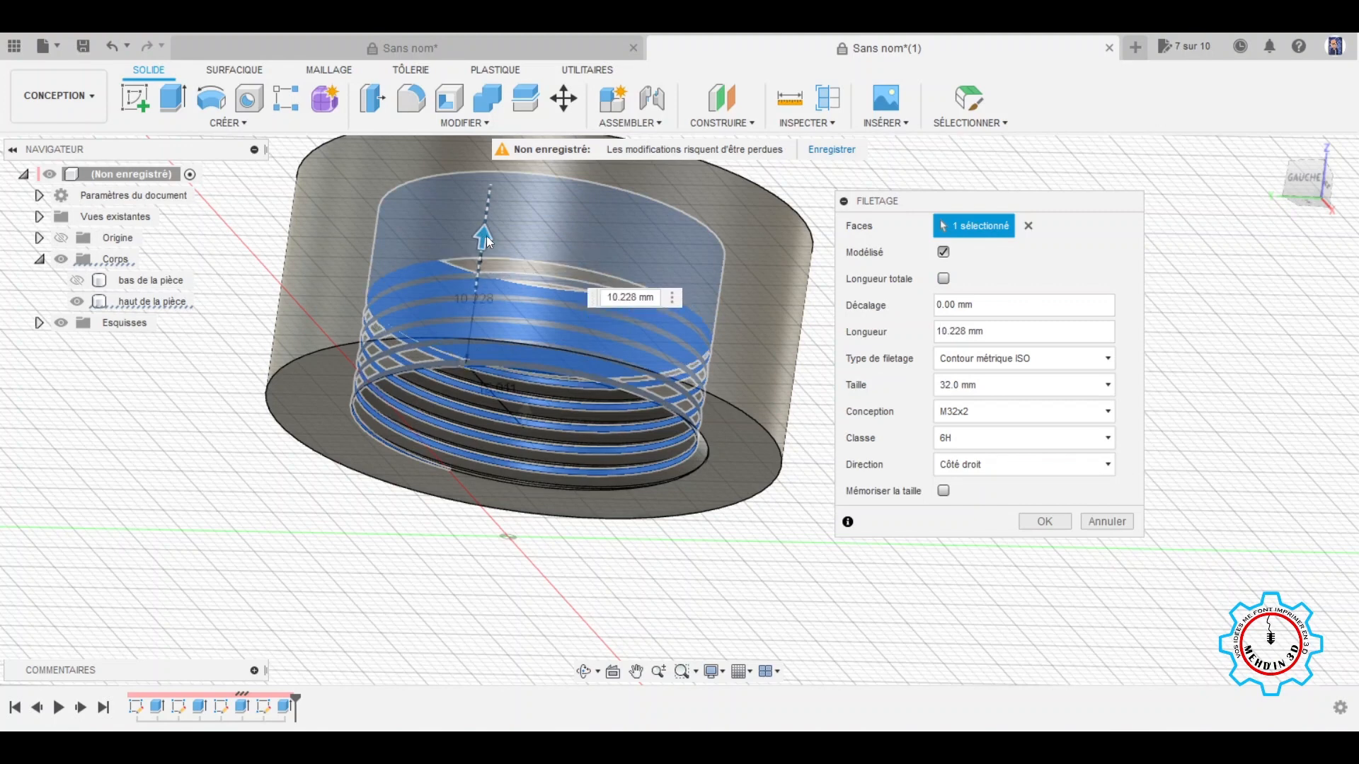
text(12)
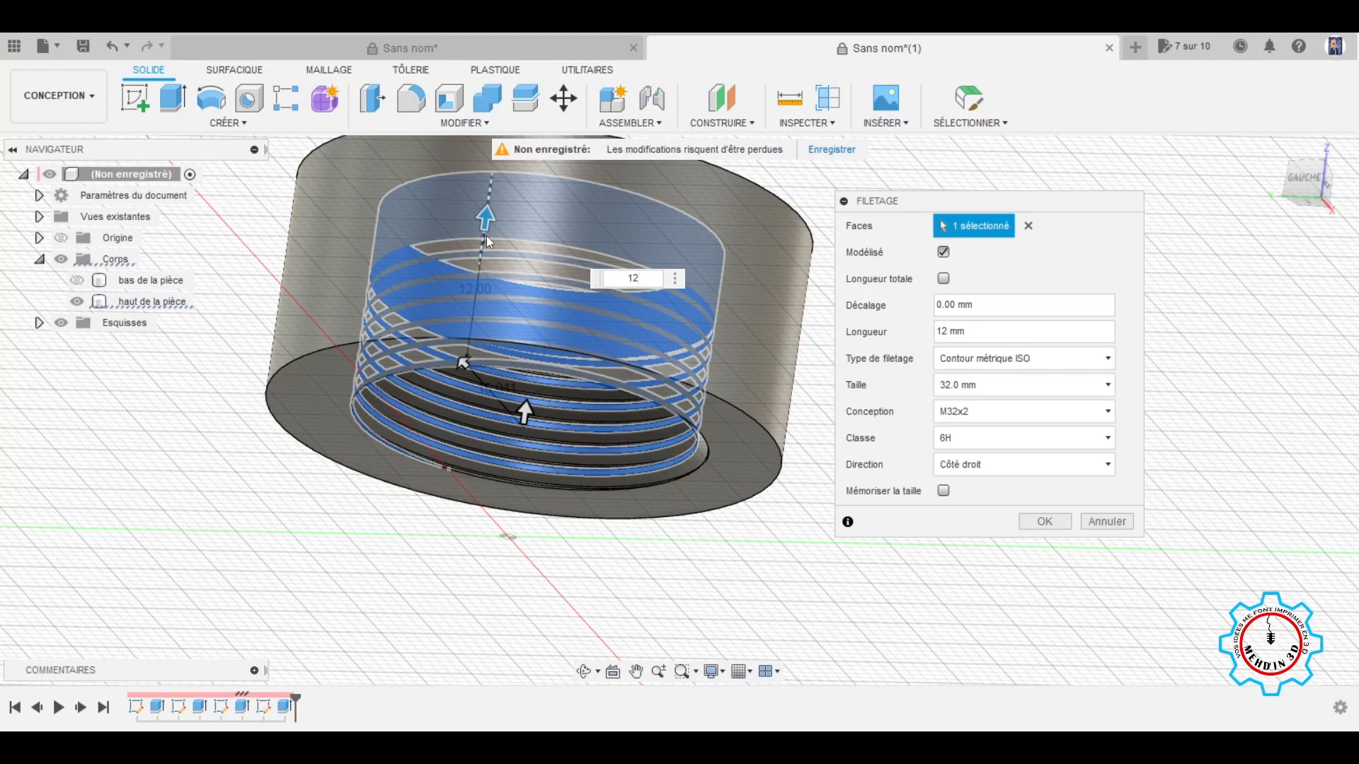
click(1045, 522)
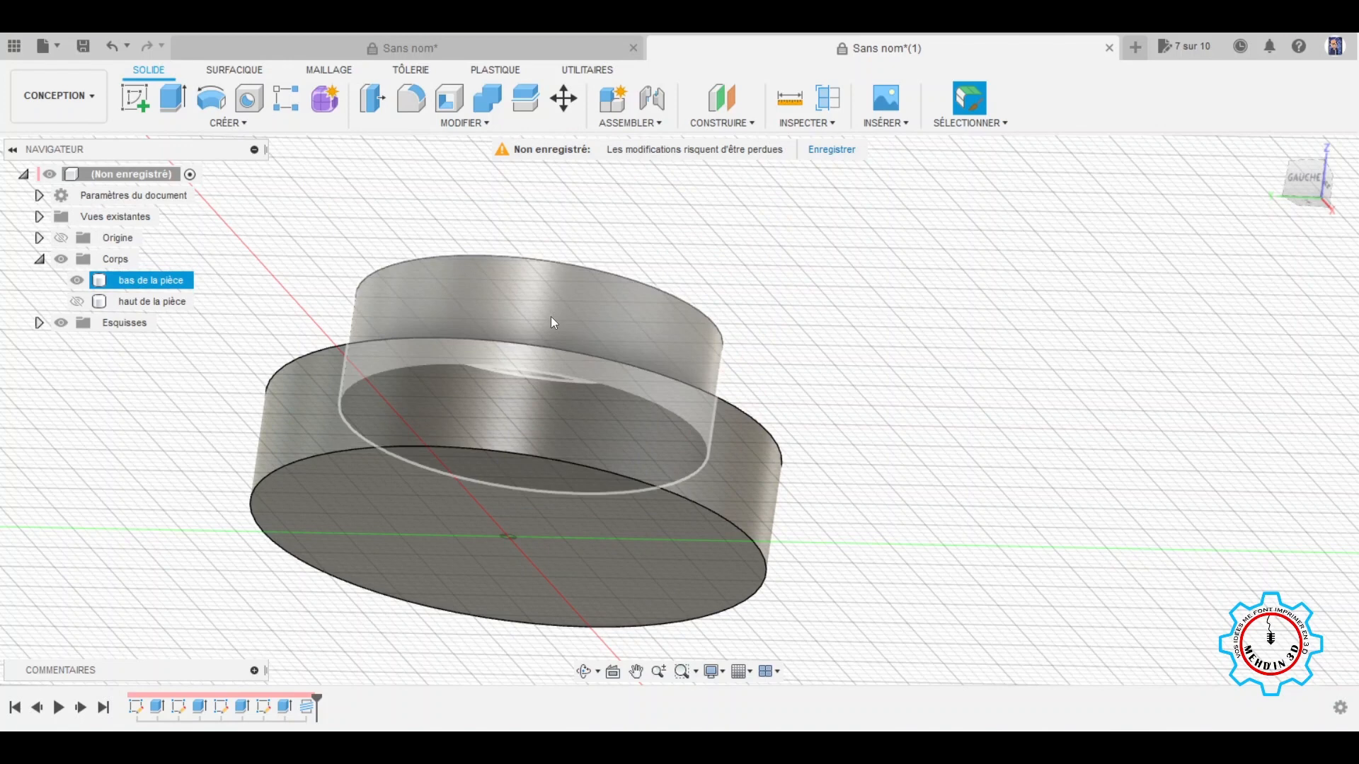
Step: Add a modelled, full-length M32x2 thread to the narrower cylinder of "bas de la pièce"
click(554, 323)
click(228, 123)
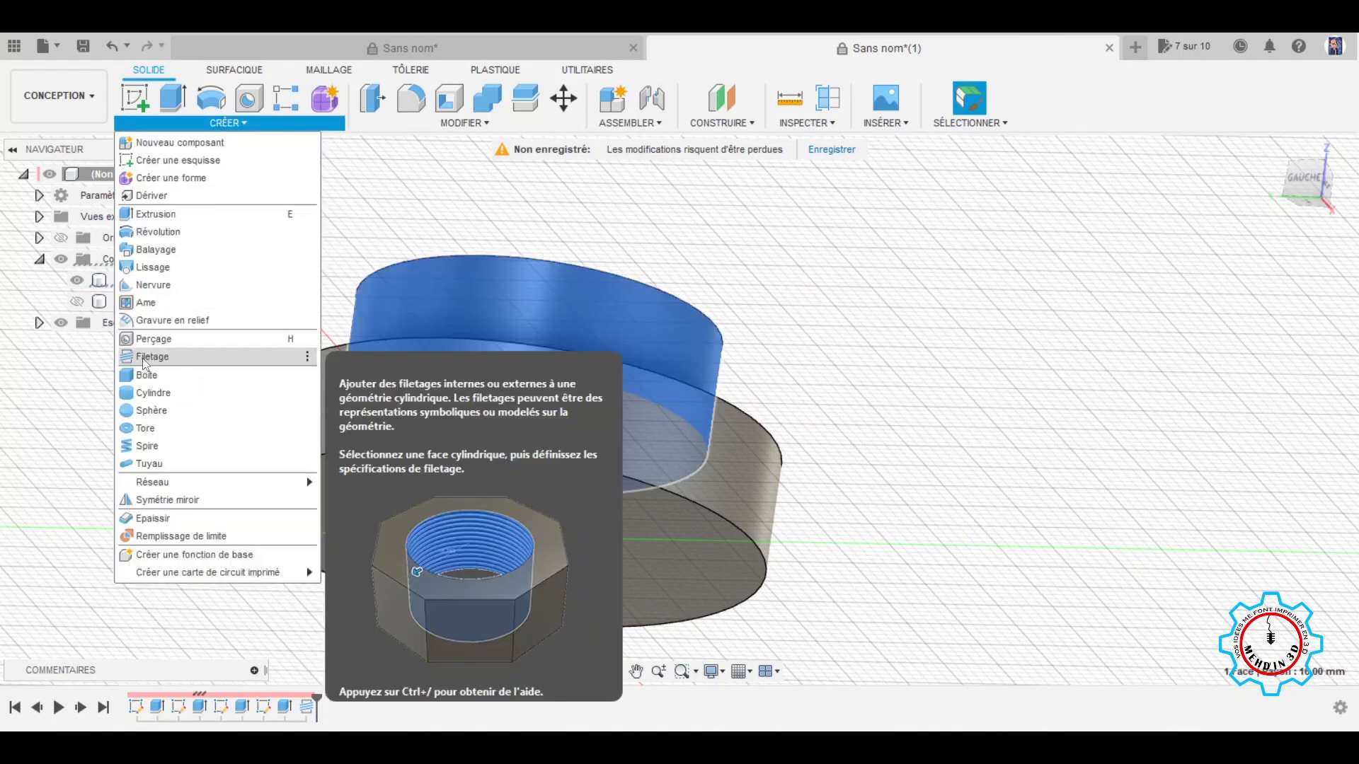
click(152, 356)
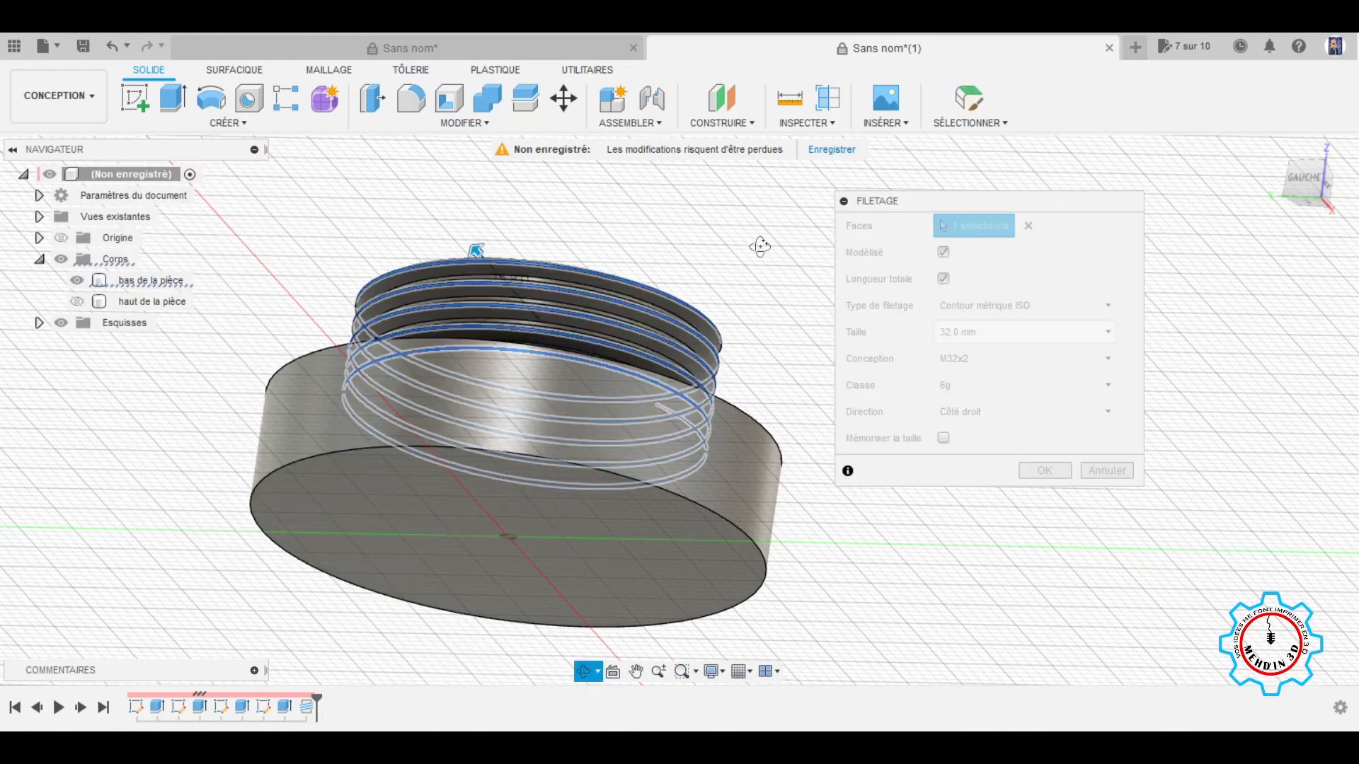
shift+middle_drag(761, 247, 762, 287)
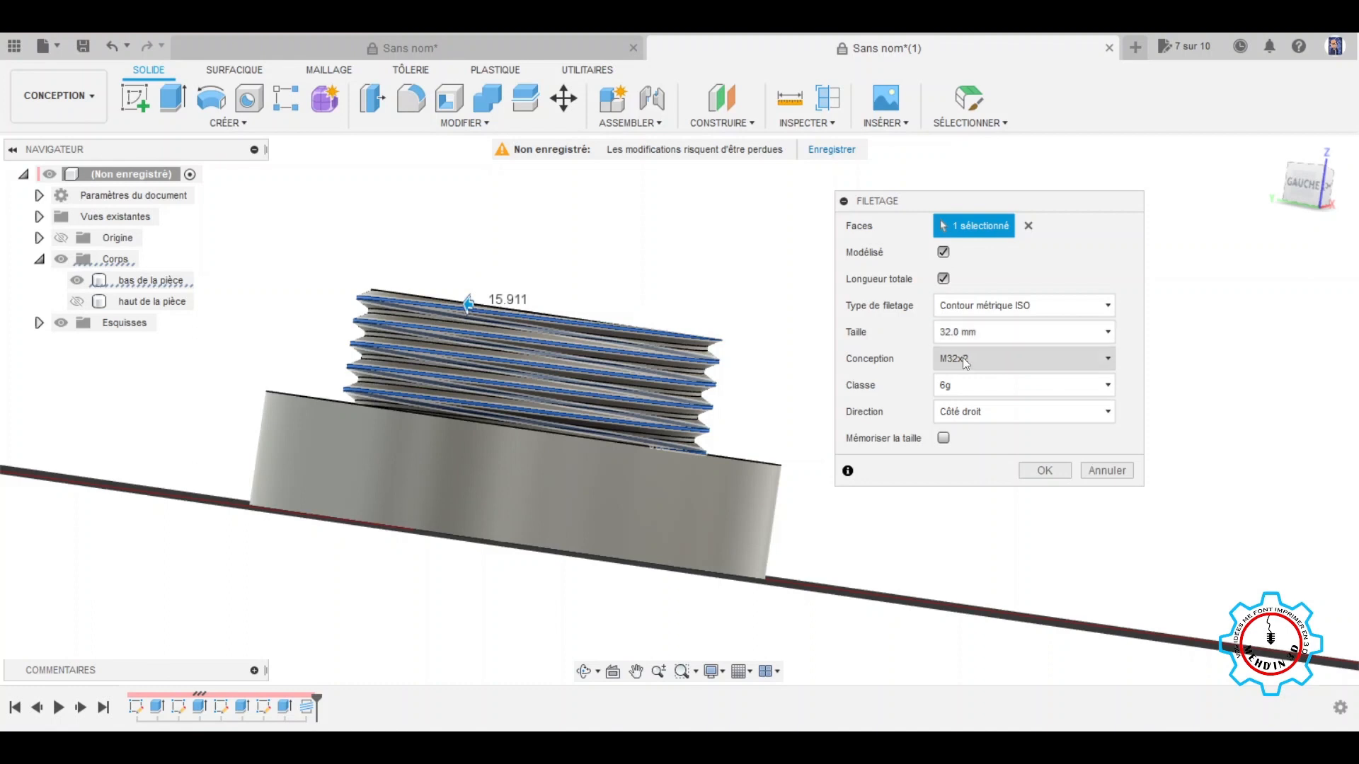
key(Return)
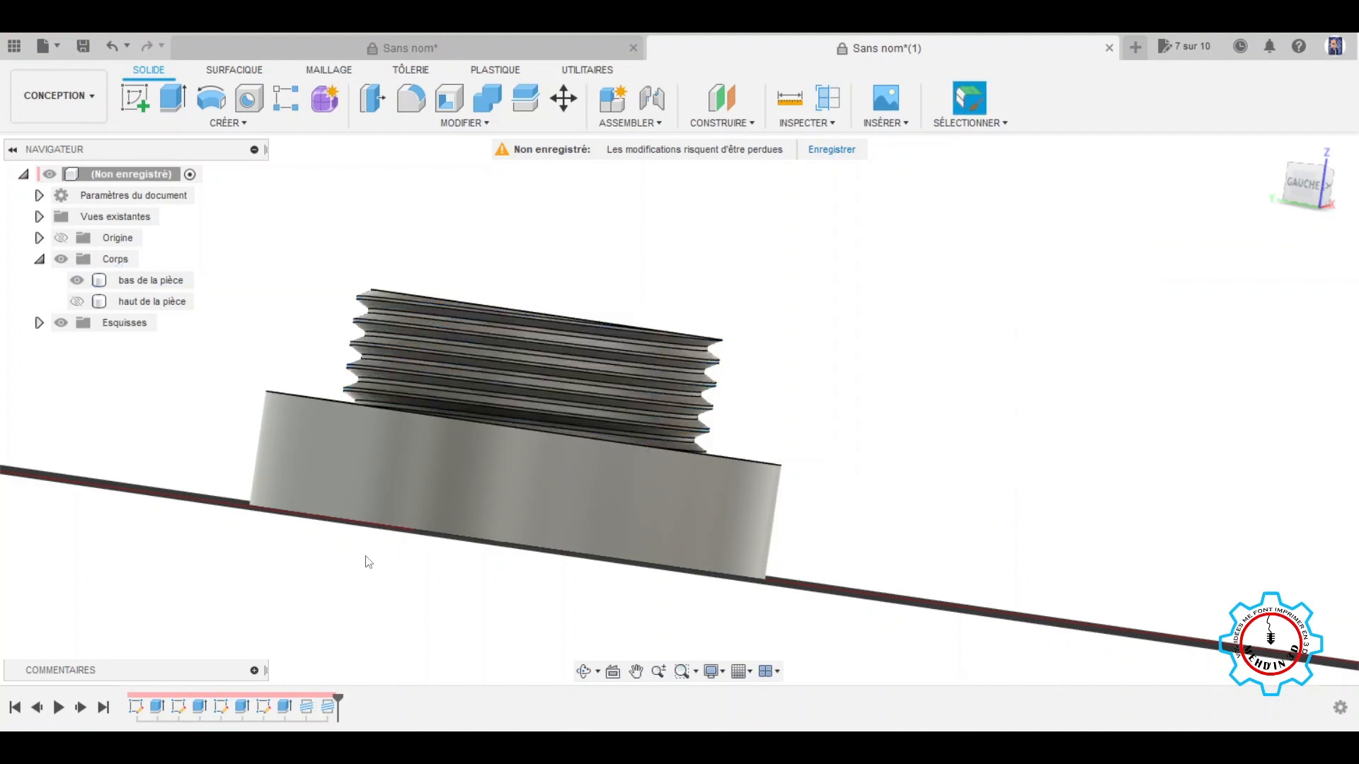
Step: Show both bodies and create a section analysis through them on the XZ plane at a 0 mm distance
click(77, 302)
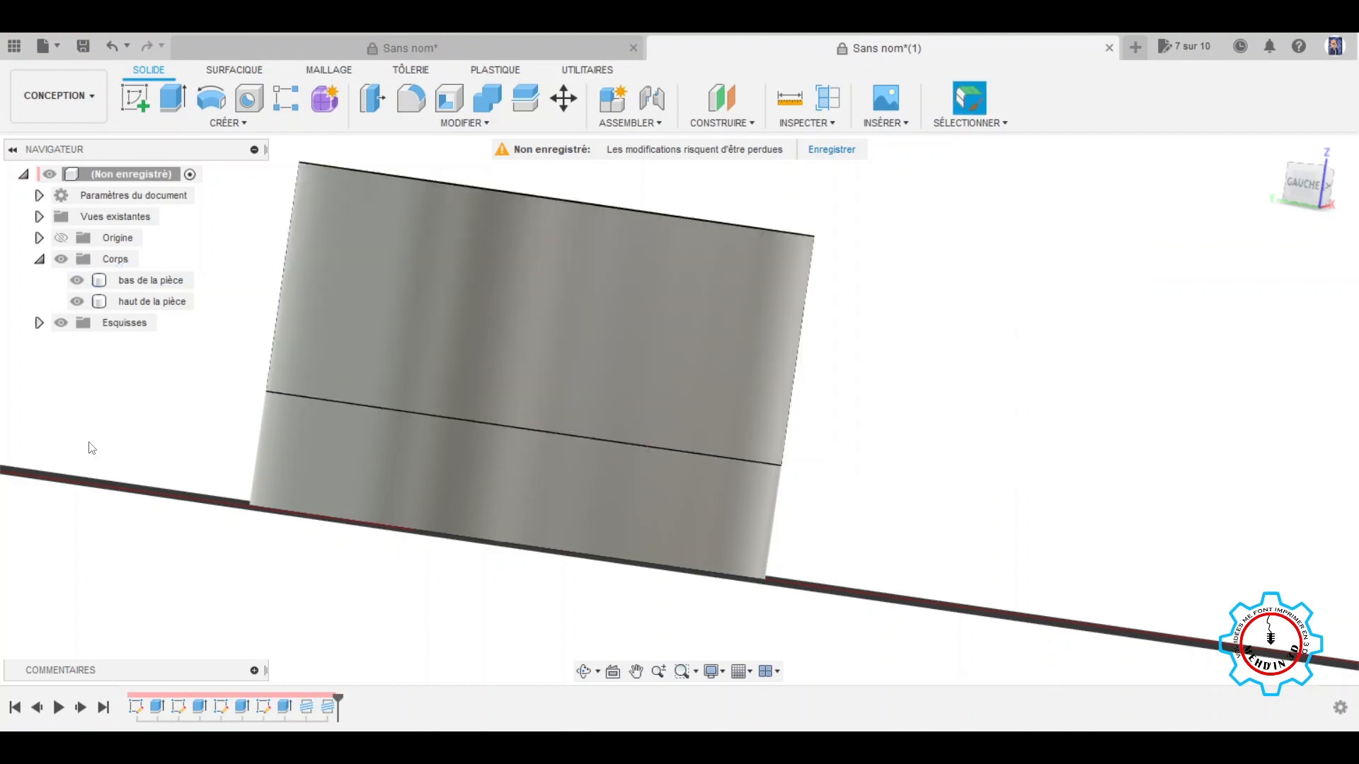
shift+middle_drag(91, 448, 154, 414)
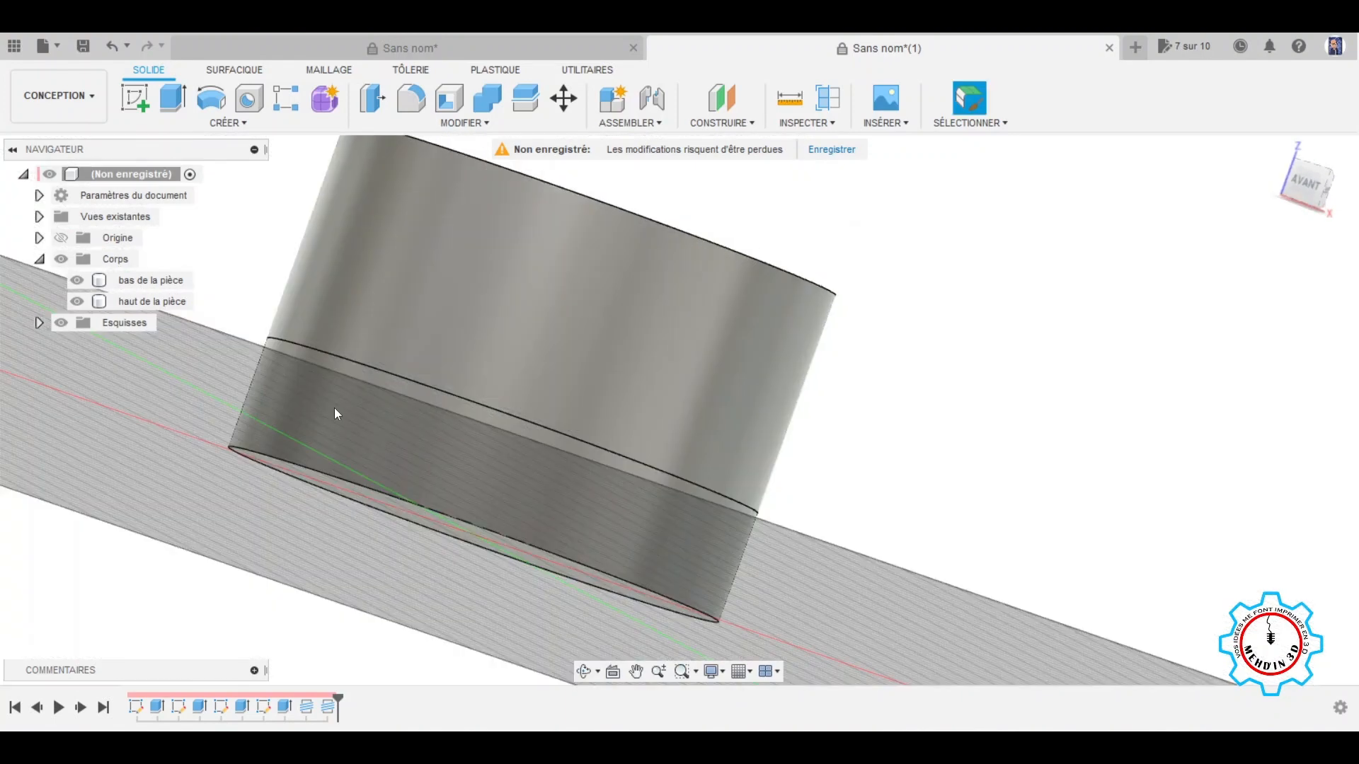
click(829, 100)
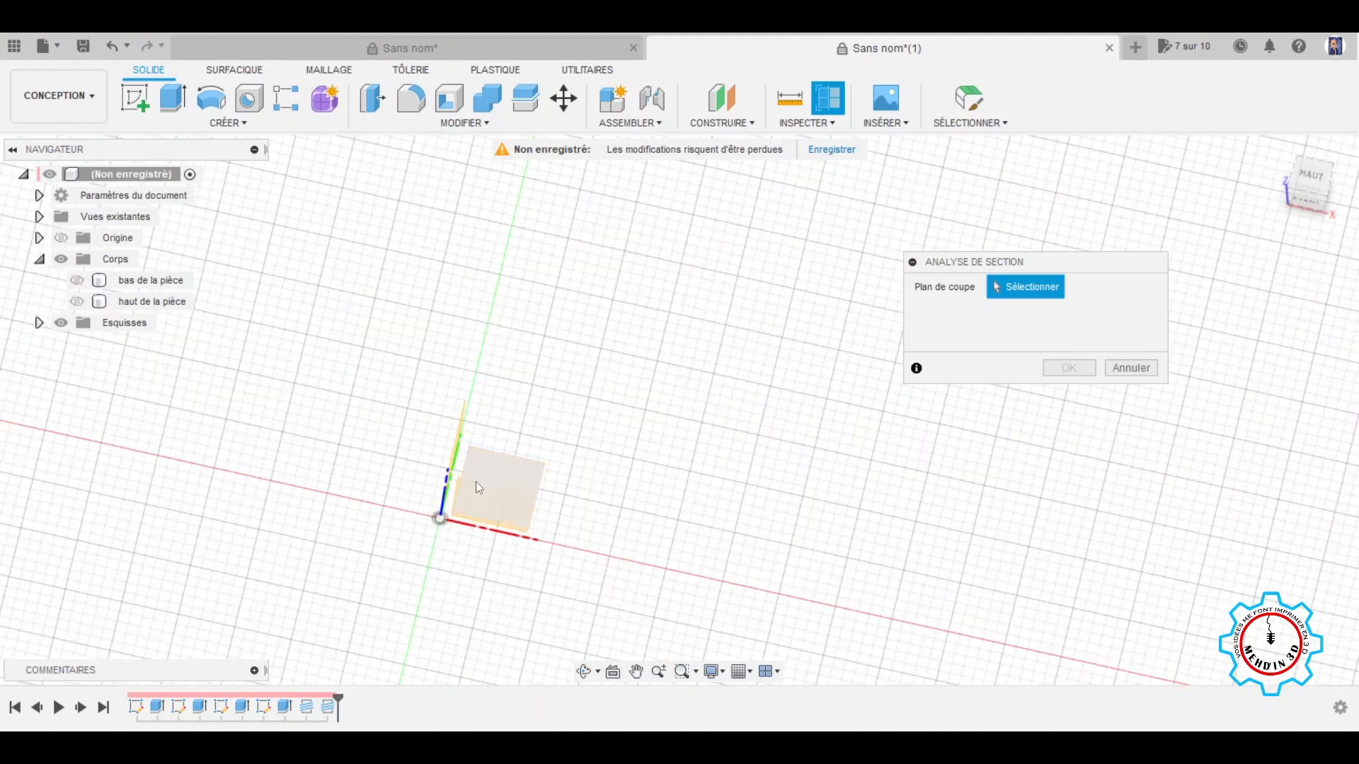
shift+middle_drag(476, 482, 276, 464)
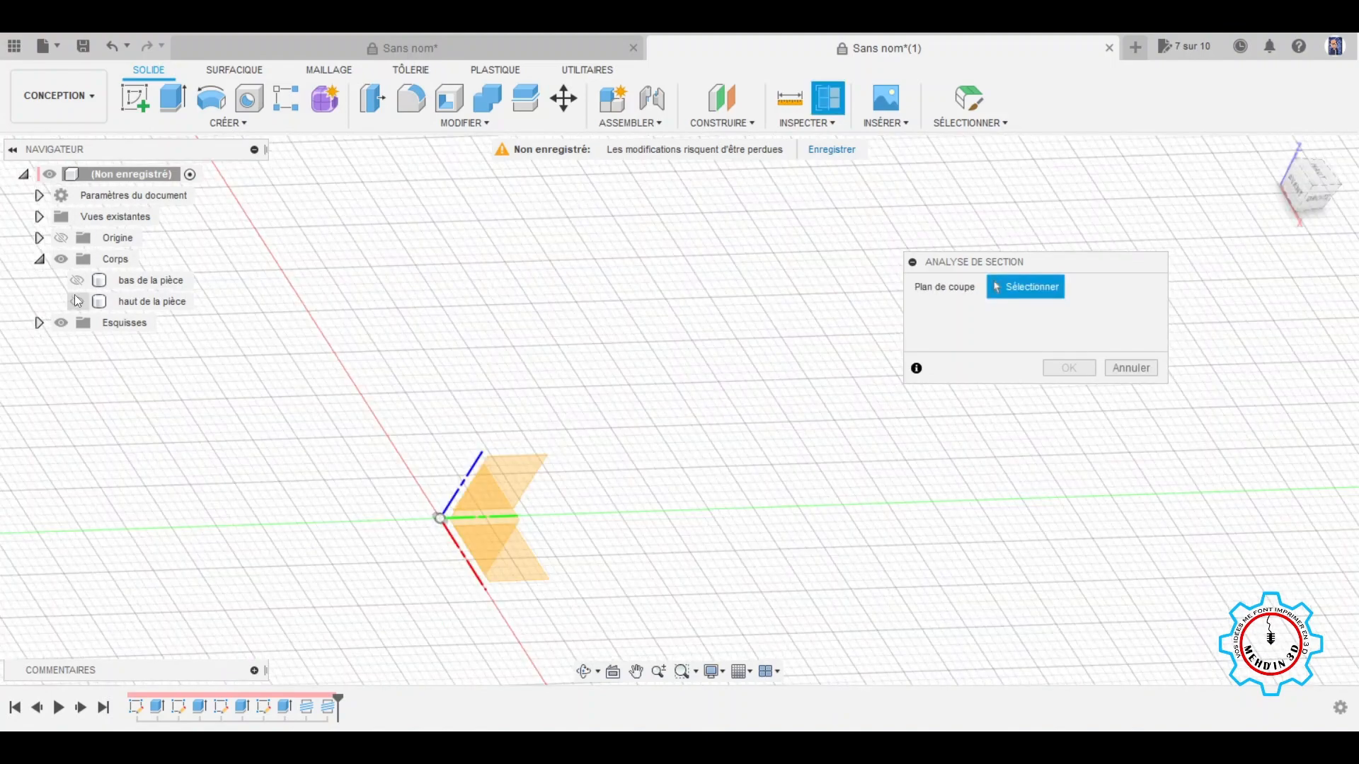
click(77, 281)
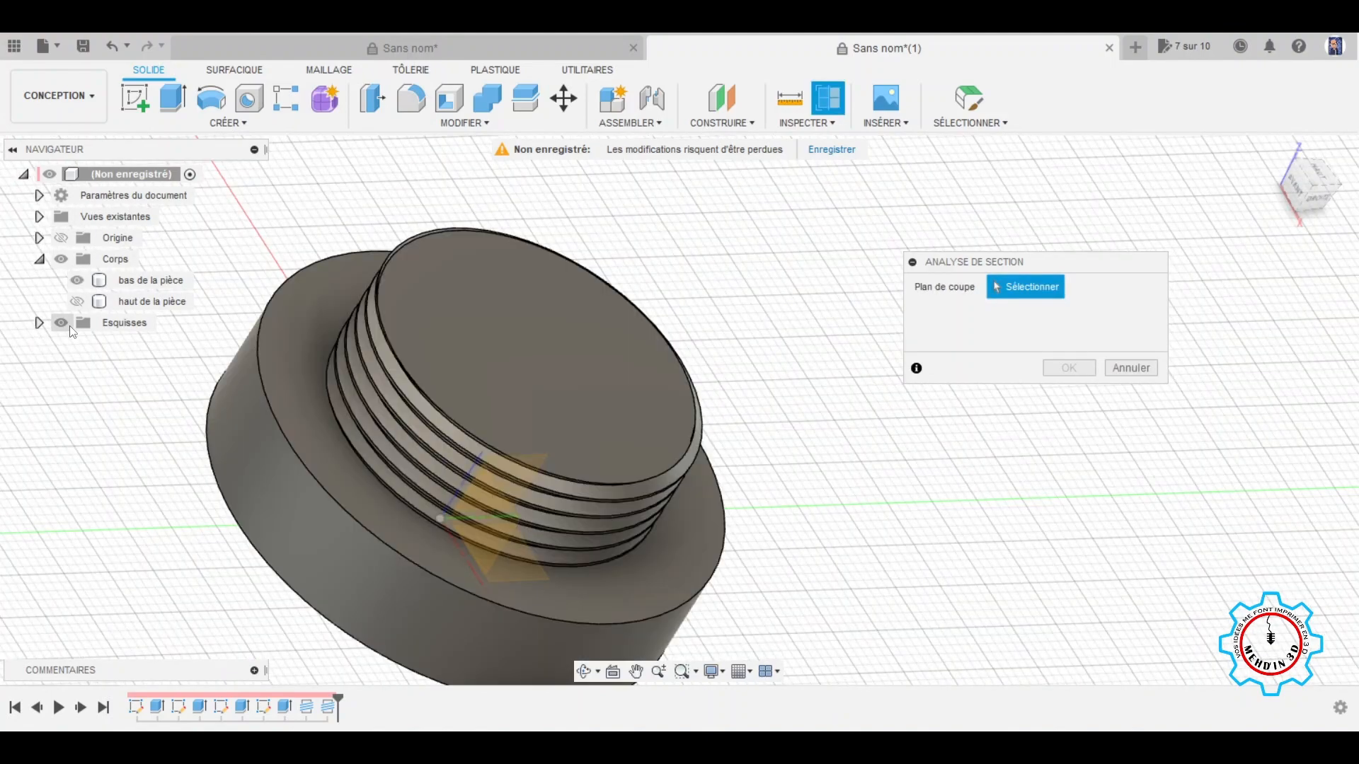
click(77, 301)
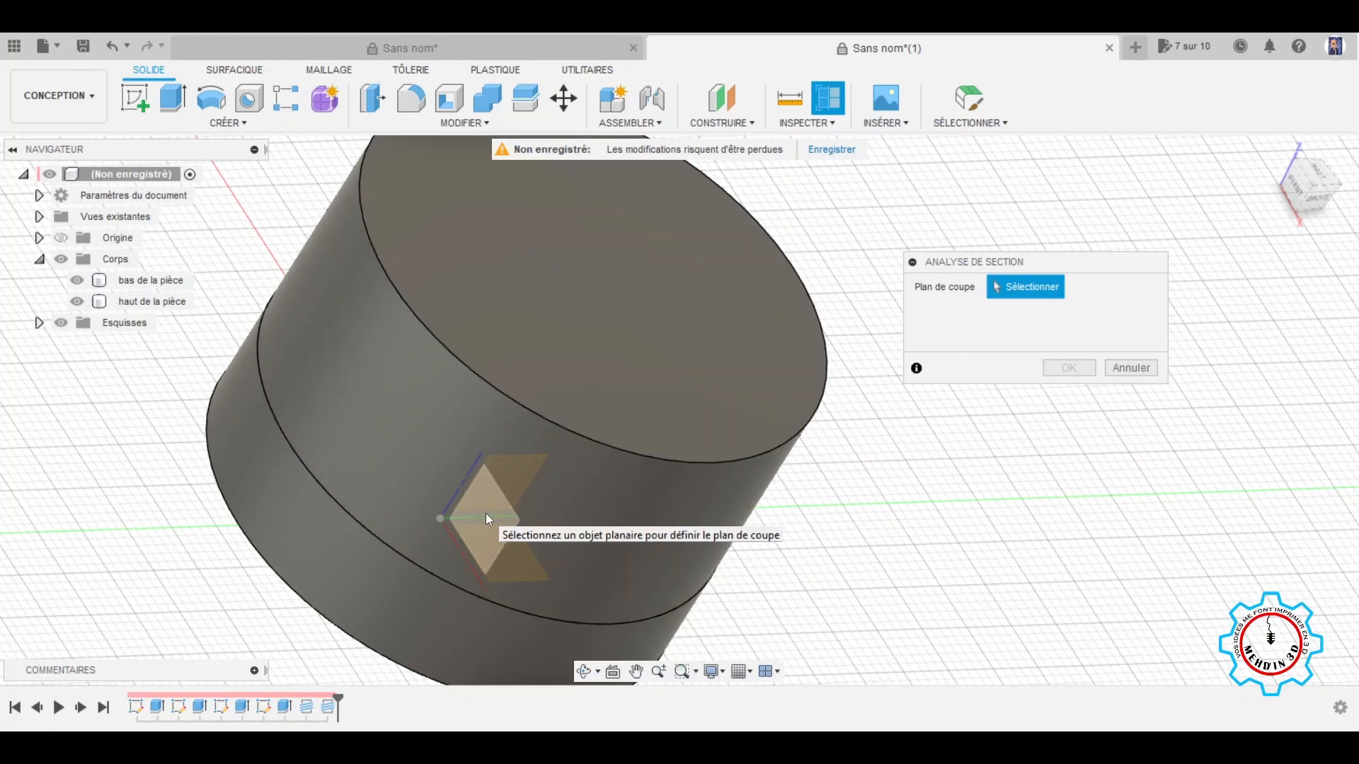
click(488, 519)
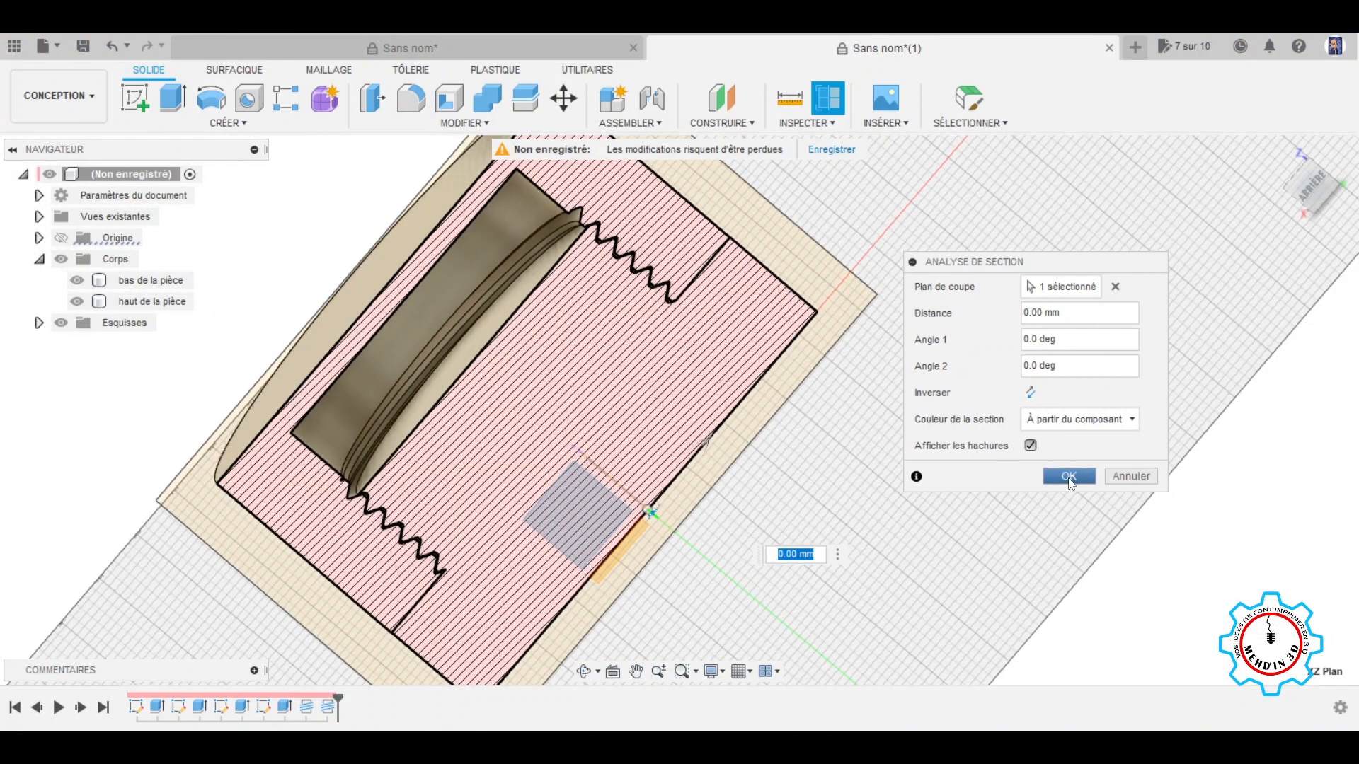
click(1069, 476)
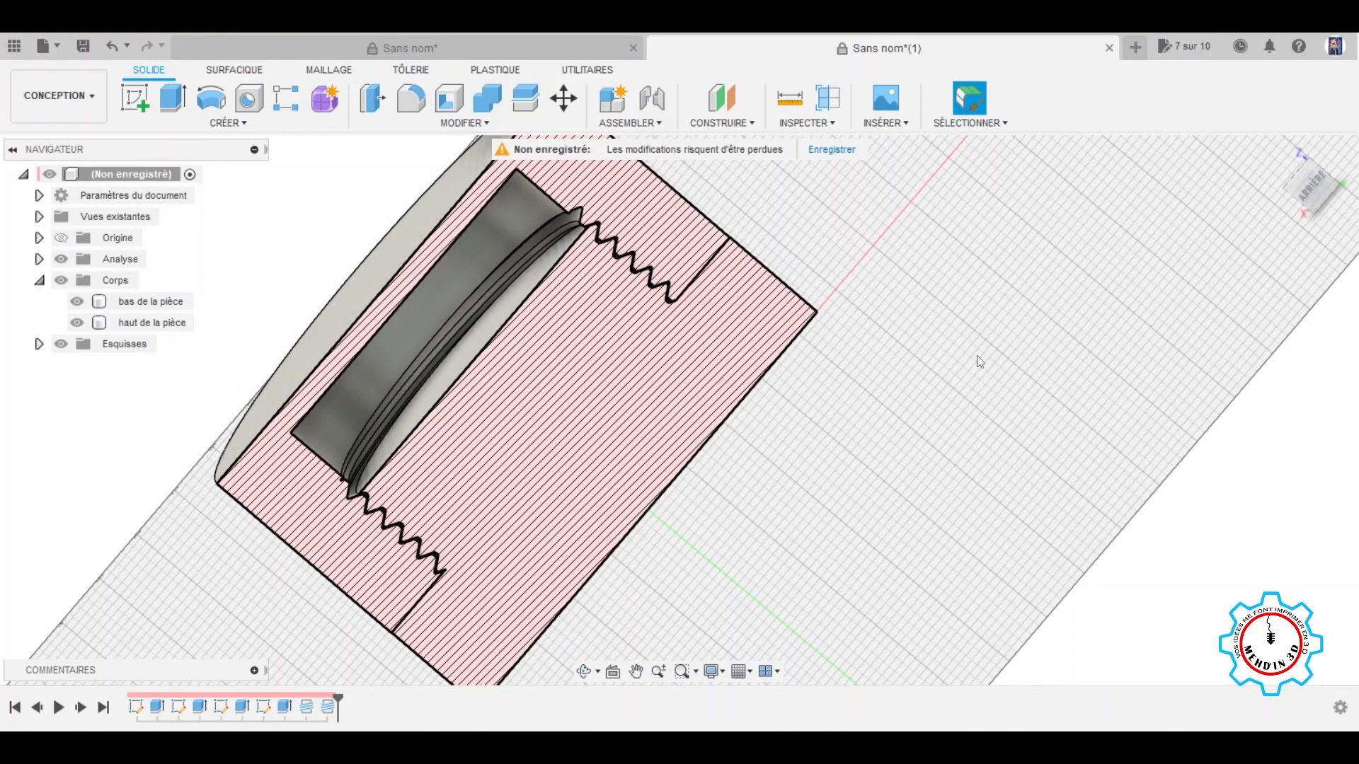
Step: Examine the section upright from the back, checking the fit and clearance between the internal and external thread profiles
drag(1318, 186, 1337, 176)
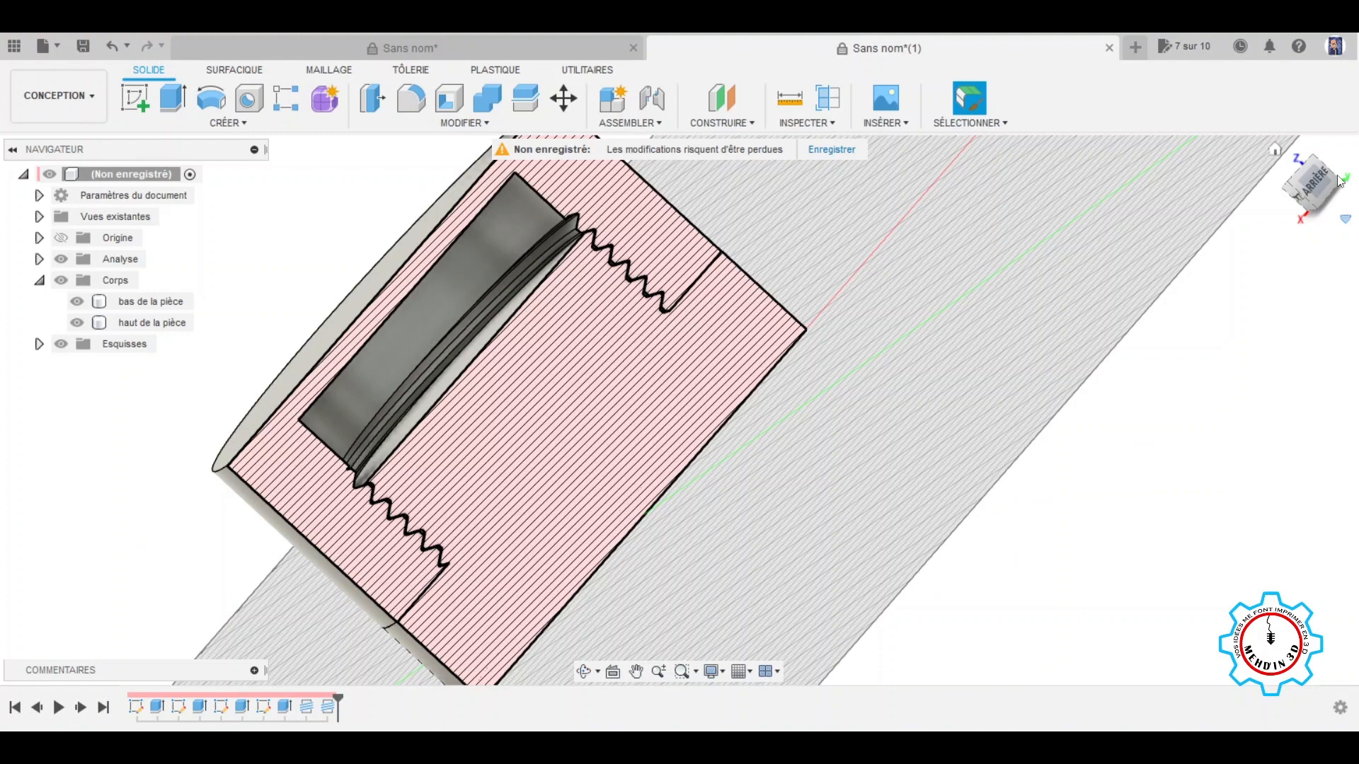
click(1339, 181)
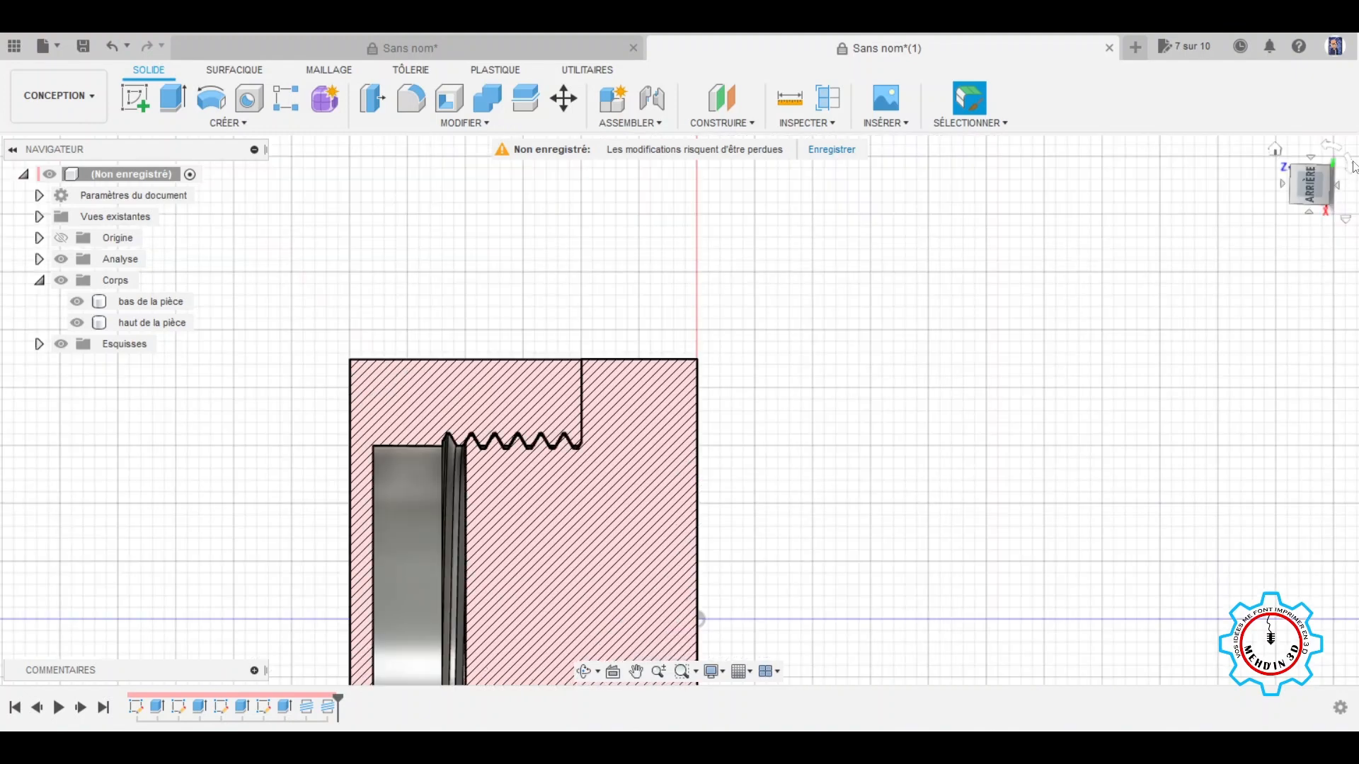
click(1352, 164)
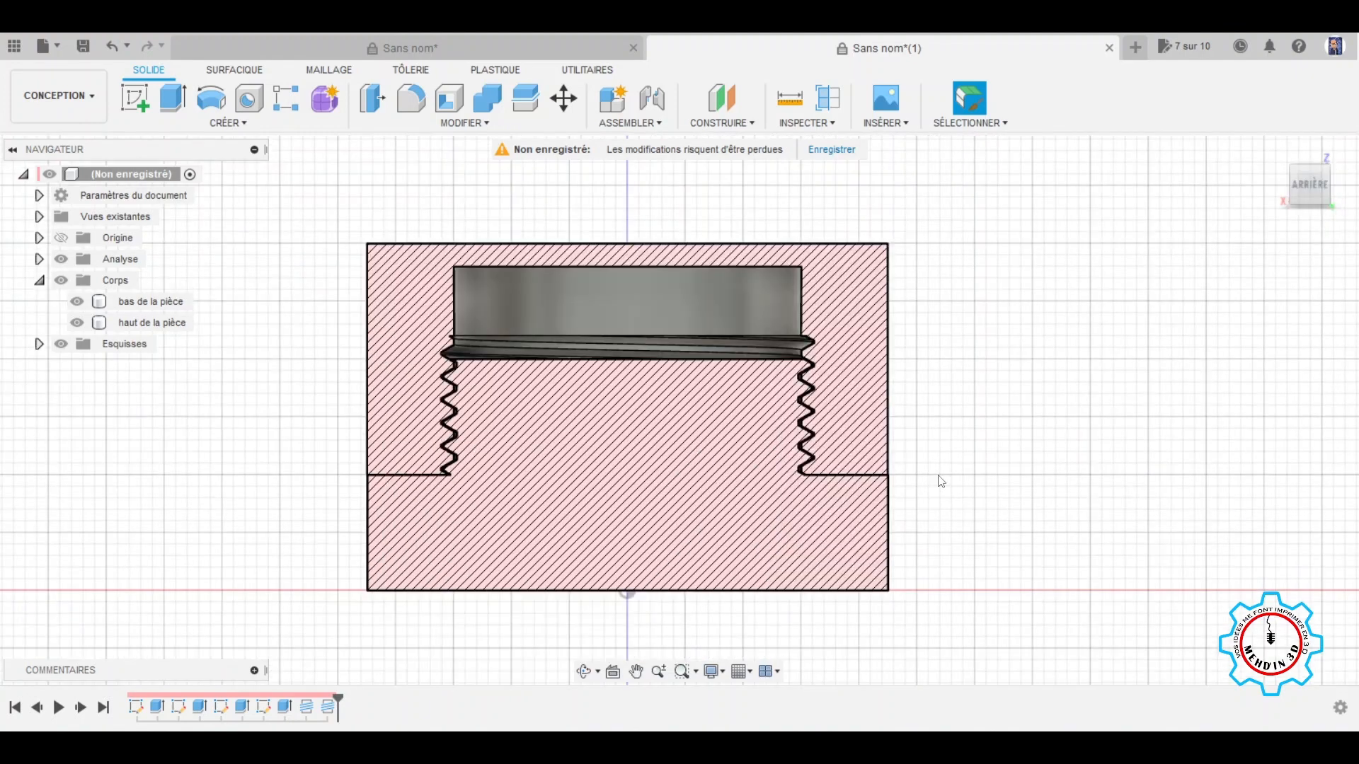
scroll(813, 483, up, 5)
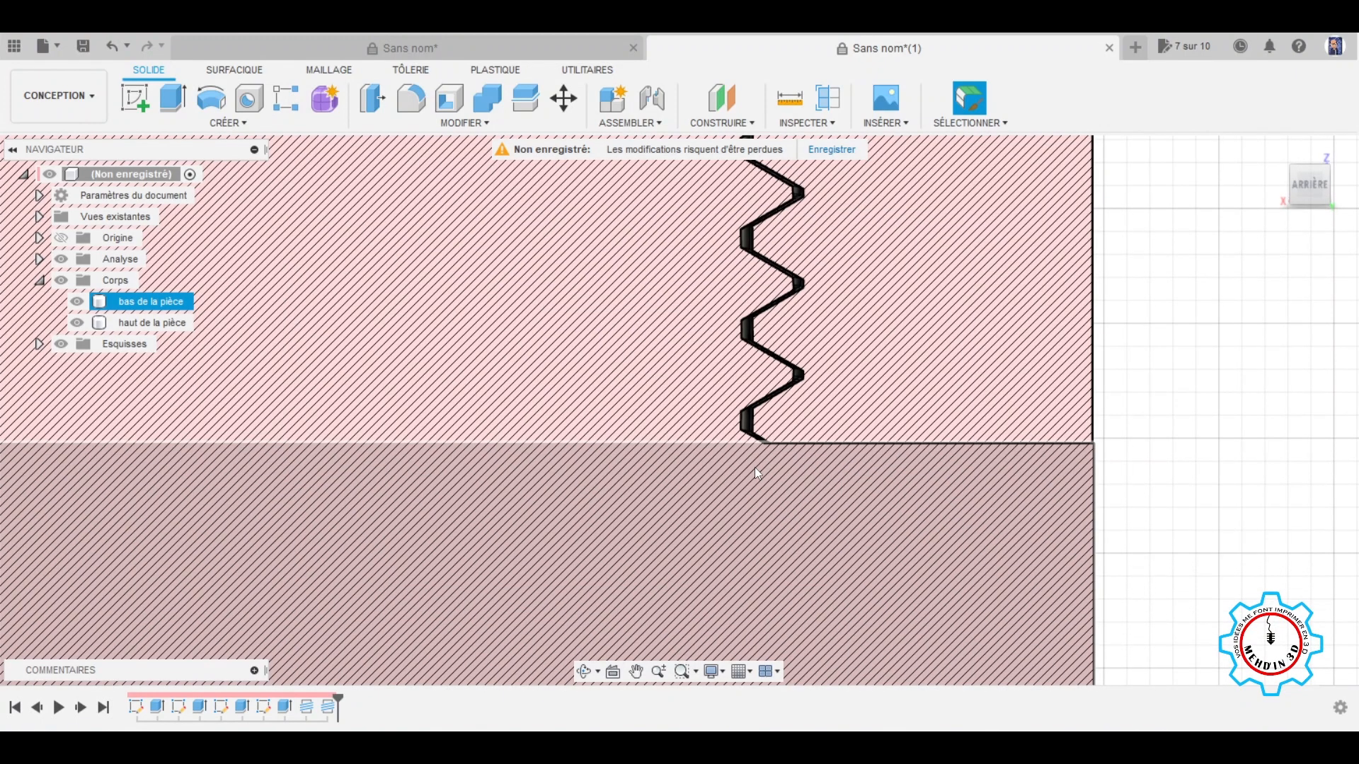
scroll(1133, 503, down, 4)
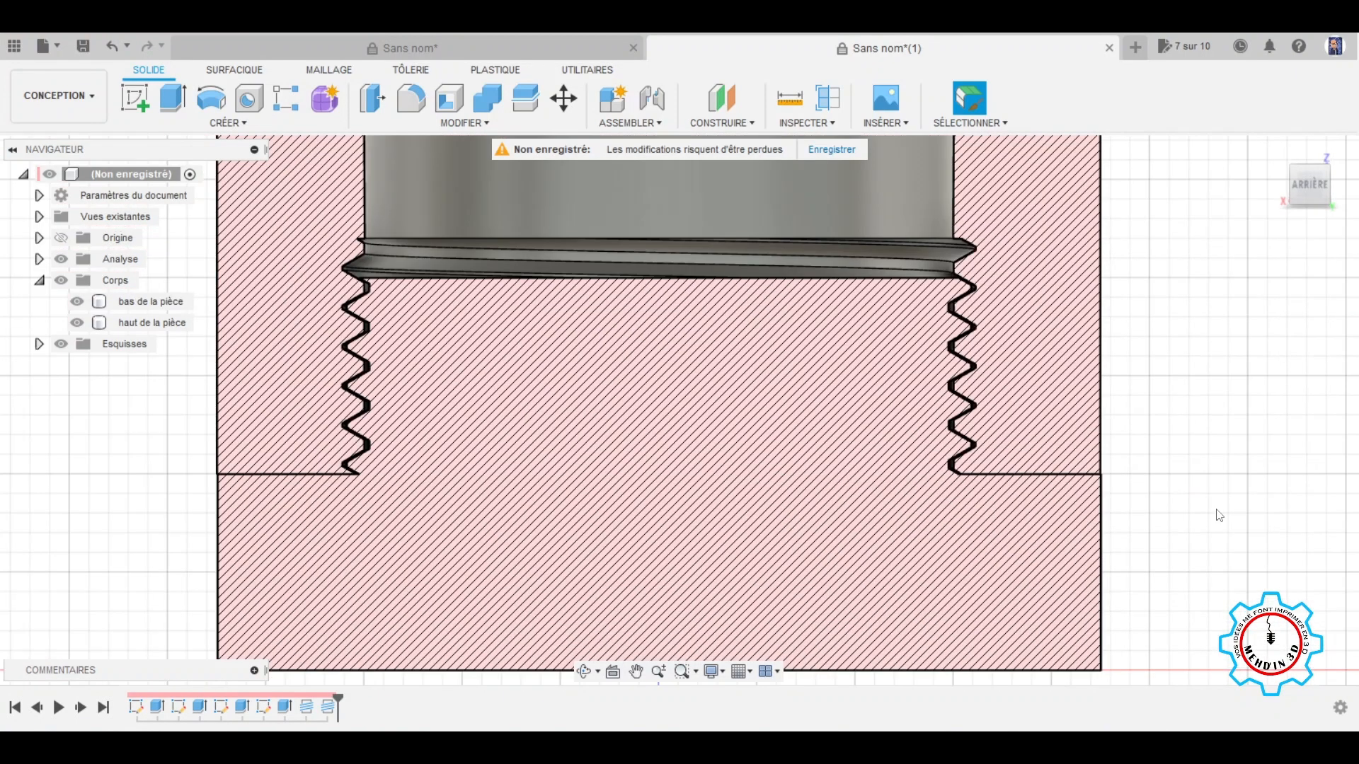
shift+middle_drag(1219, 515, 1243, 473)
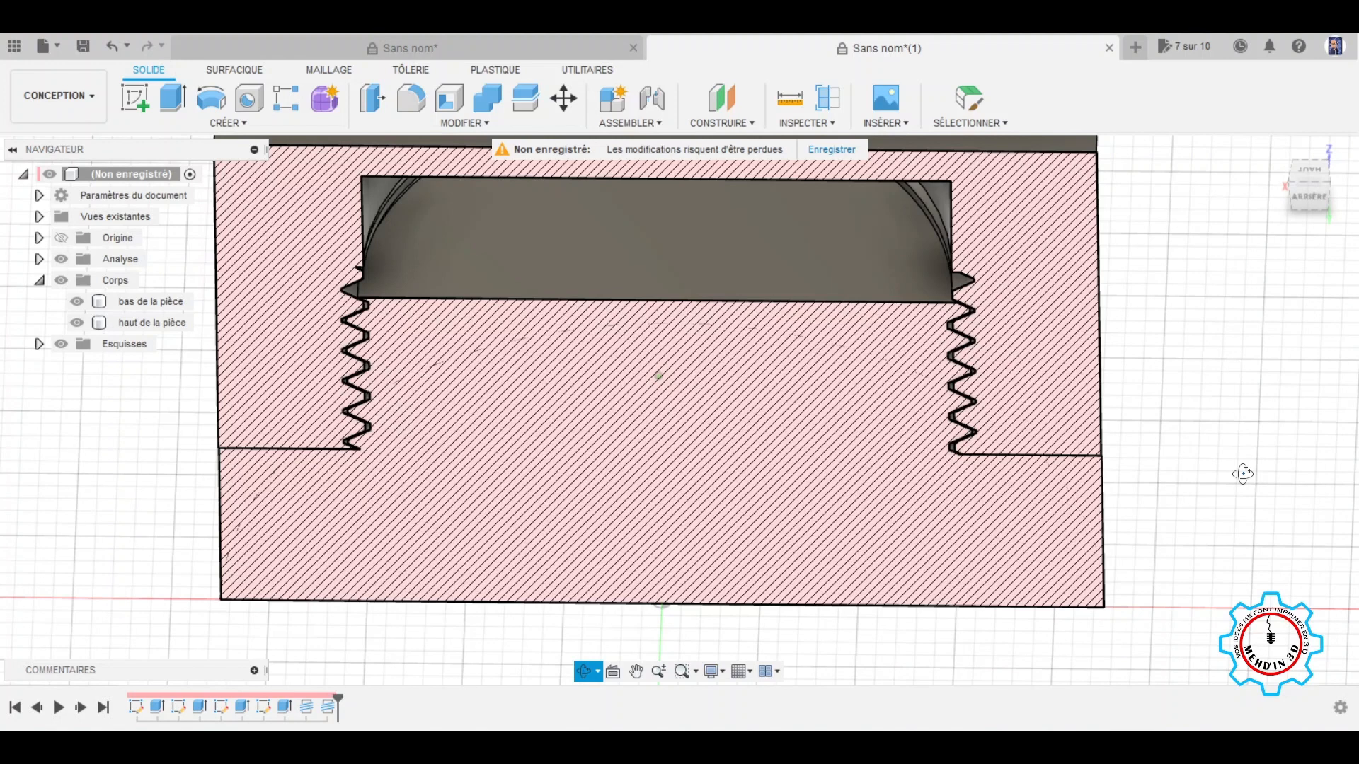
scroll(1036, 432, up, 5)
click(1036, 431)
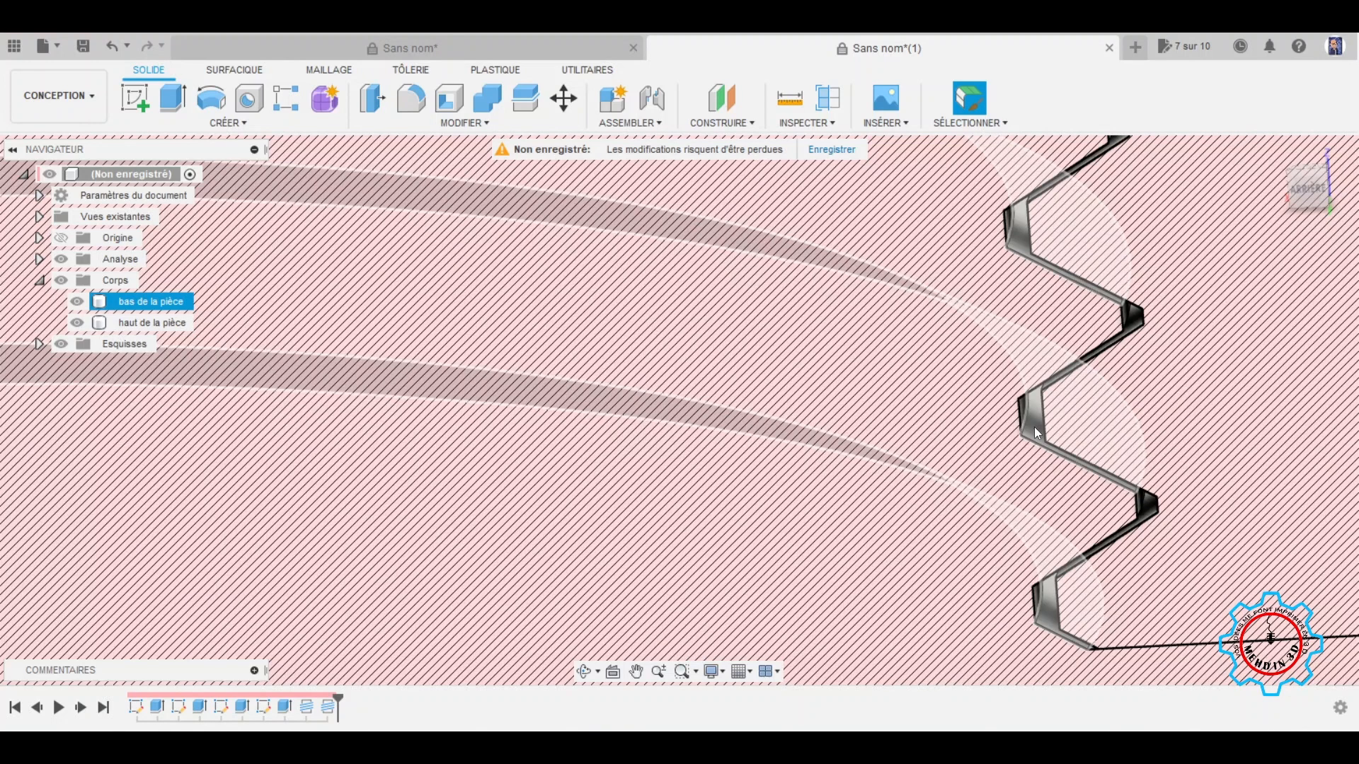
scroll(1132, 498, up, 3)
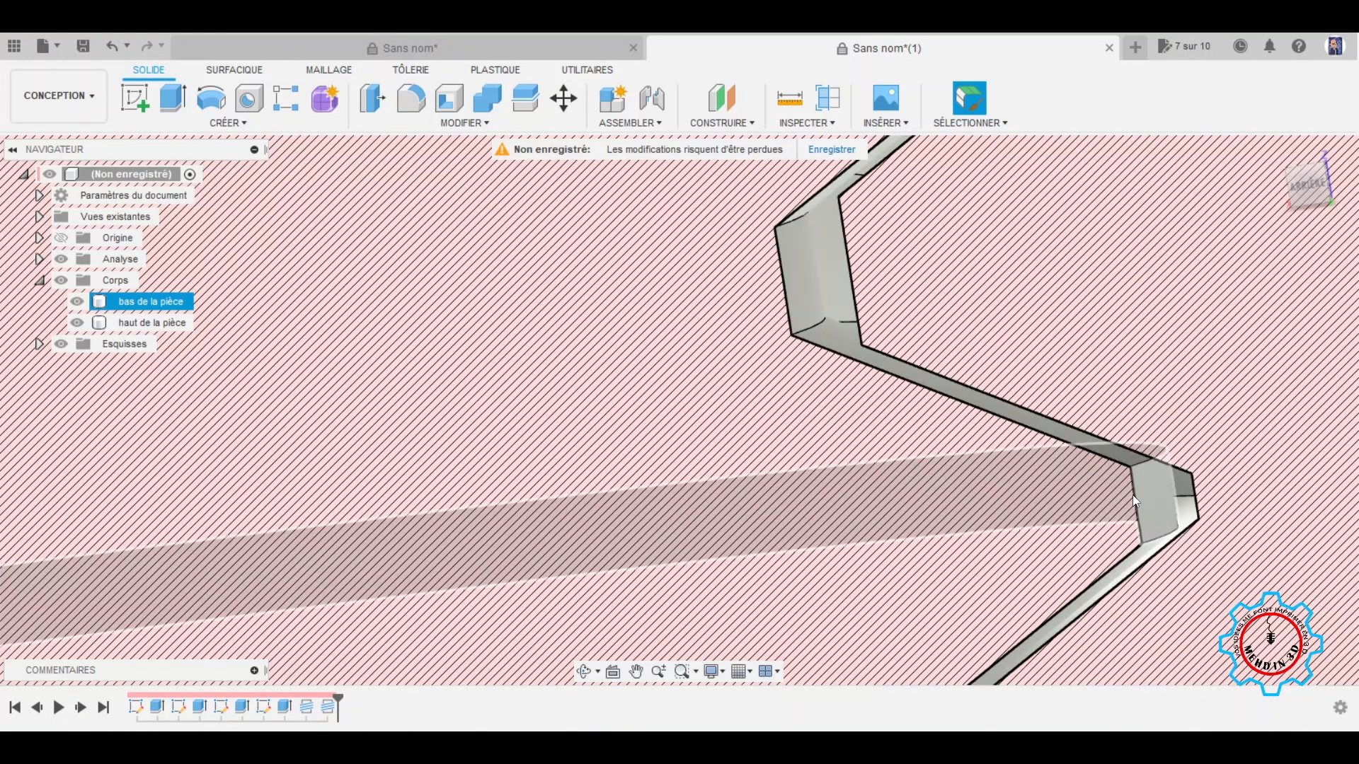
scroll(1034, 470, down, 3)
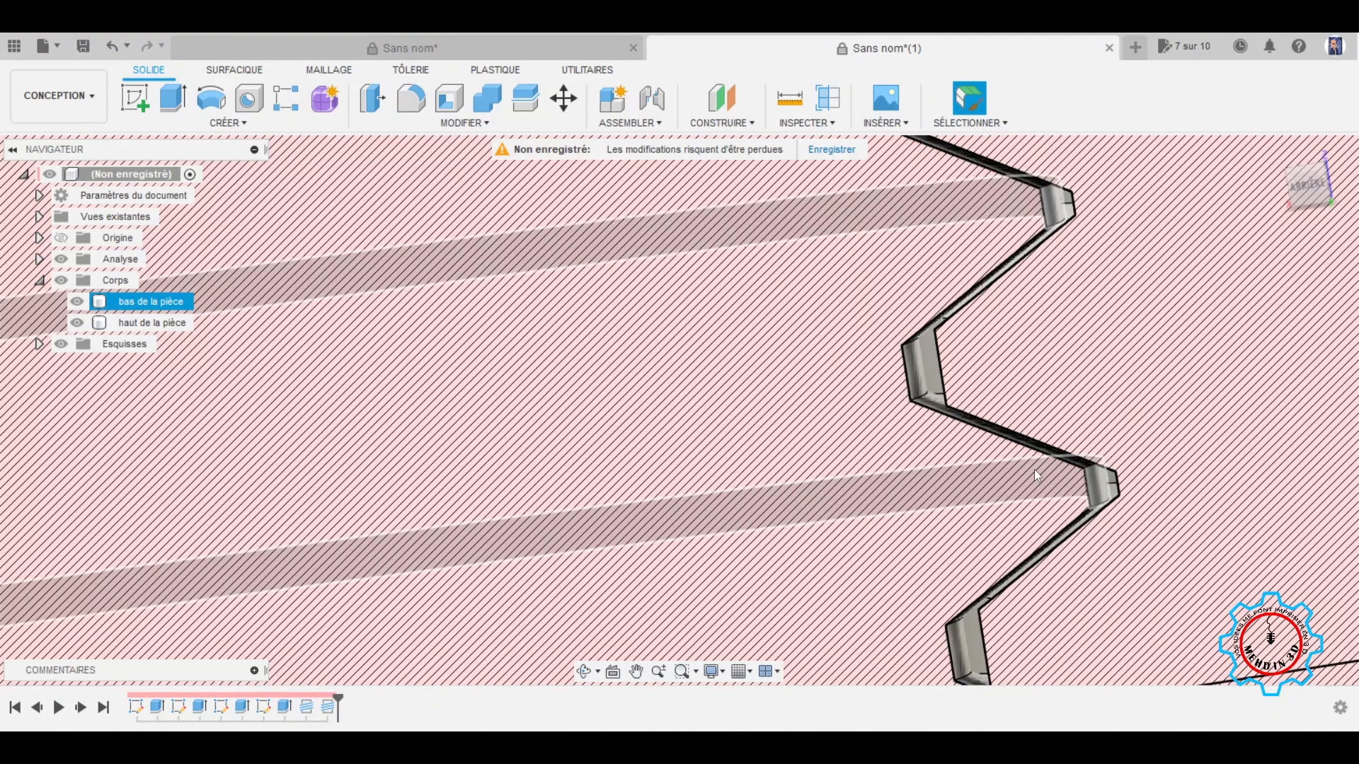
Step: Isolate "bas de la pièce" and fillet the two crest edges of its external thread with a 0.1 mm radius
scroll(1034, 469, down, 3)
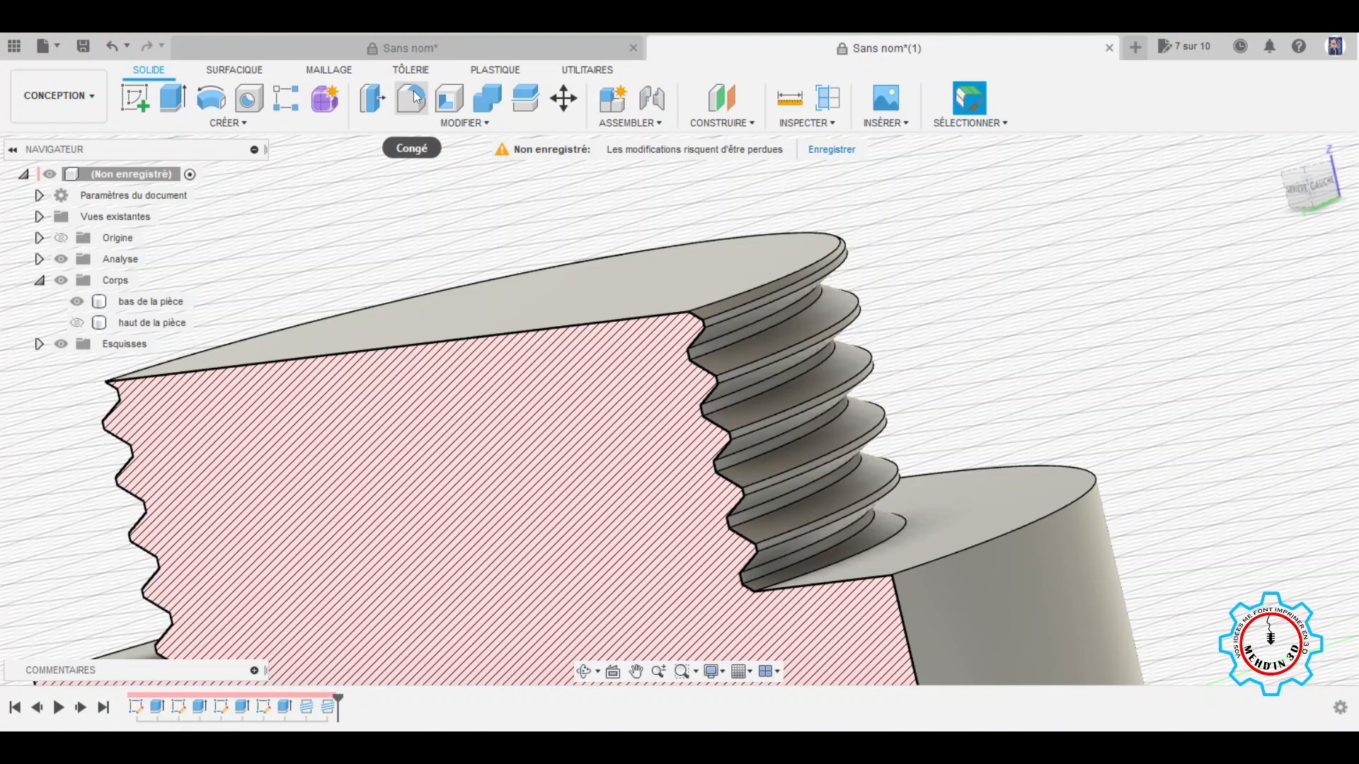
click(411, 98)
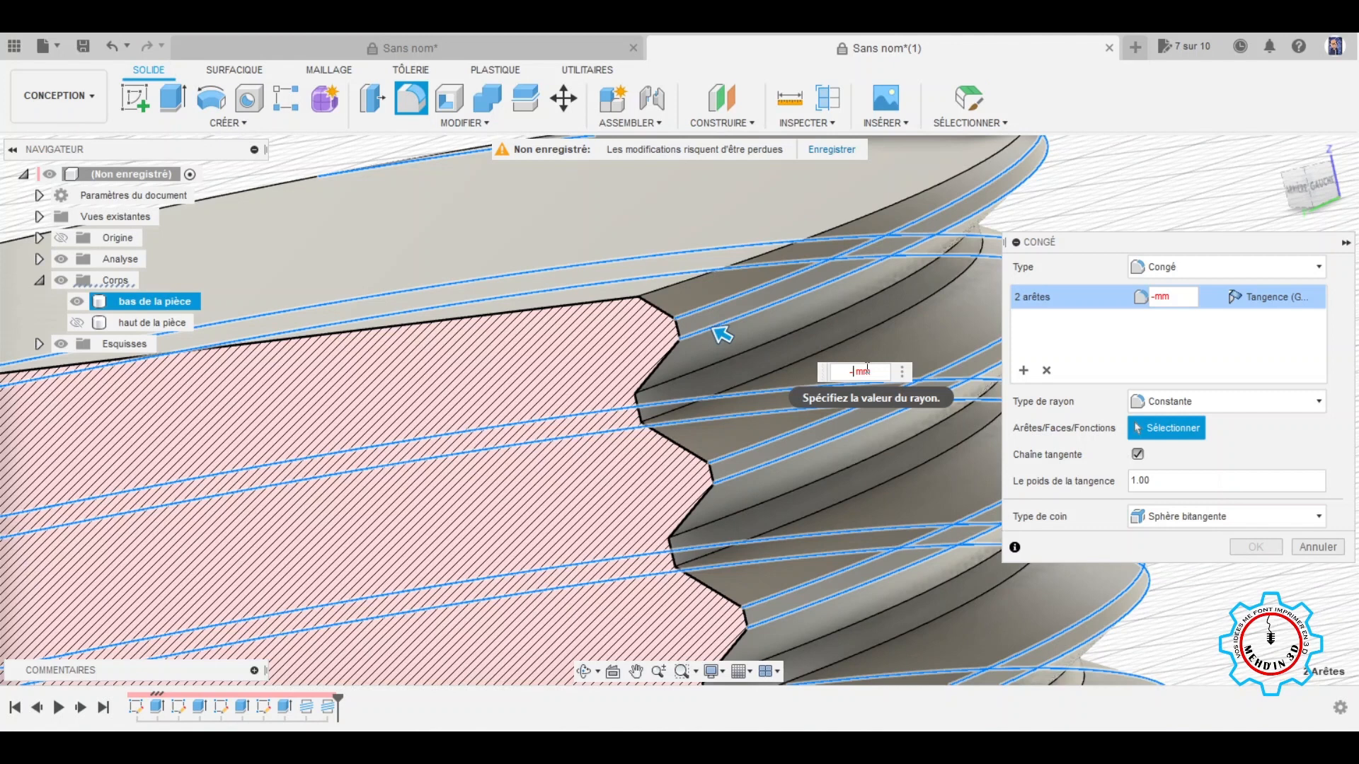
text(0.1)
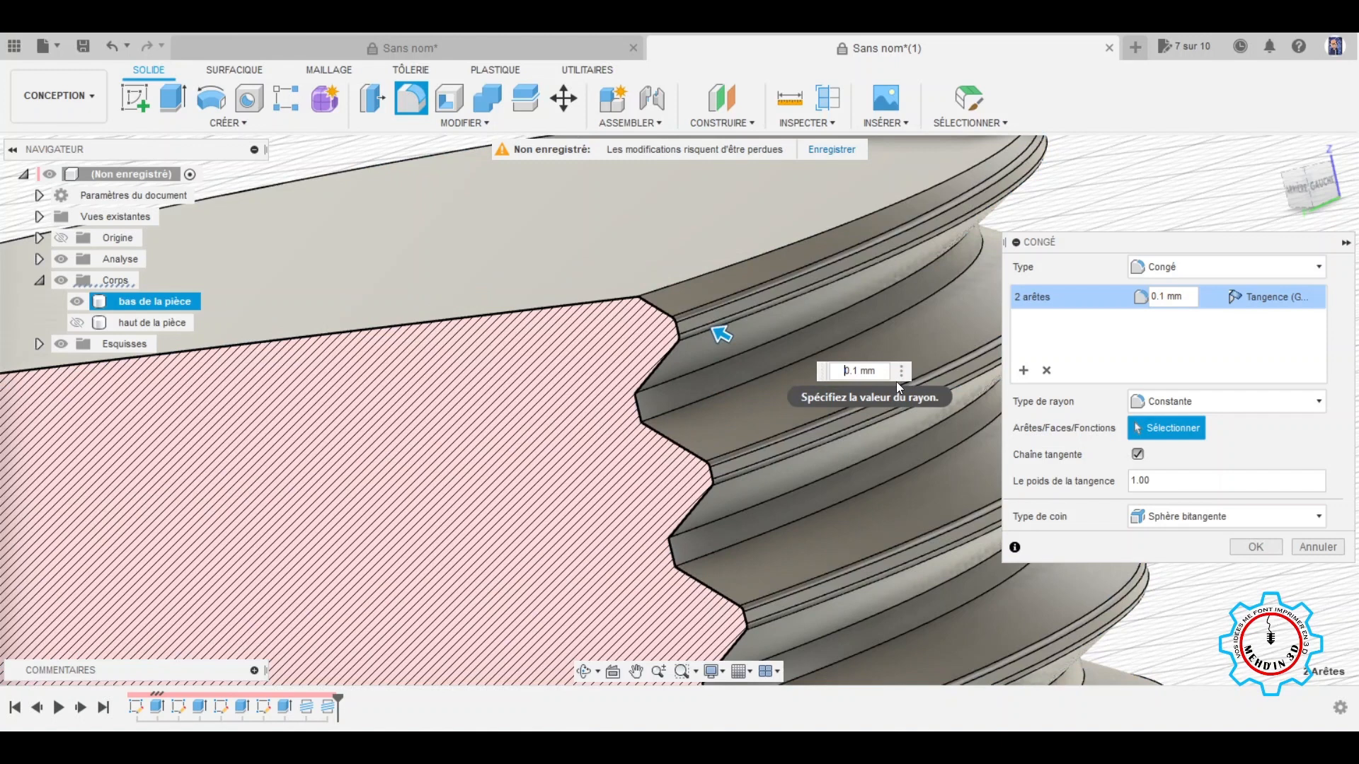
Step: Offset the two flank faces of the external thread on "bas de la pièce" inward by a negative distance
scroll(896, 387, up, 3)
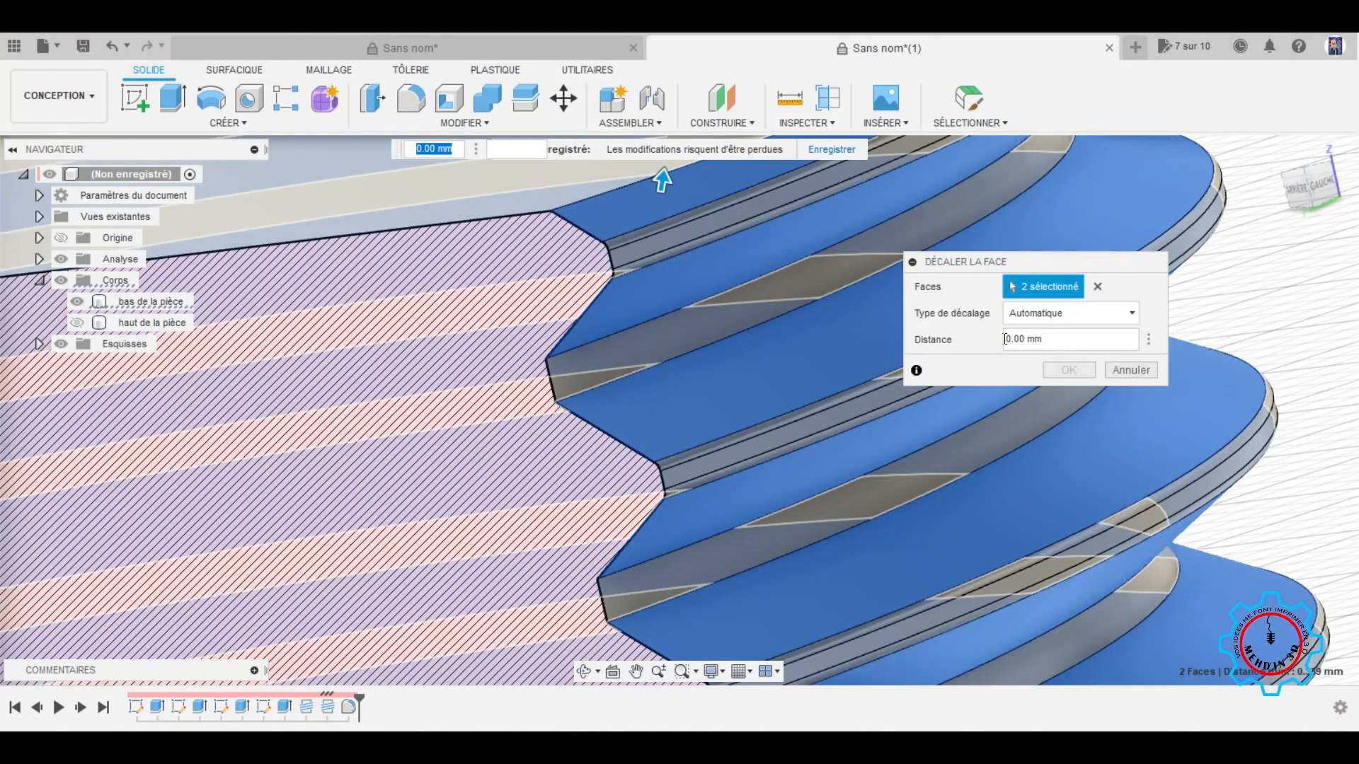
text(-)
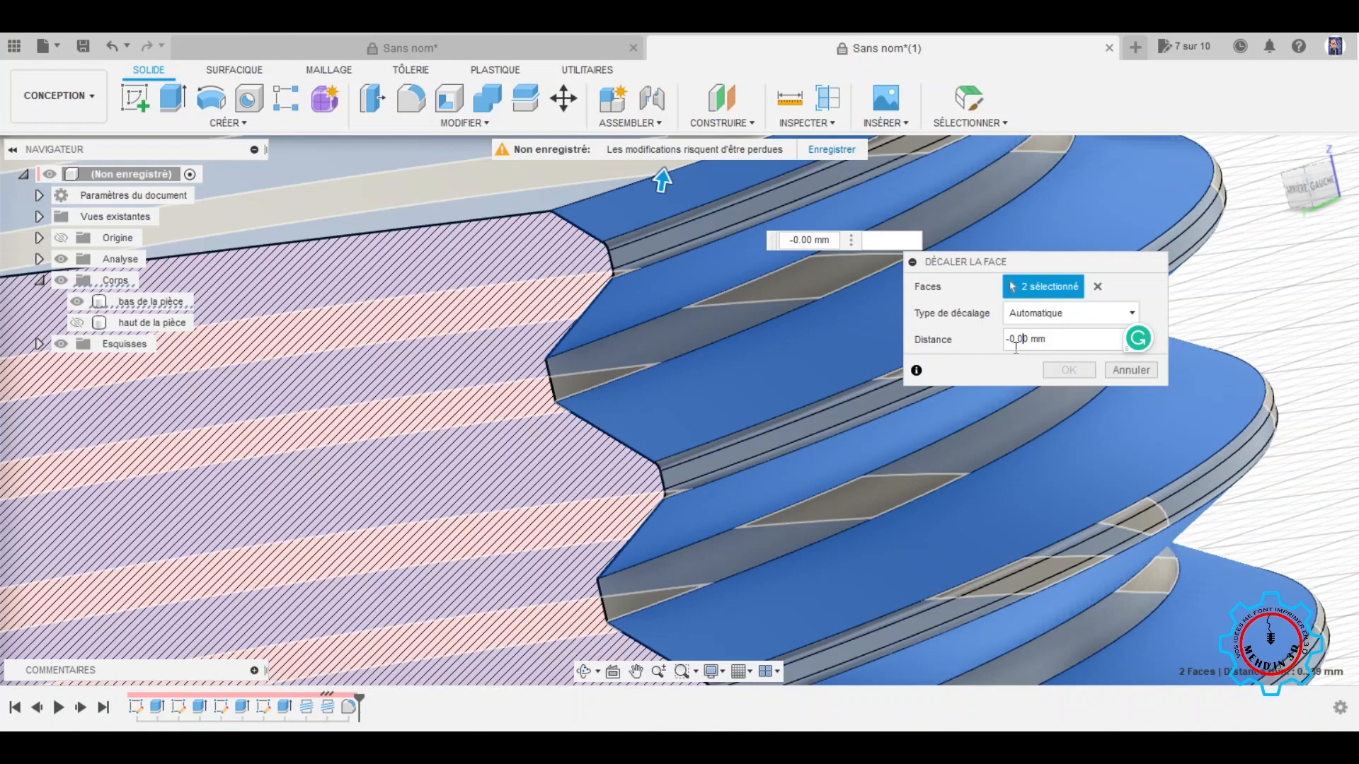
text(1)
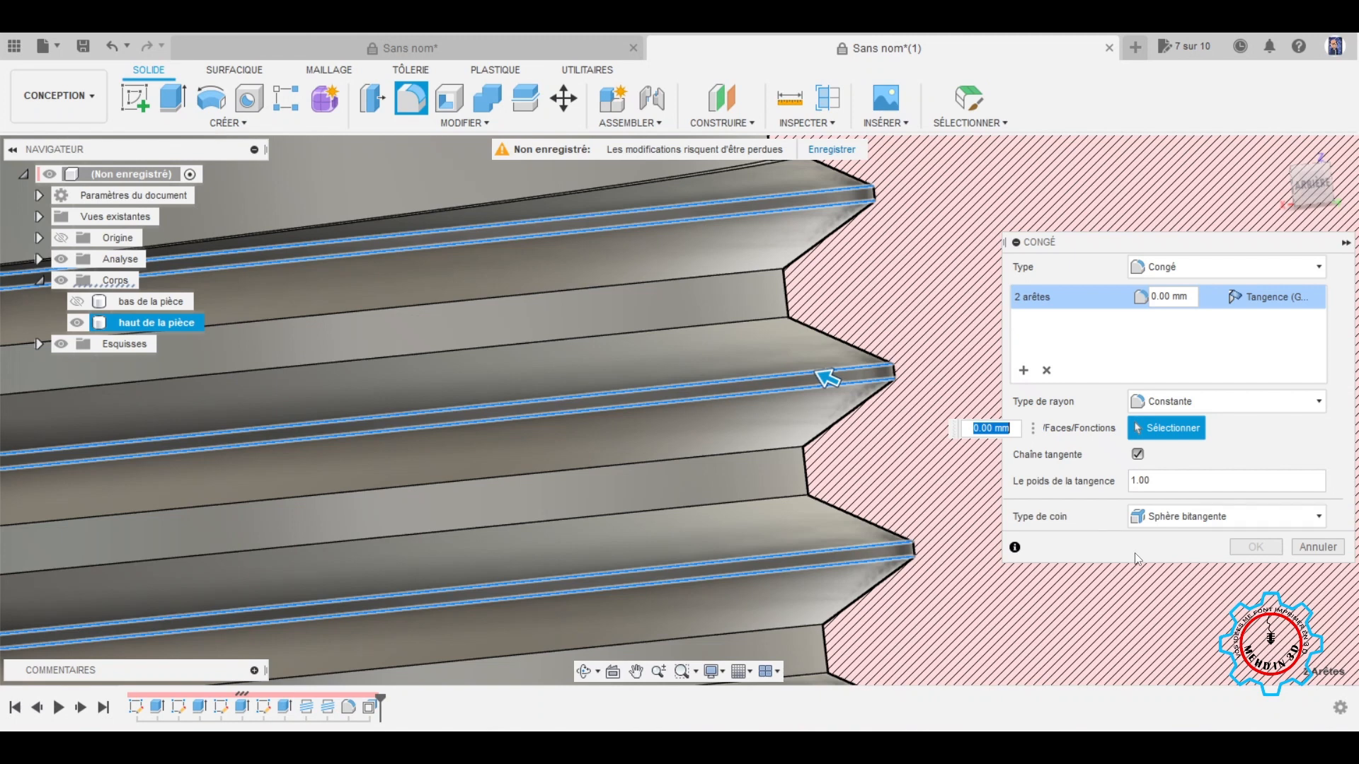
Step: Fillet the two root edges of the internal thread in "haut de la pièce" at 0.1 mm and offset its two flank faces by -0.1 mm
text(0.1)
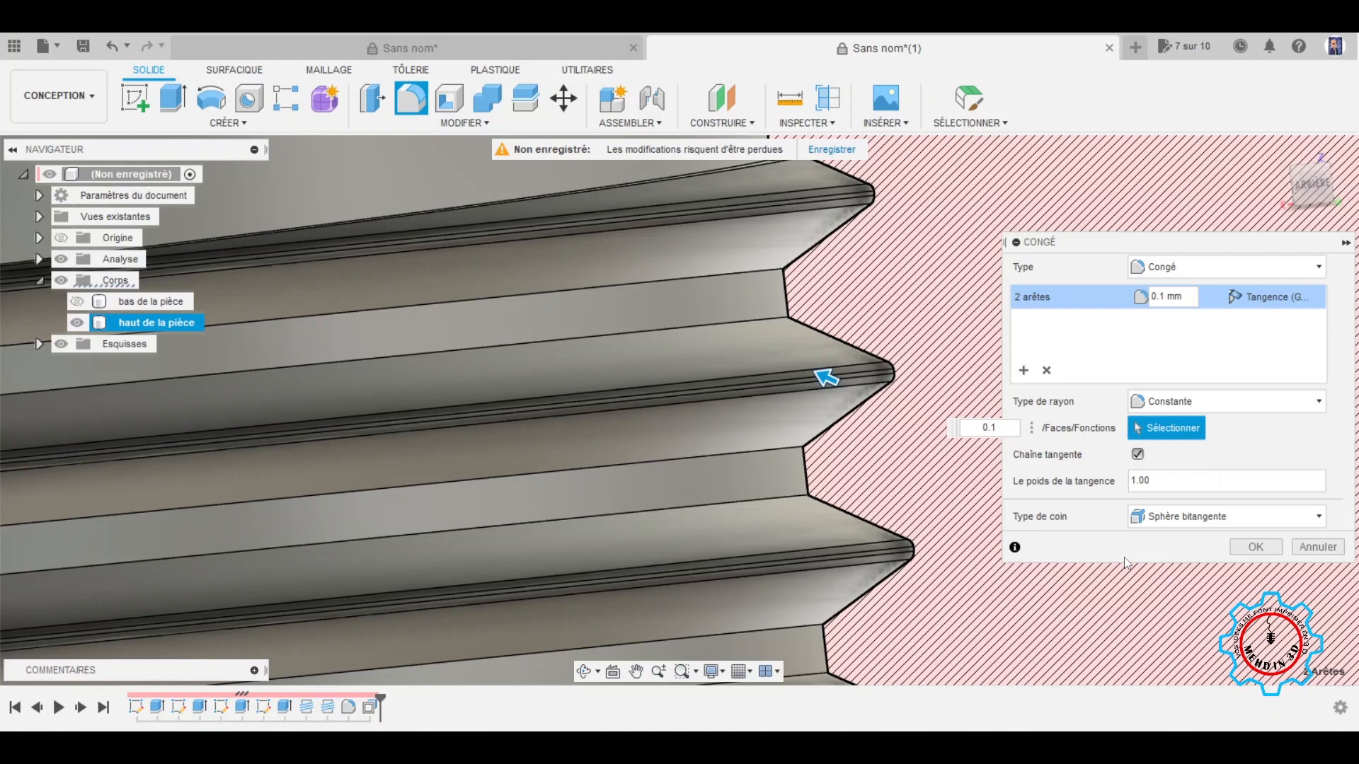
key(Return)
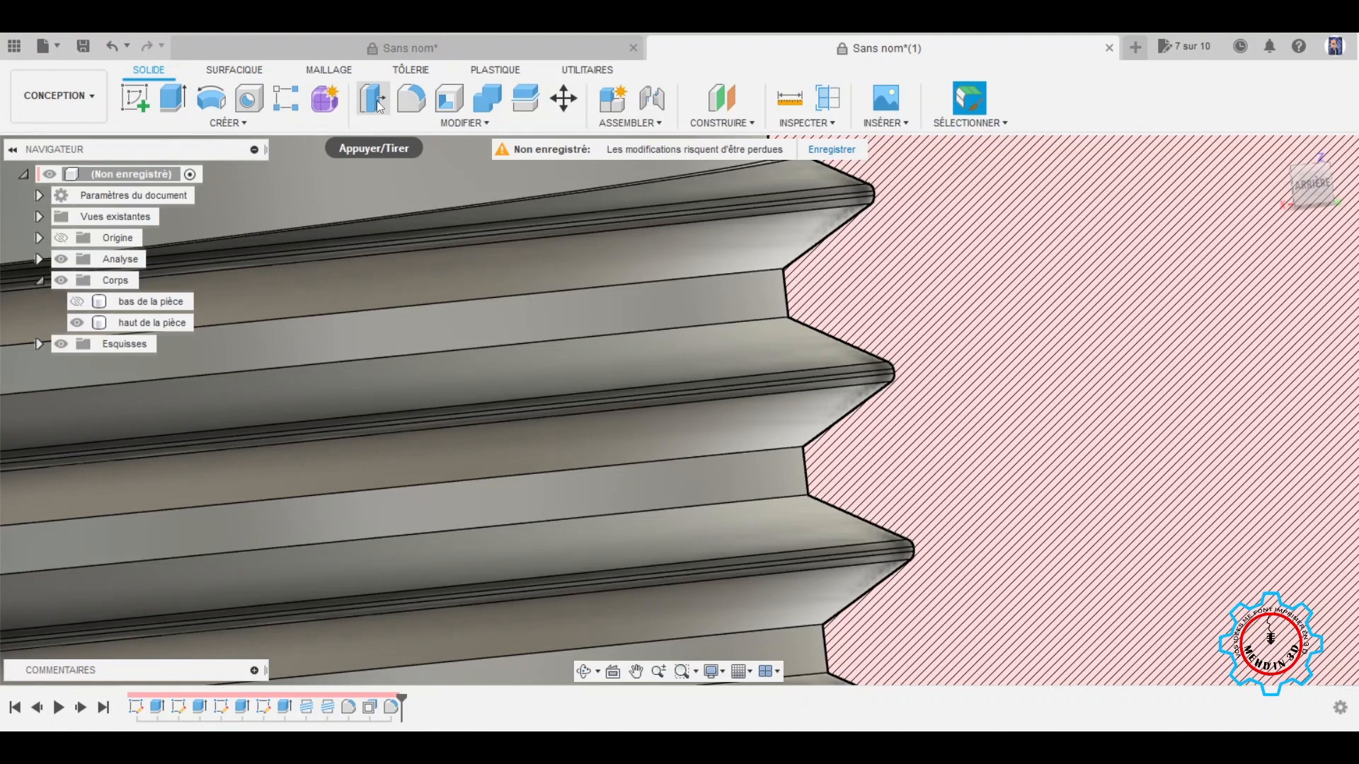
click(373, 99)
click(689, 357)
text(-0.1)
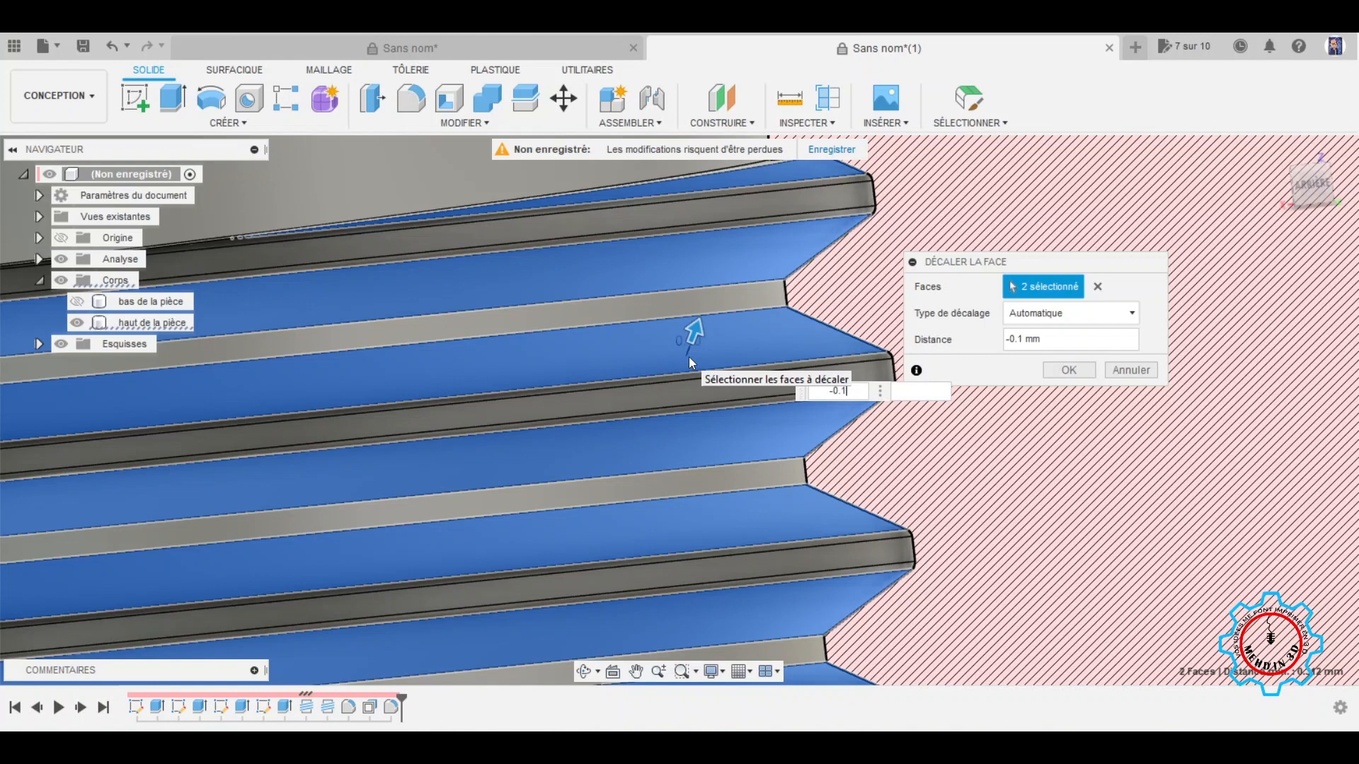
key(Return)
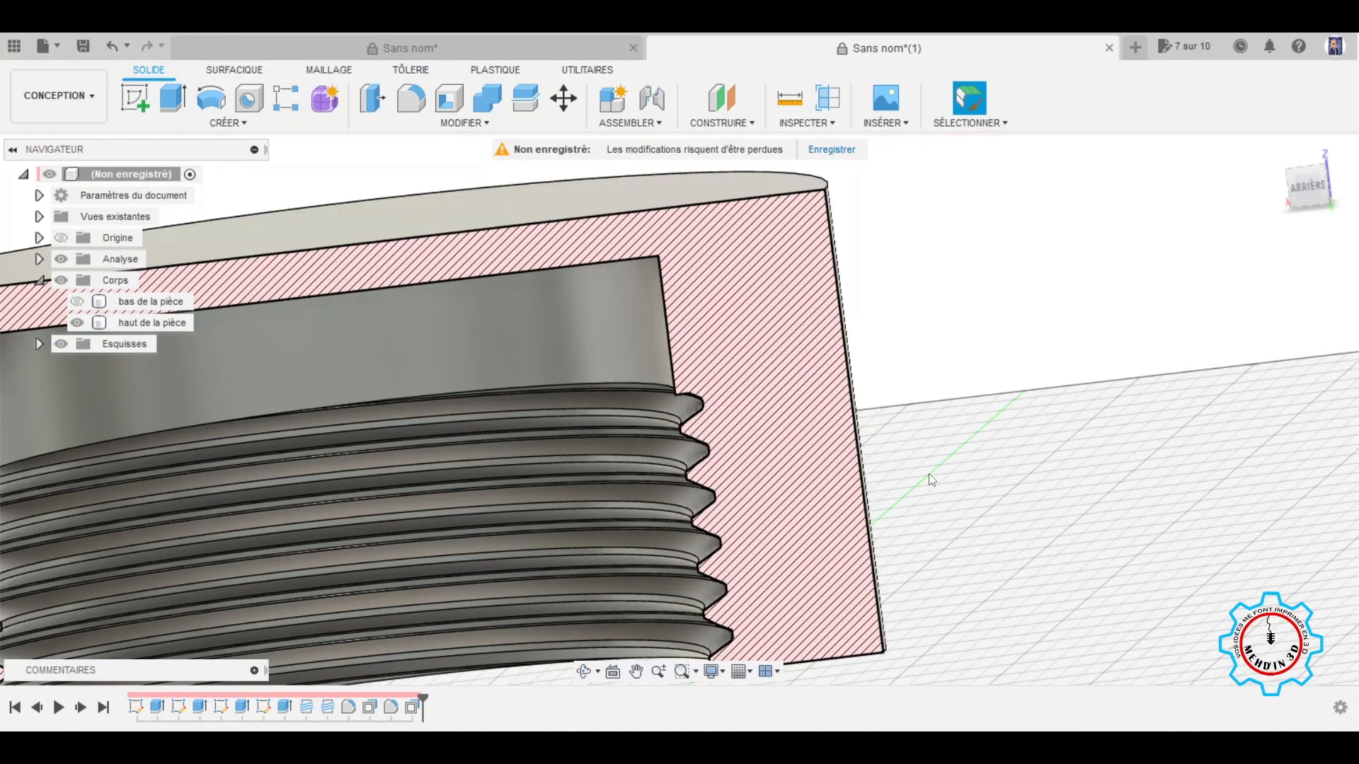